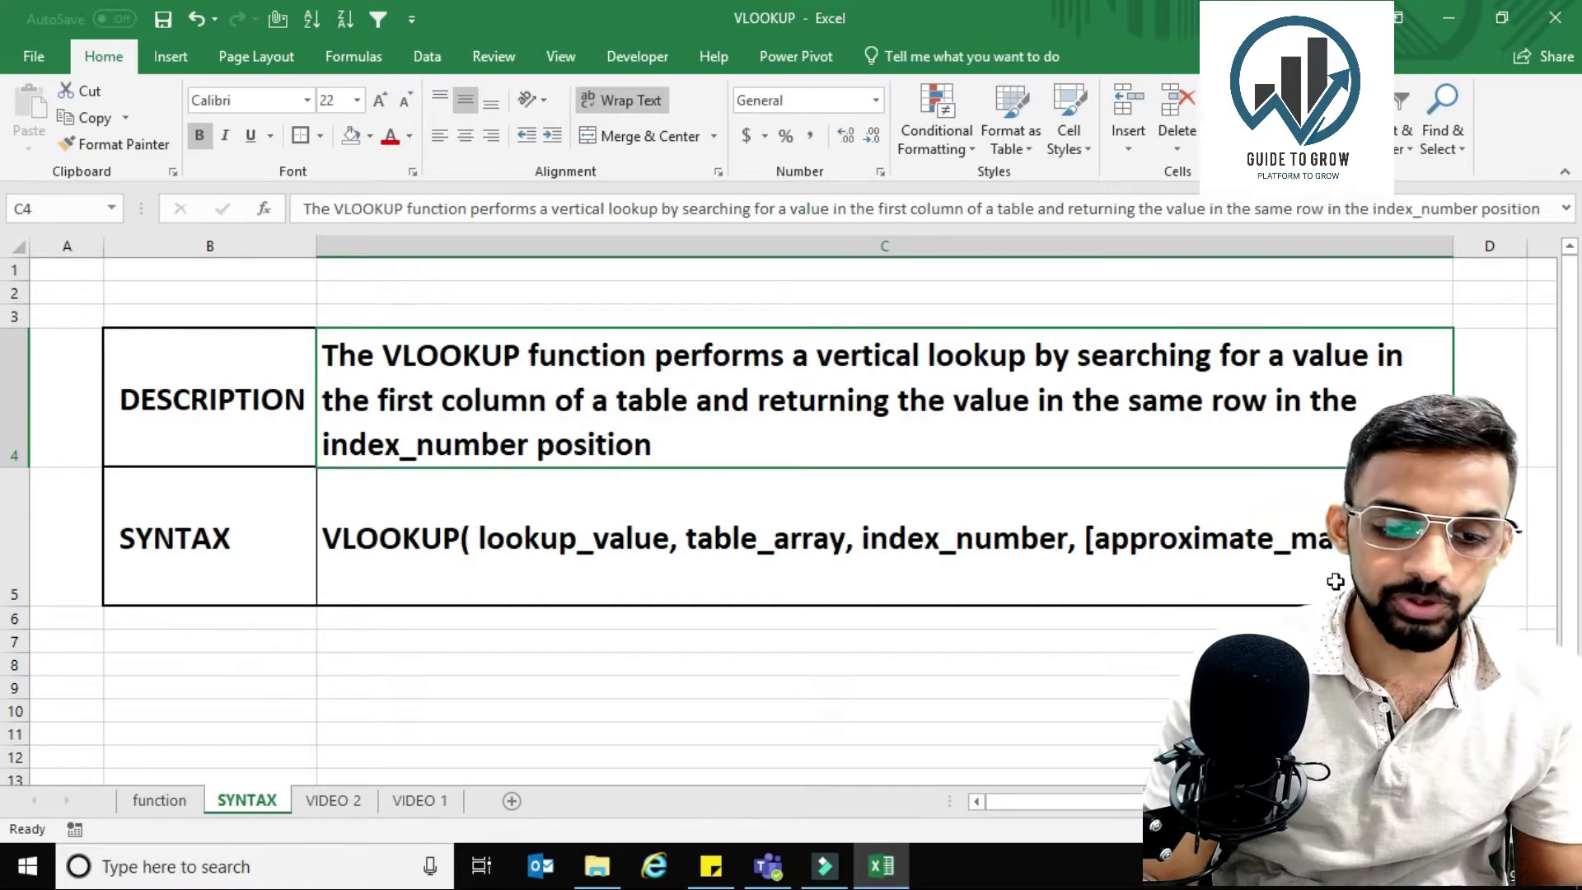
# Move to the VIDEO 2 sheet holding the NAME/SURNAME/LOCATION/NUMBER database and lookup table.
pyautogui.hotkey('ctrl', 'pagedown')
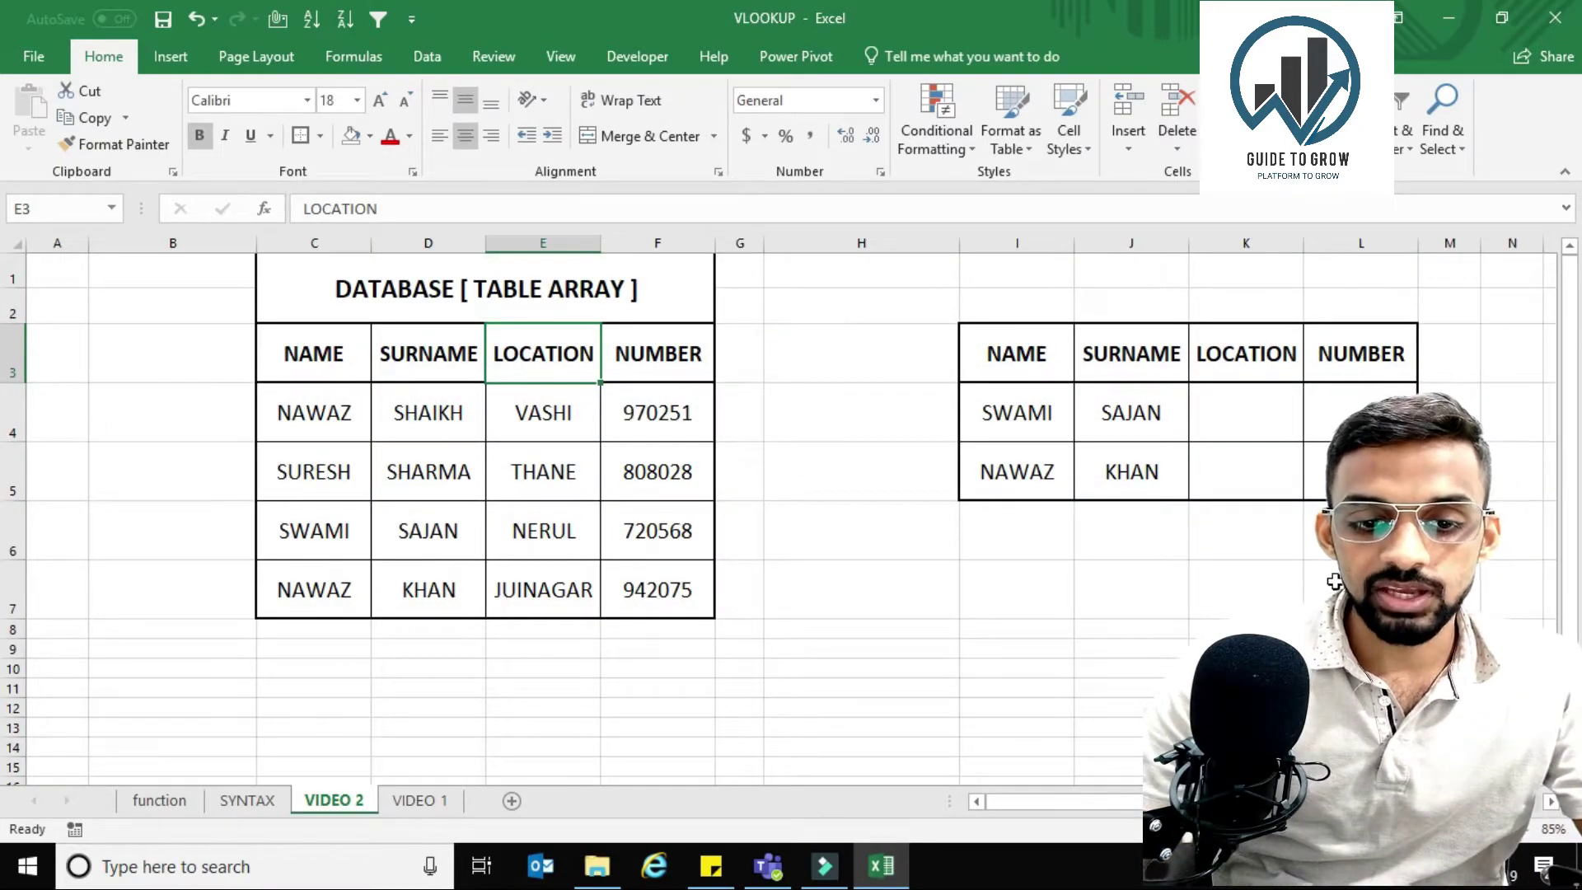
pyautogui.press('Left')
pyautogui.press('Left')
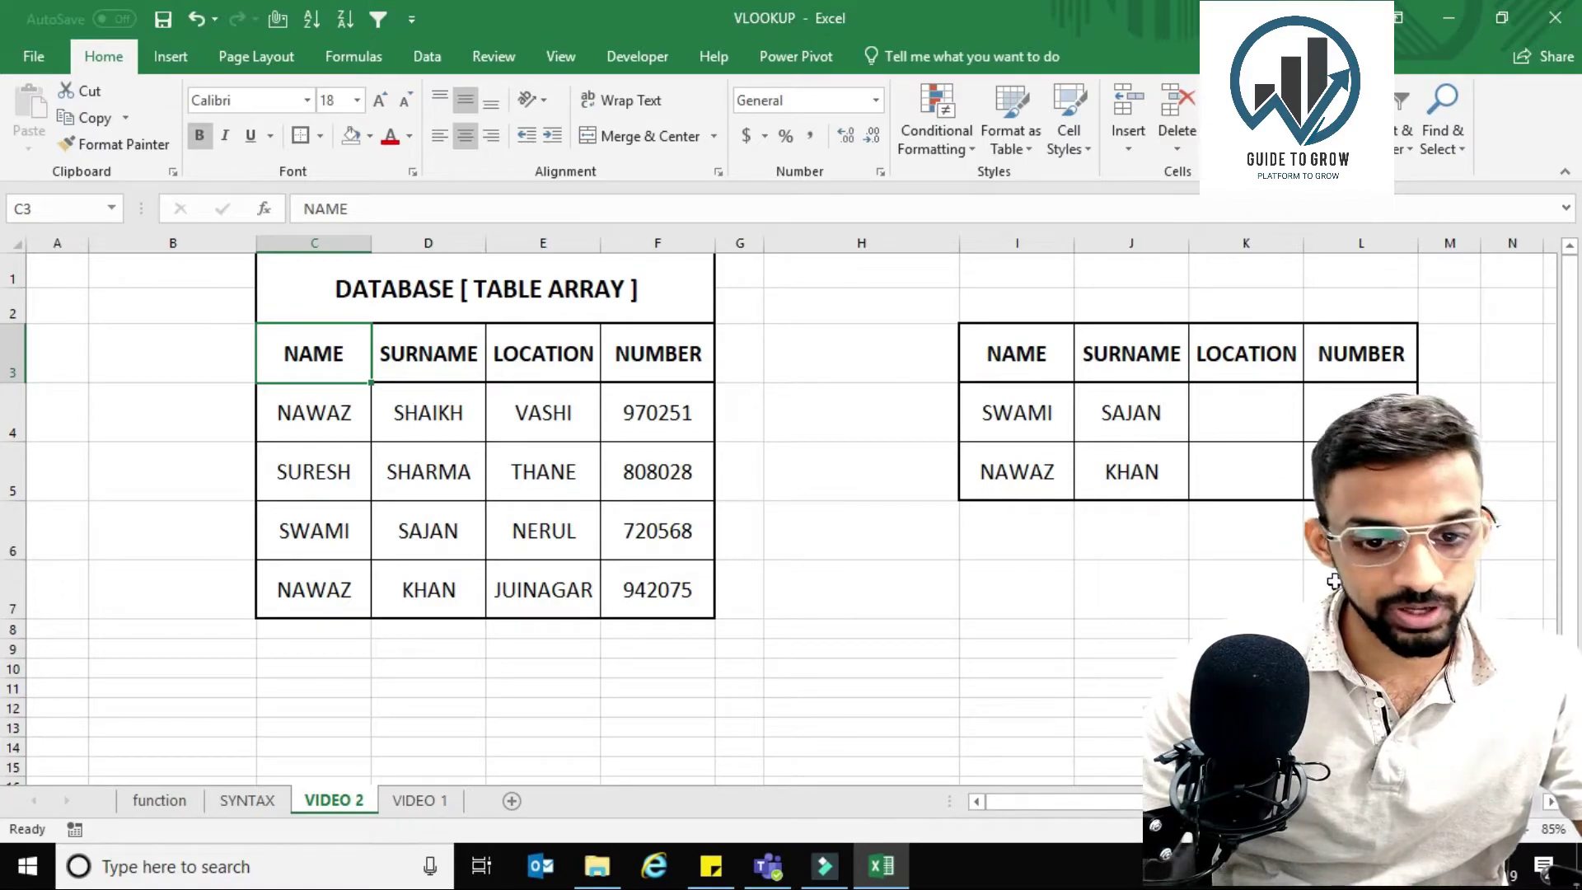
pyautogui.press('Right')
pyautogui.press('Right')
pyautogui.press('Right')
pyautogui.press('Right')
pyautogui.press('Right')
pyautogui.press('Right')
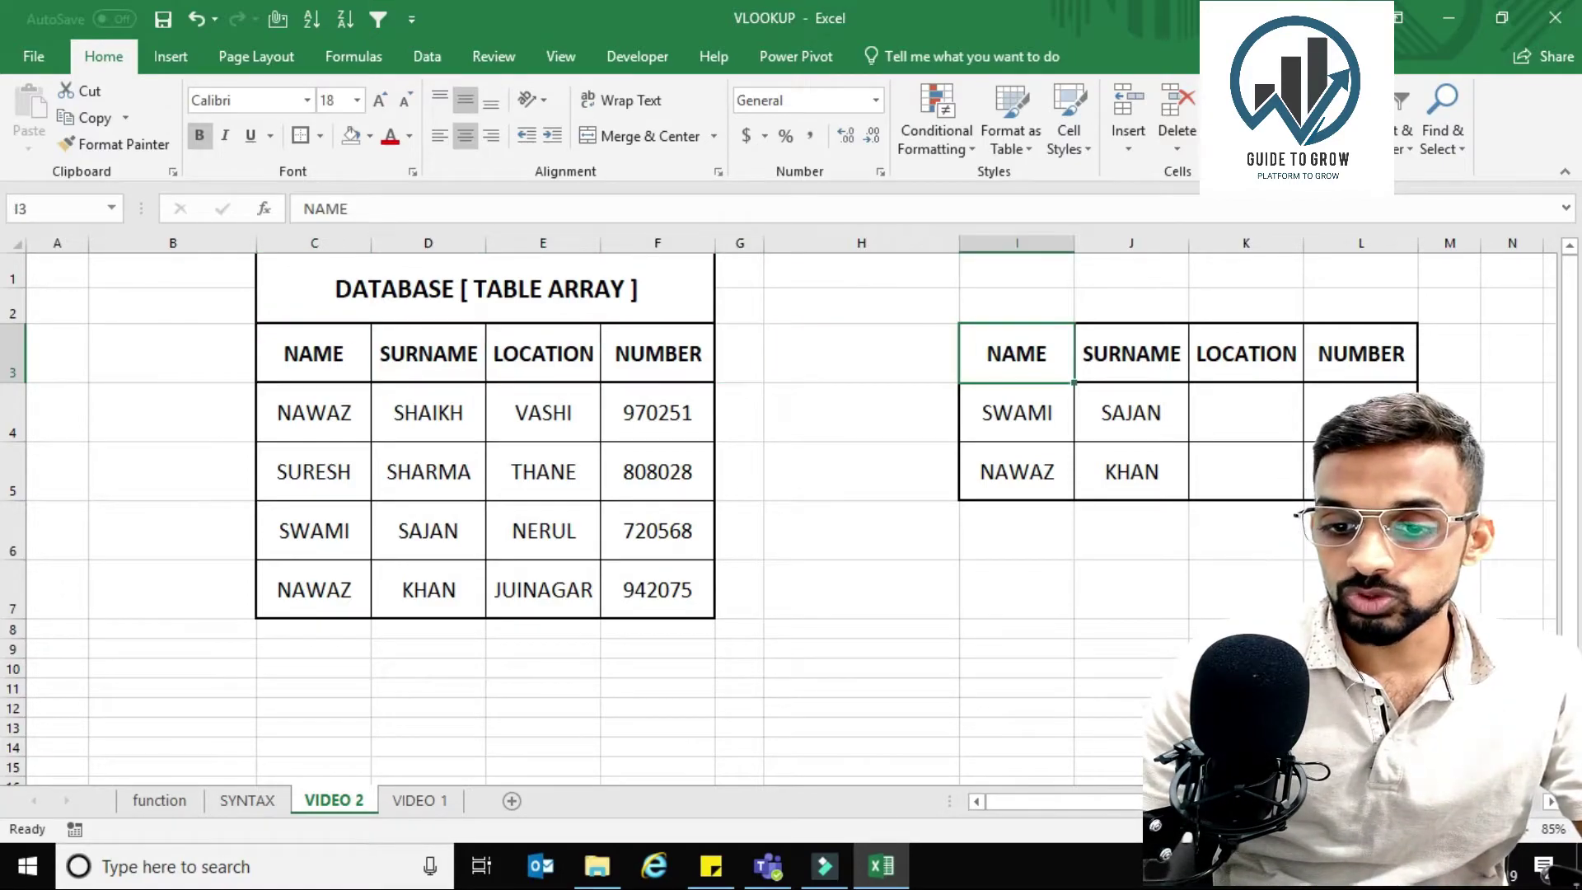
pyautogui.hotkey('shift', 'Right')
pyautogui.hotkey('shift', 'Down')
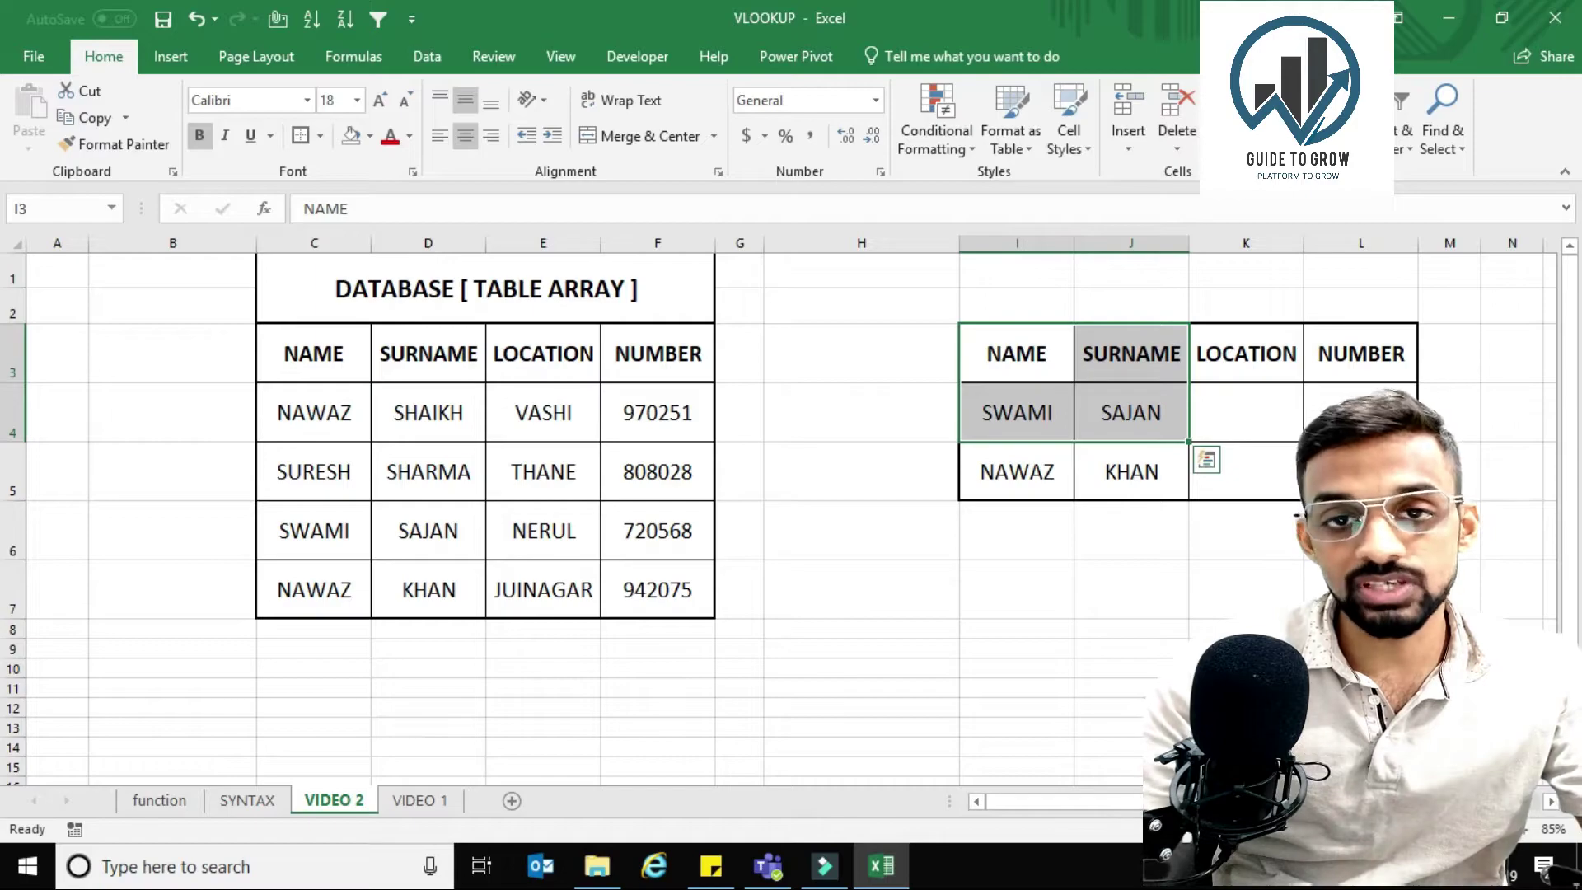
pyautogui.press('Right')
pyautogui.press('Right')
pyautogui.press('Down')
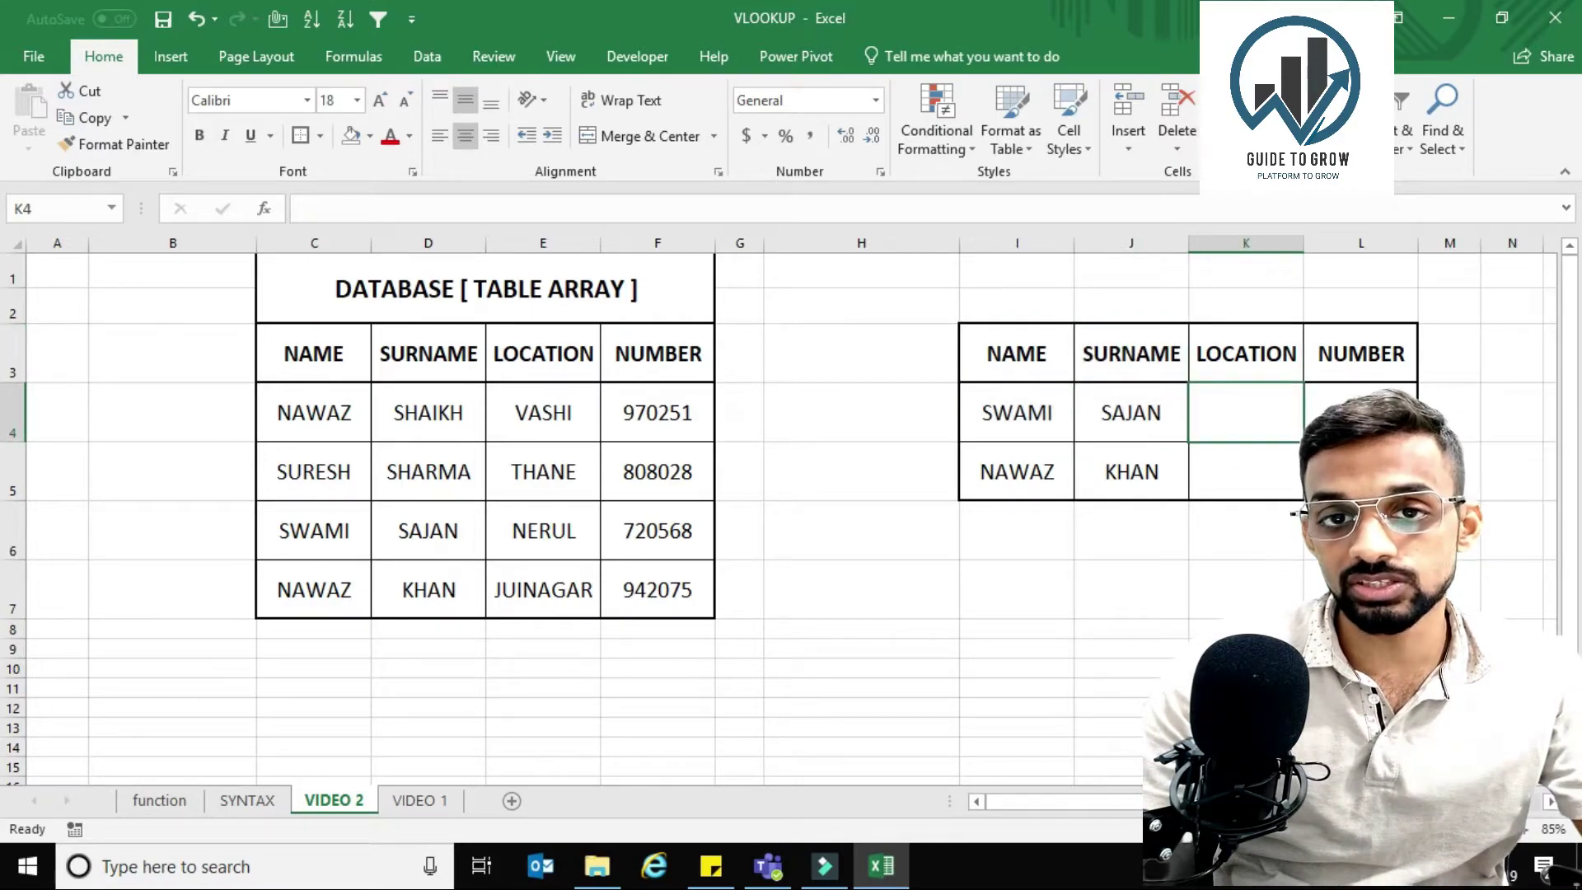
pyautogui.press('Left')
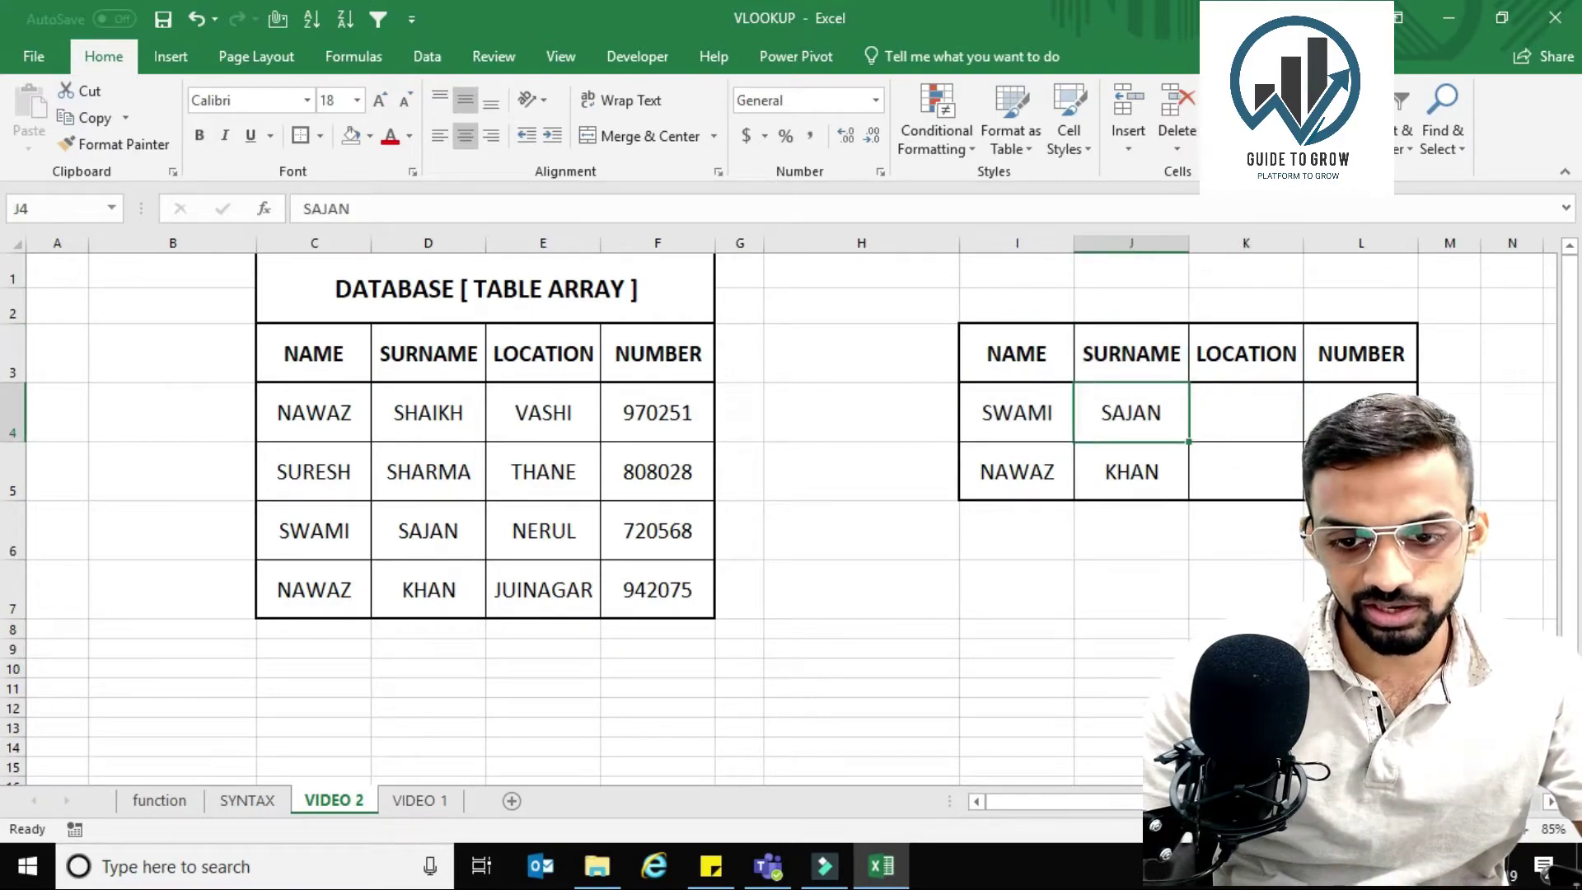
pyautogui.press('Down')
pyautogui.press('Left')
pyautogui.hotkey('shift', 'Right')
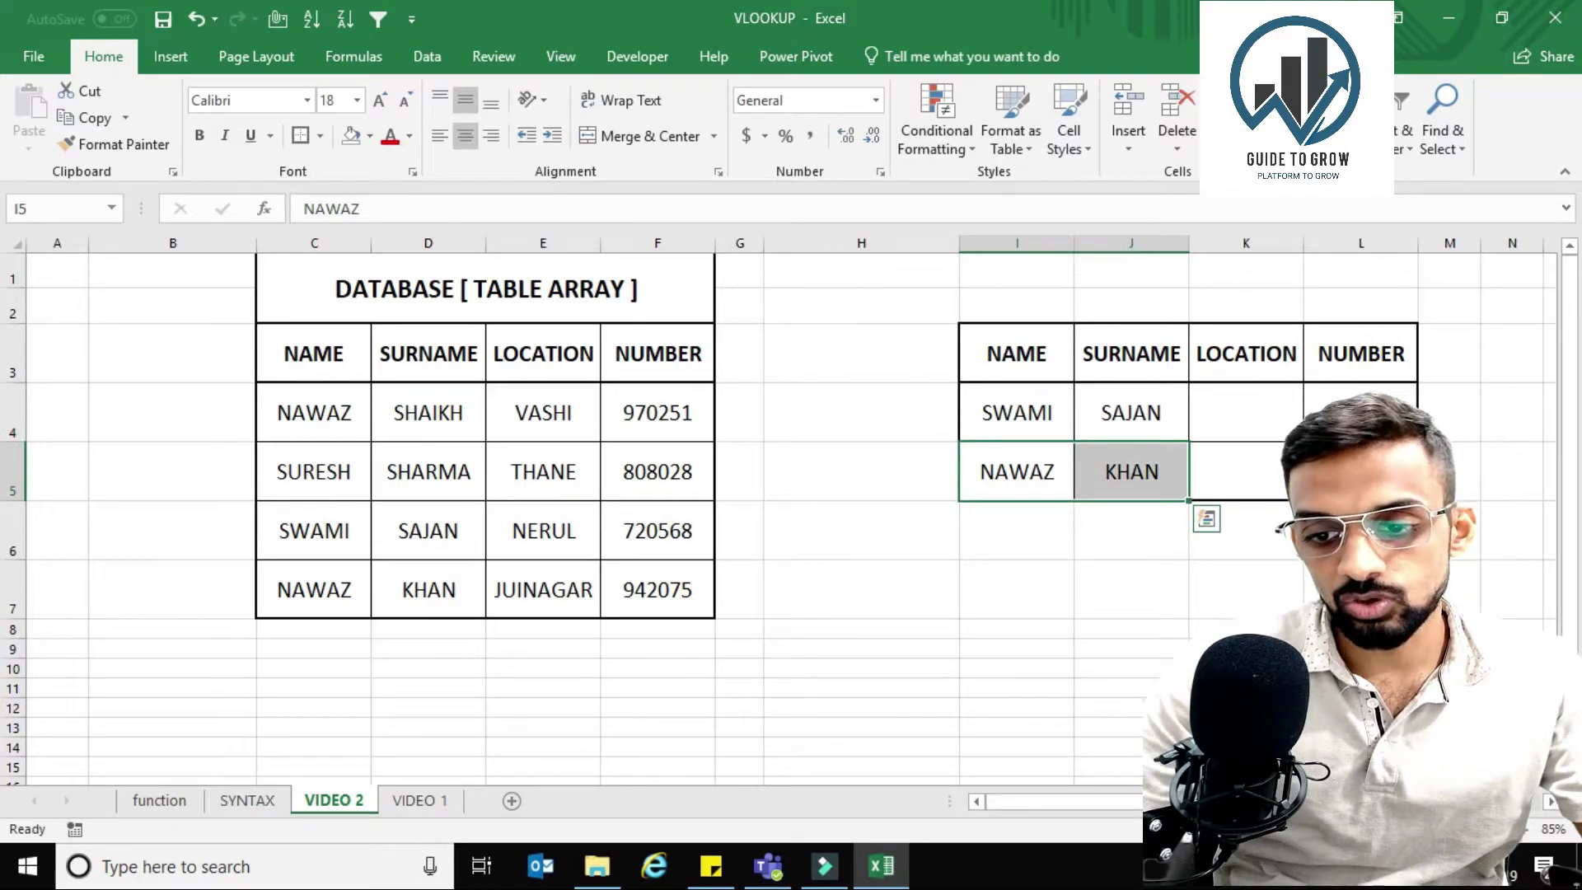
pyautogui.press('Left')
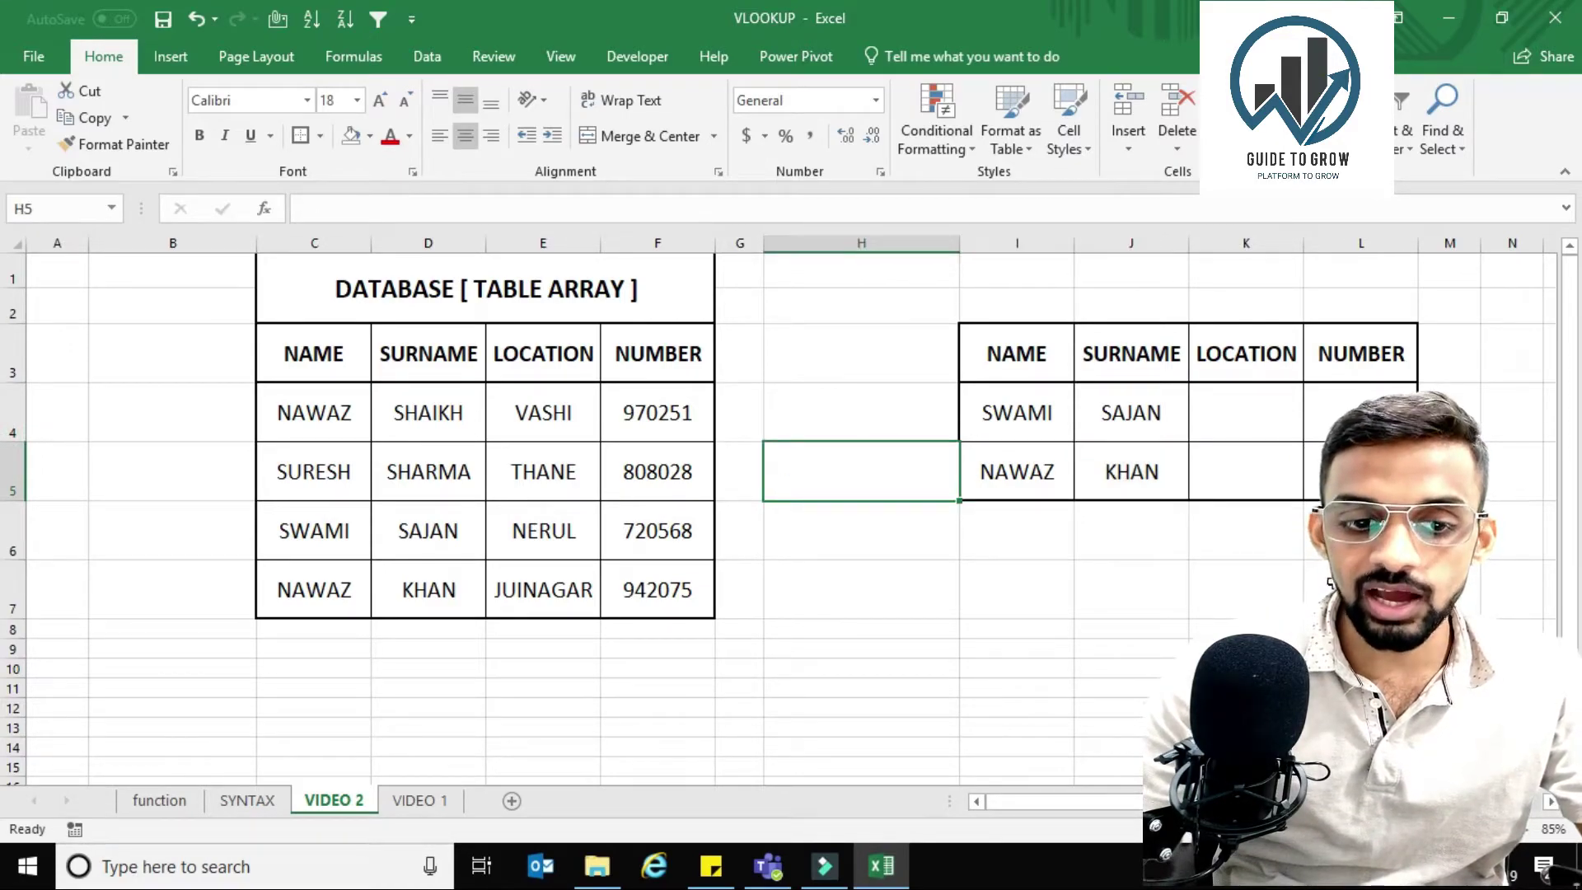
pyautogui.press('Left')
pyautogui.press('Left')
pyautogui.press('Left')
pyautogui.press('Up')
pyautogui.press('Right')
pyautogui.press('Right')
pyautogui.press('Right')
pyautogui.press('Right')
pyautogui.press('Right')
pyautogui.press('Right')
pyautogui.press('Up')
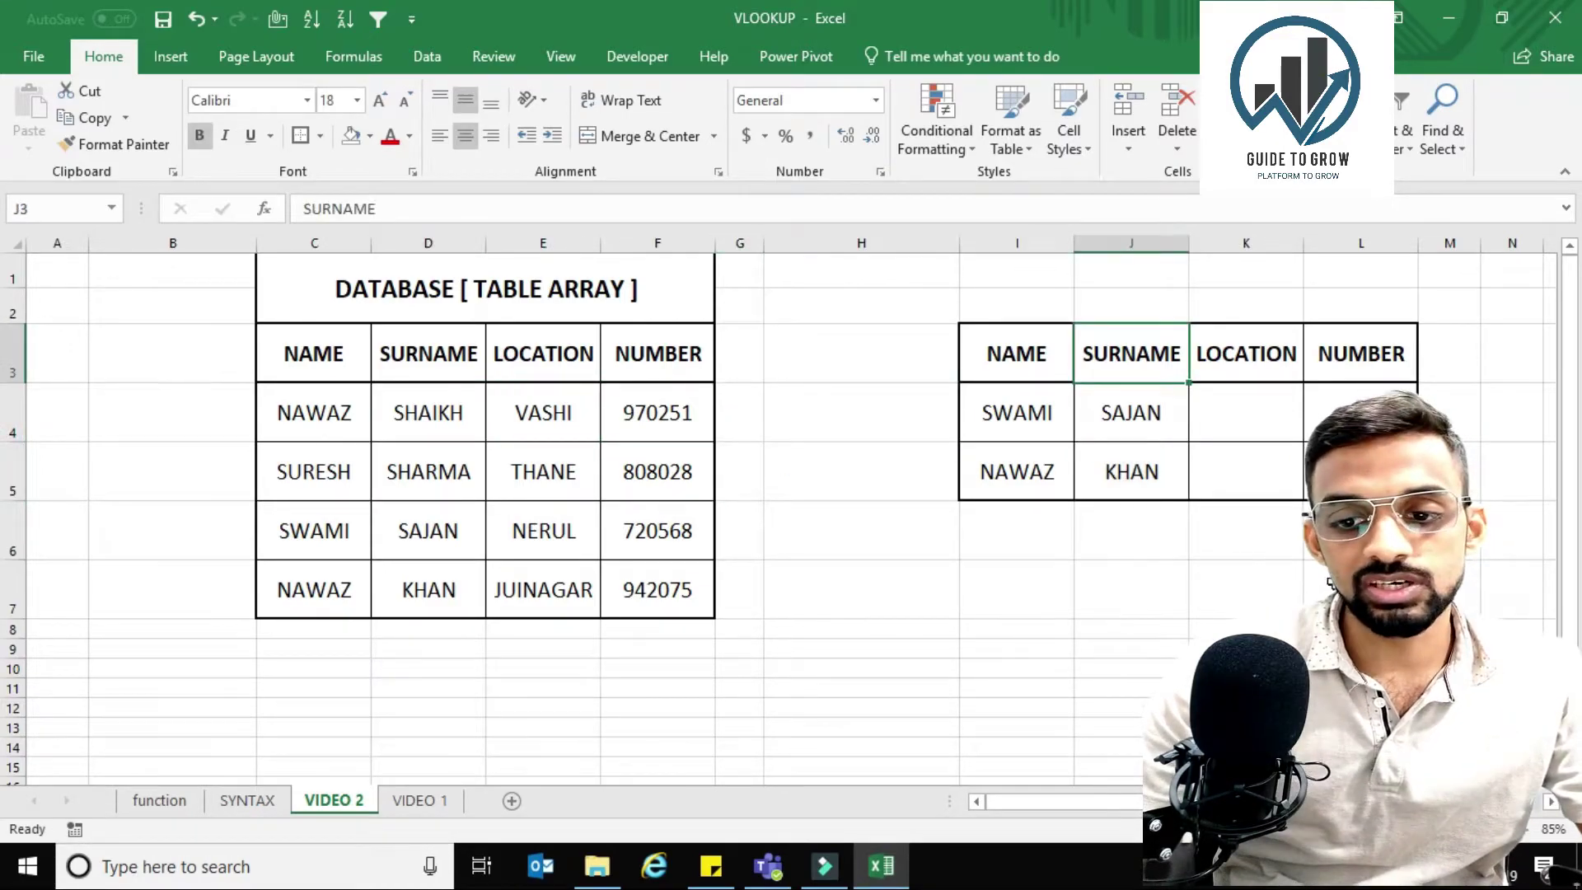
pyautogui.press('Down')
pyautogui.hotkey('shift', 'Down')
pyautogui.press('Up')
pyautogui.press('Right')
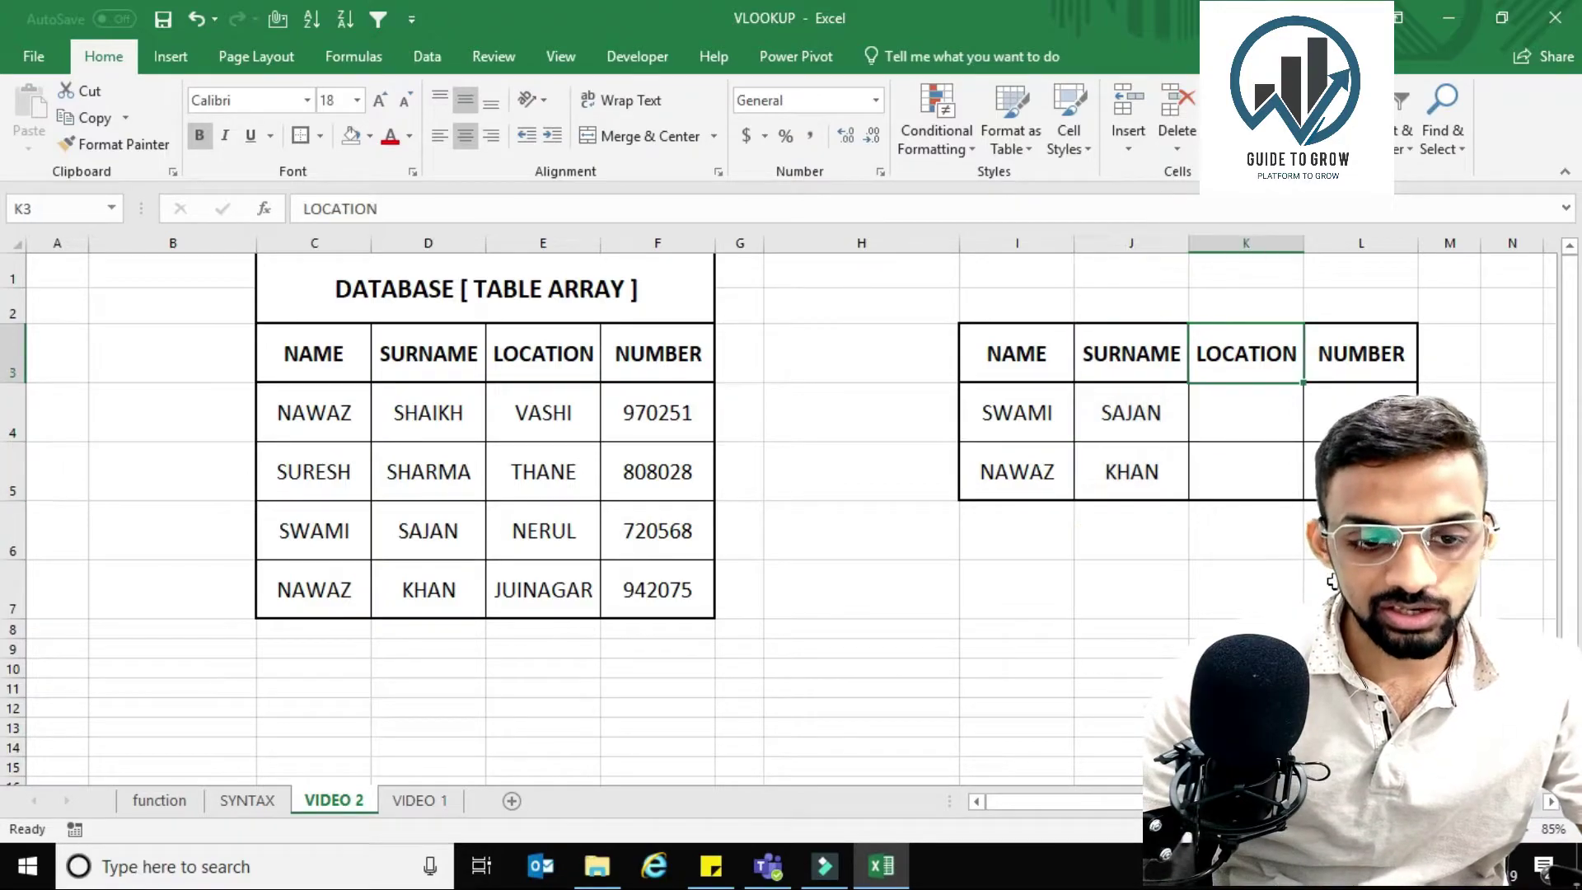
pyautogui.press('Left')
pyautogui.press('Left')
pyautogui.press('Left')
pyautogui.press('Left')
pyautogui.press('Left')
pyautogui.press('Left')
pyautogui.press('Left')
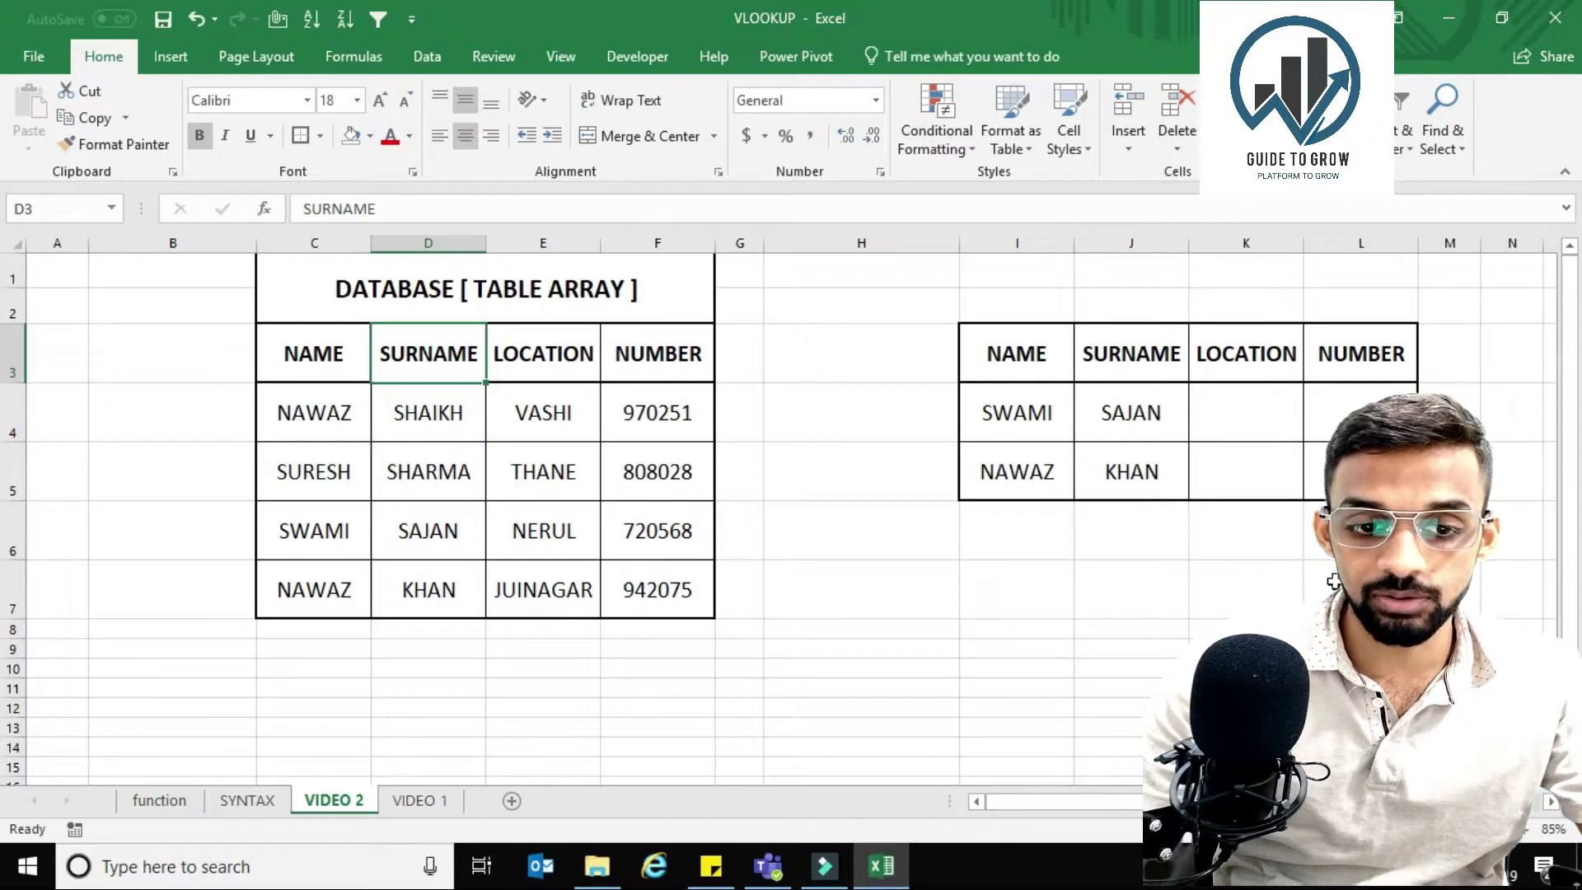
pyautogui.press('Down')
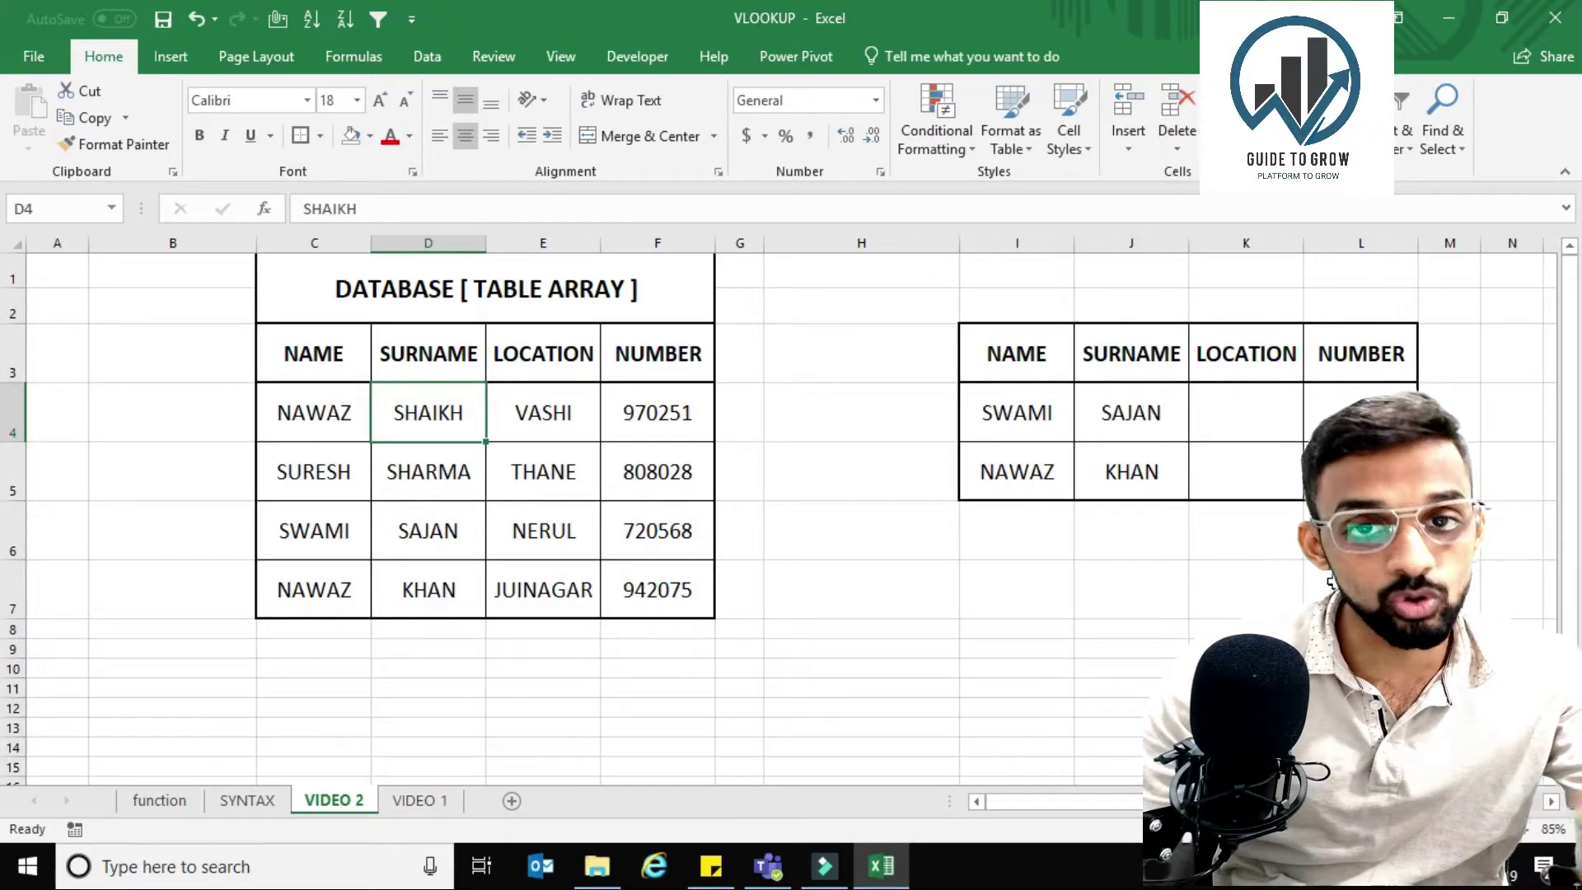
pyautogui.press('Down')
pyautogui.press('Down')
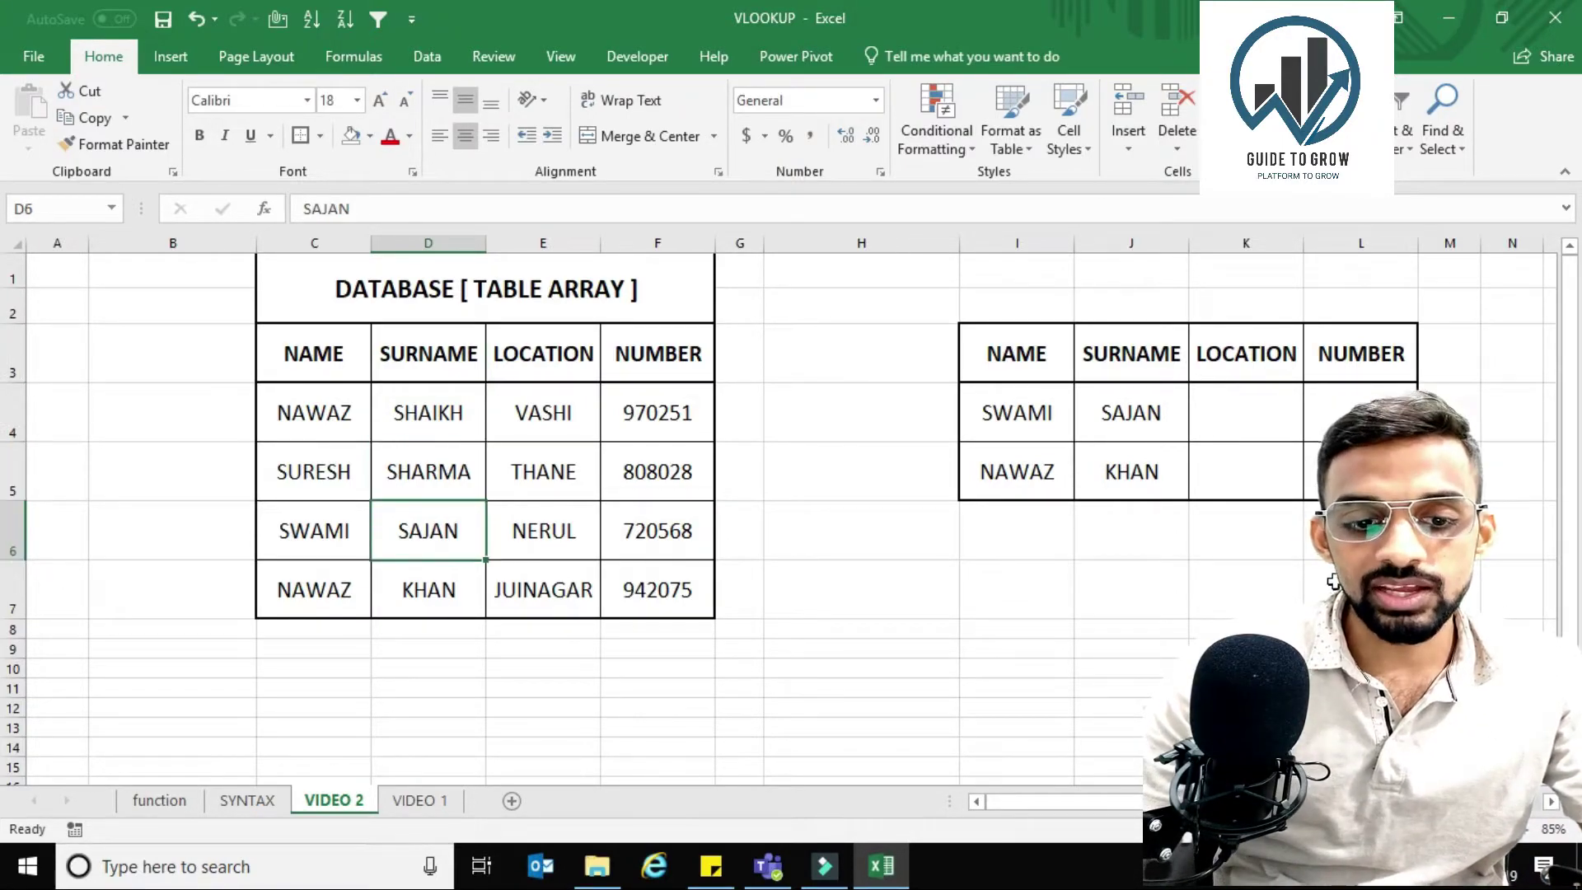
pyautogui.press('Left')
pyautogui.press('Up')
pyautogui.press('Up')
pyautogui.hotkey('shift', 'Right')
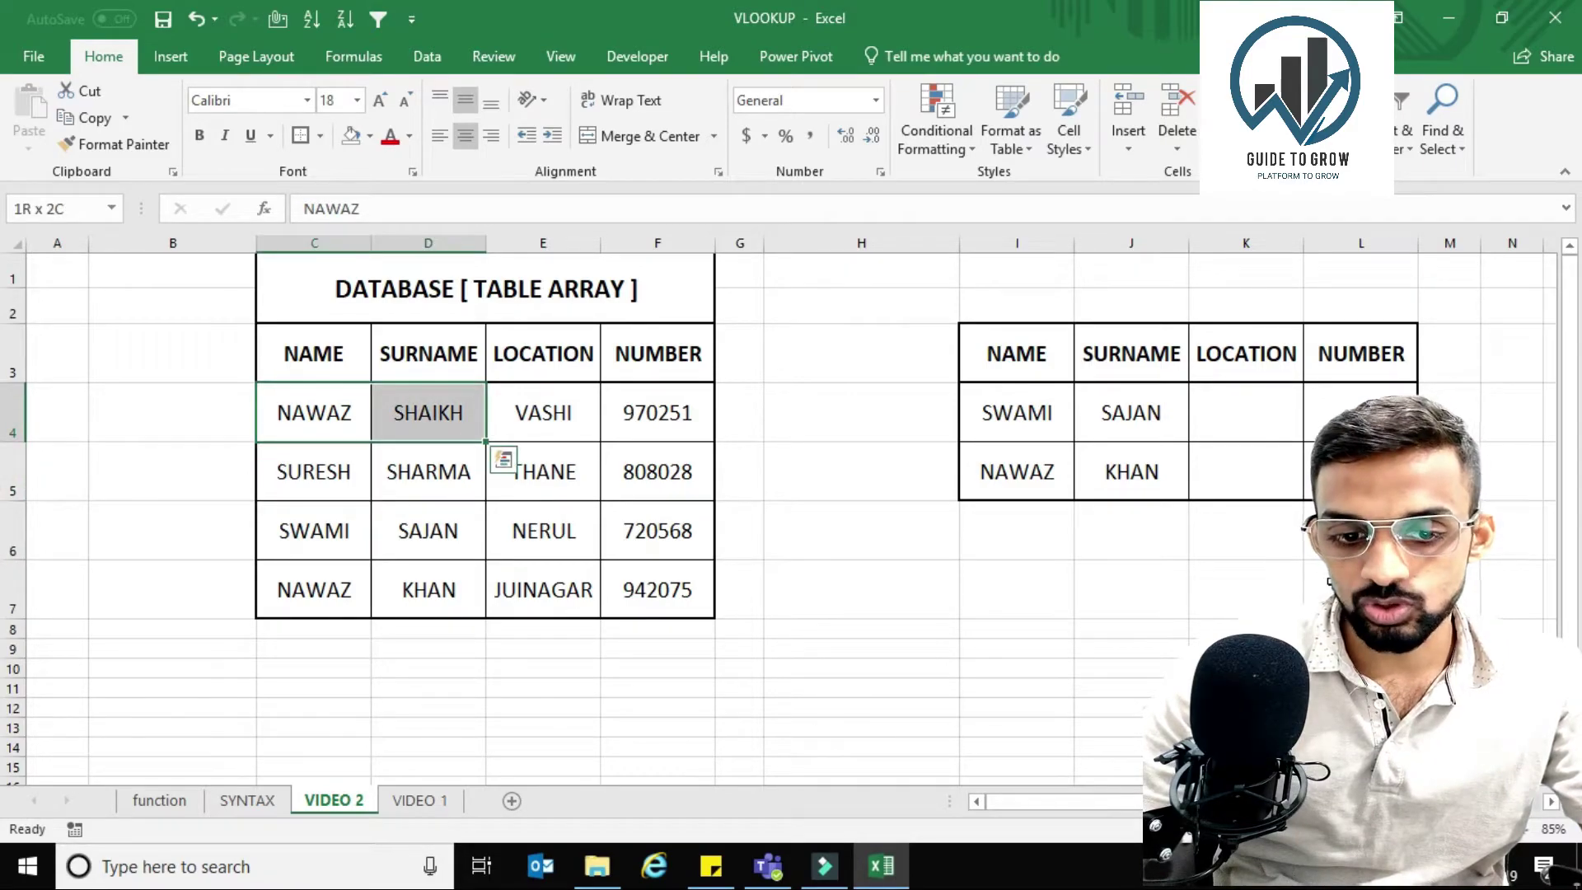
pyautogui.press('Down')
pyautogui.press('Down')
pyautogui.press('Down')
pyautogui.hotkey('shift', 'Right')
pyautogui.press('Right')
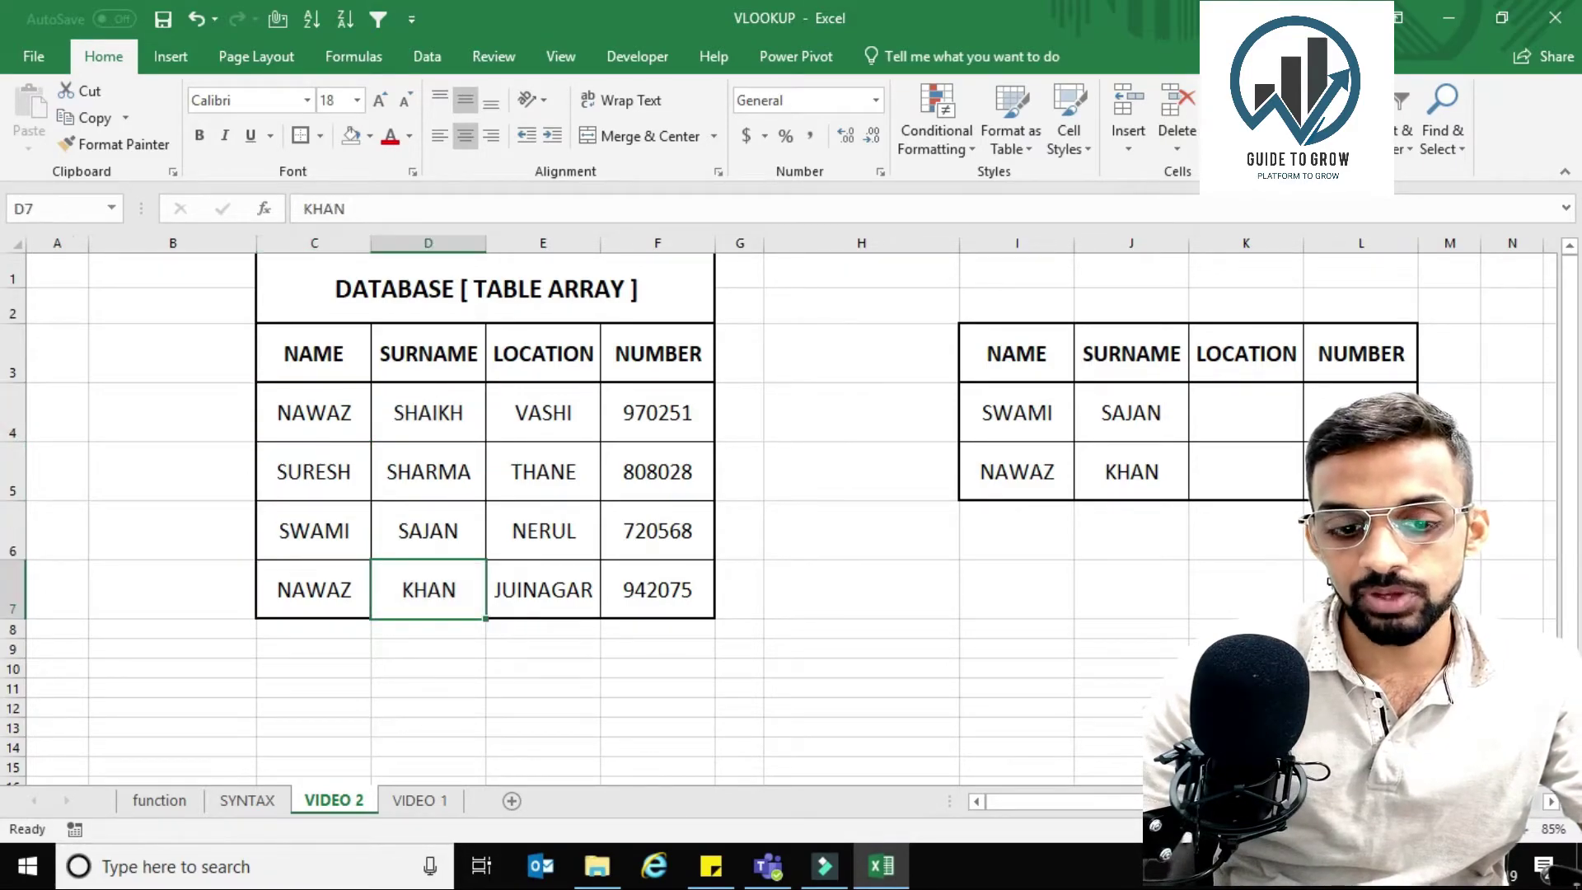
pyautogui.press('Right')
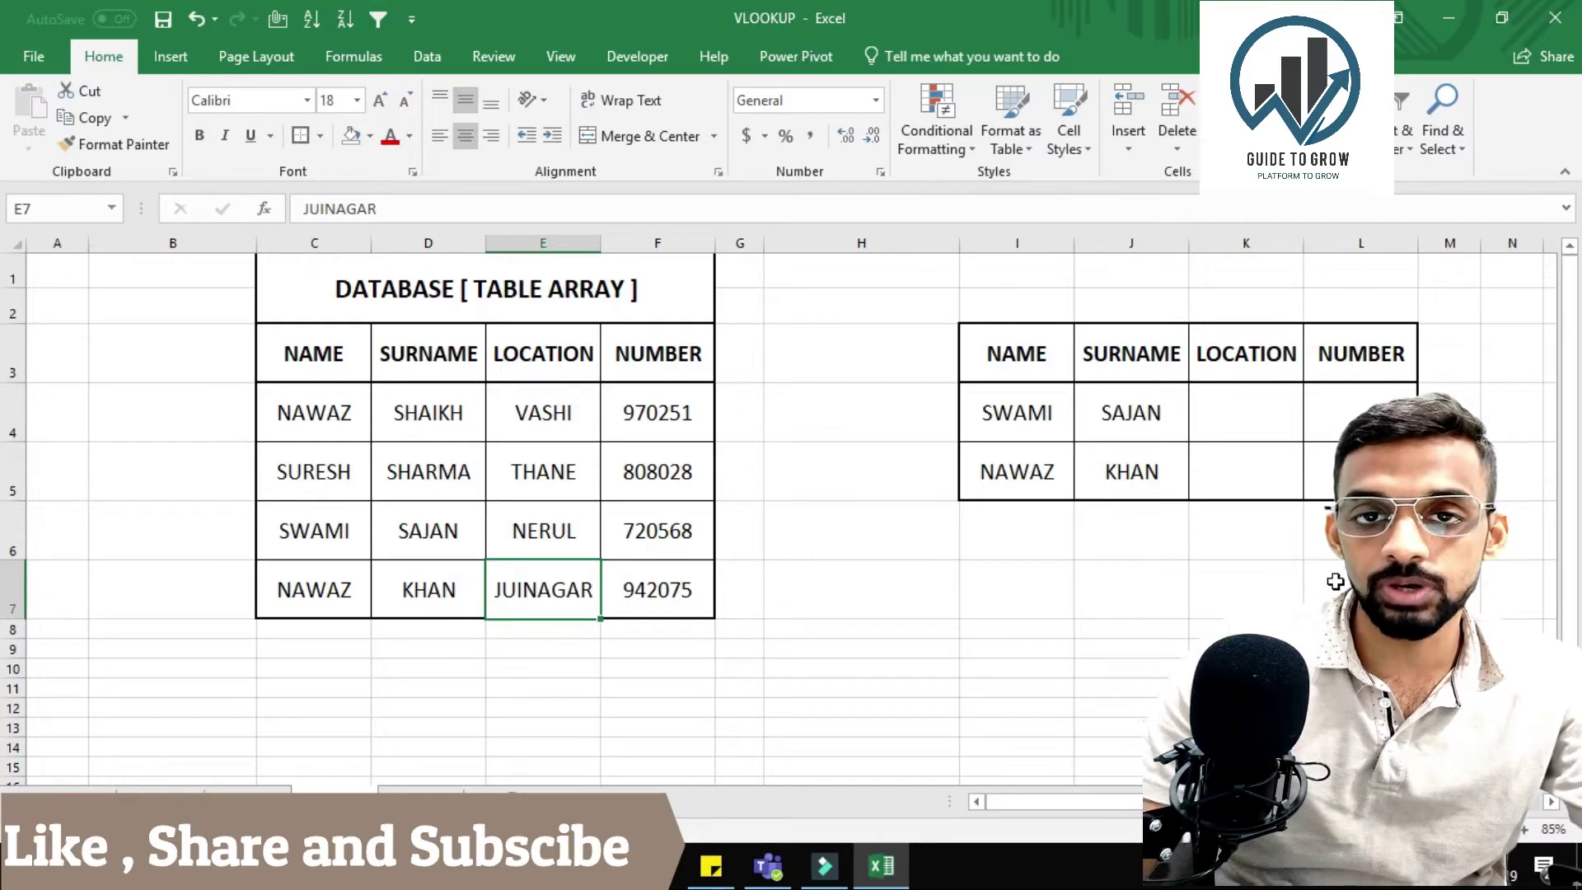
# Start a VLOOKUP in K4 that uses SWAMI in I4 as the lookup value.
pyautogui.press('Right')
pyautogui.press('Right')
pyautogui.press('Right')
pyautogui.press('Right')
pyautogui.press('Right')
pyautogui.press('Right')
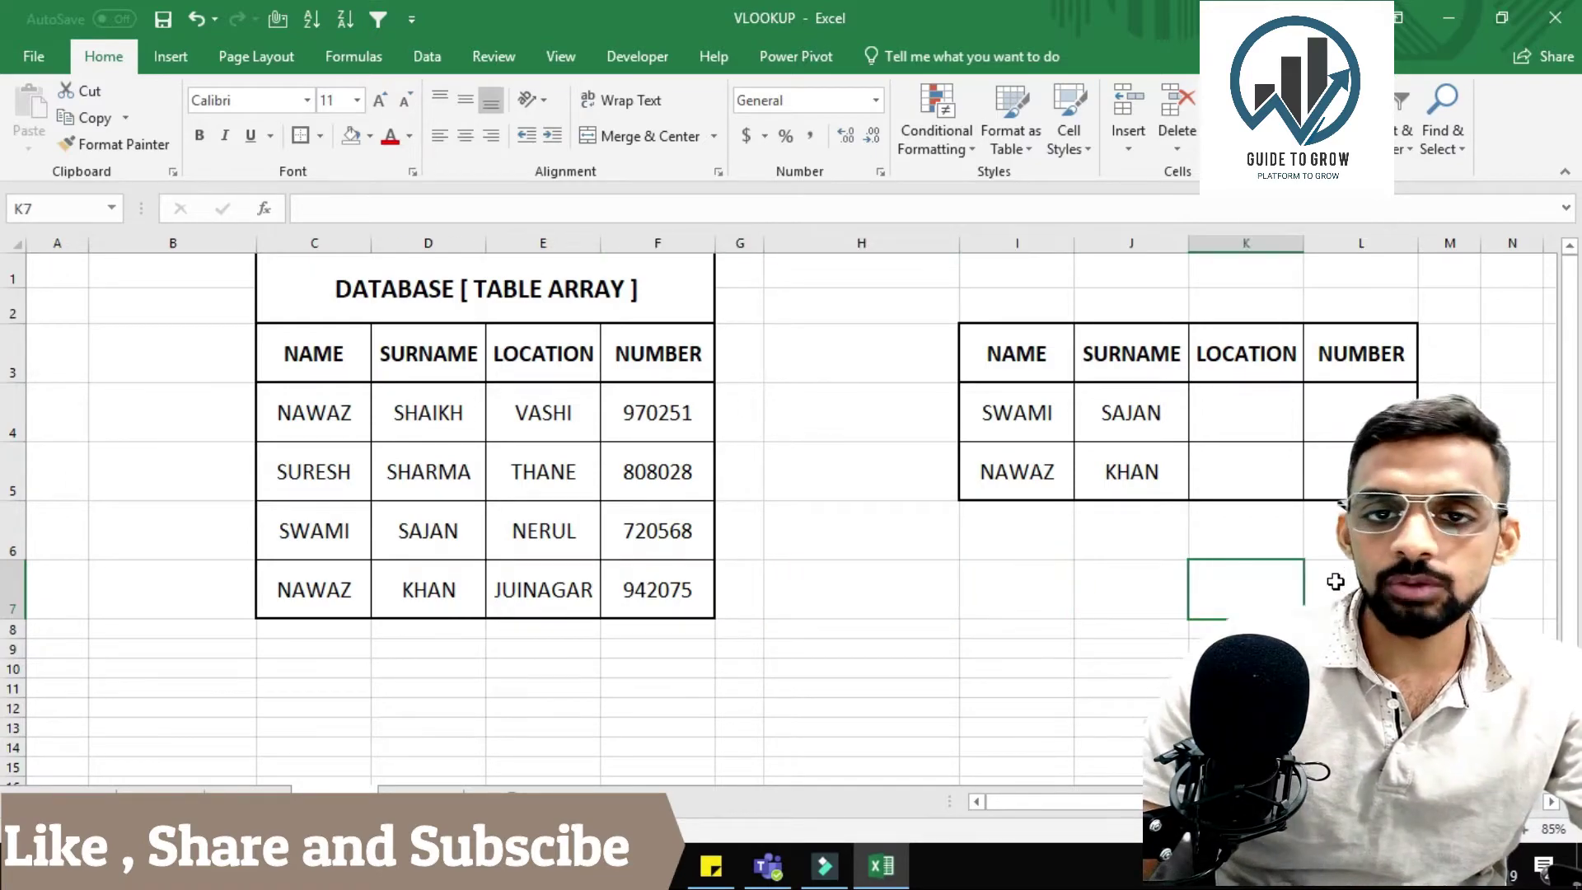
pyautogui.press('Up')
pyautogui.press('Up')
pyautogui.press('Up')
pyautogui.press('Up')
pyautogui.press('Down')
pyautogui.press('Left')
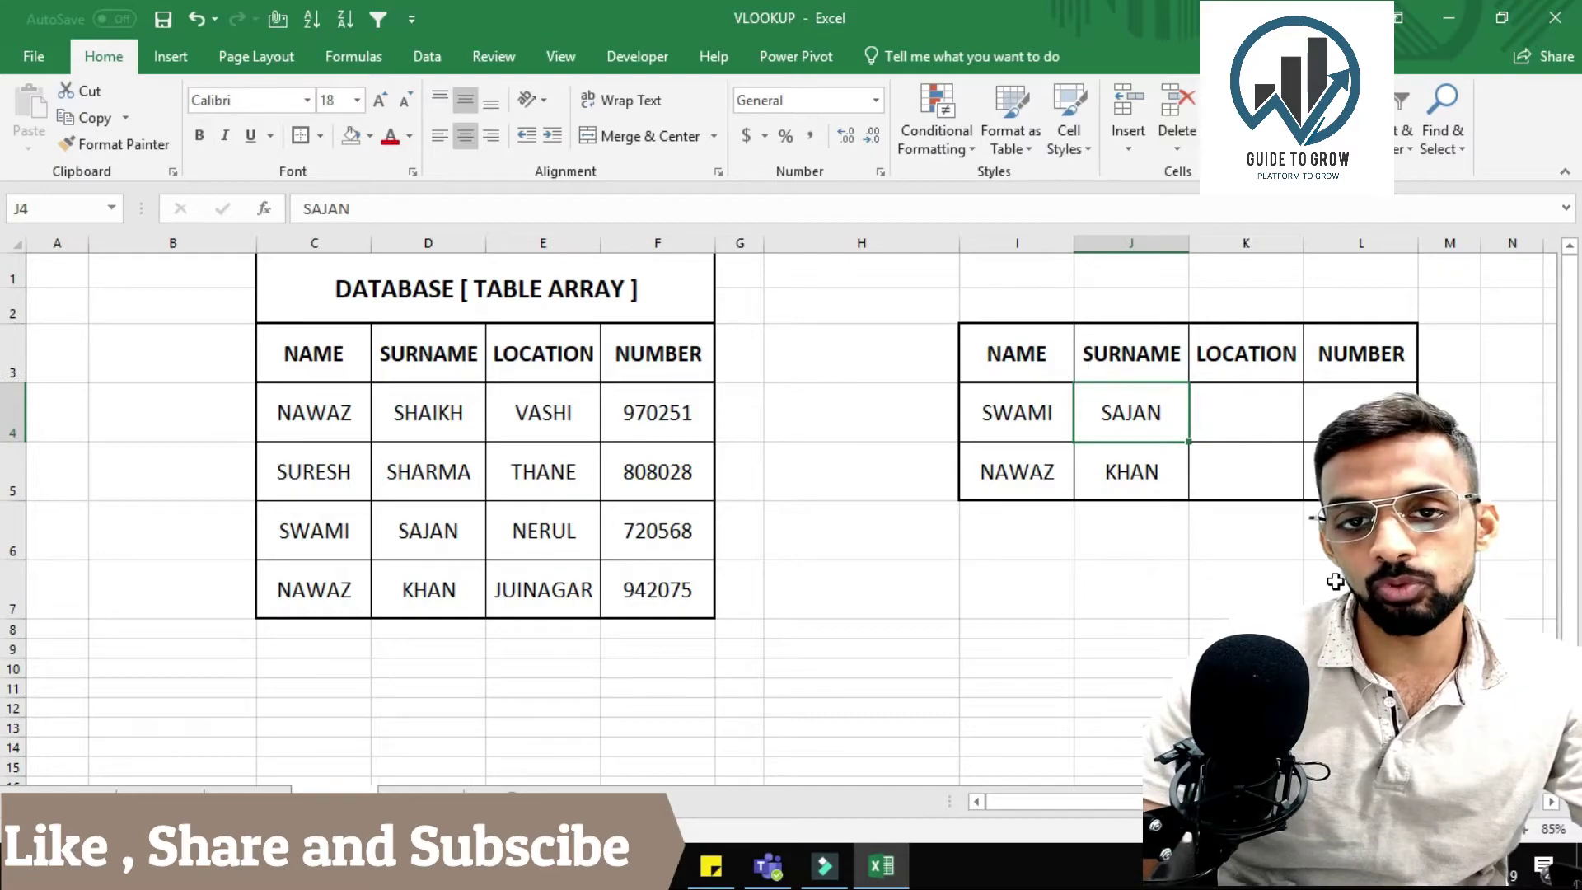
pyautogui.press('Right')
pyautogui.write('=V')
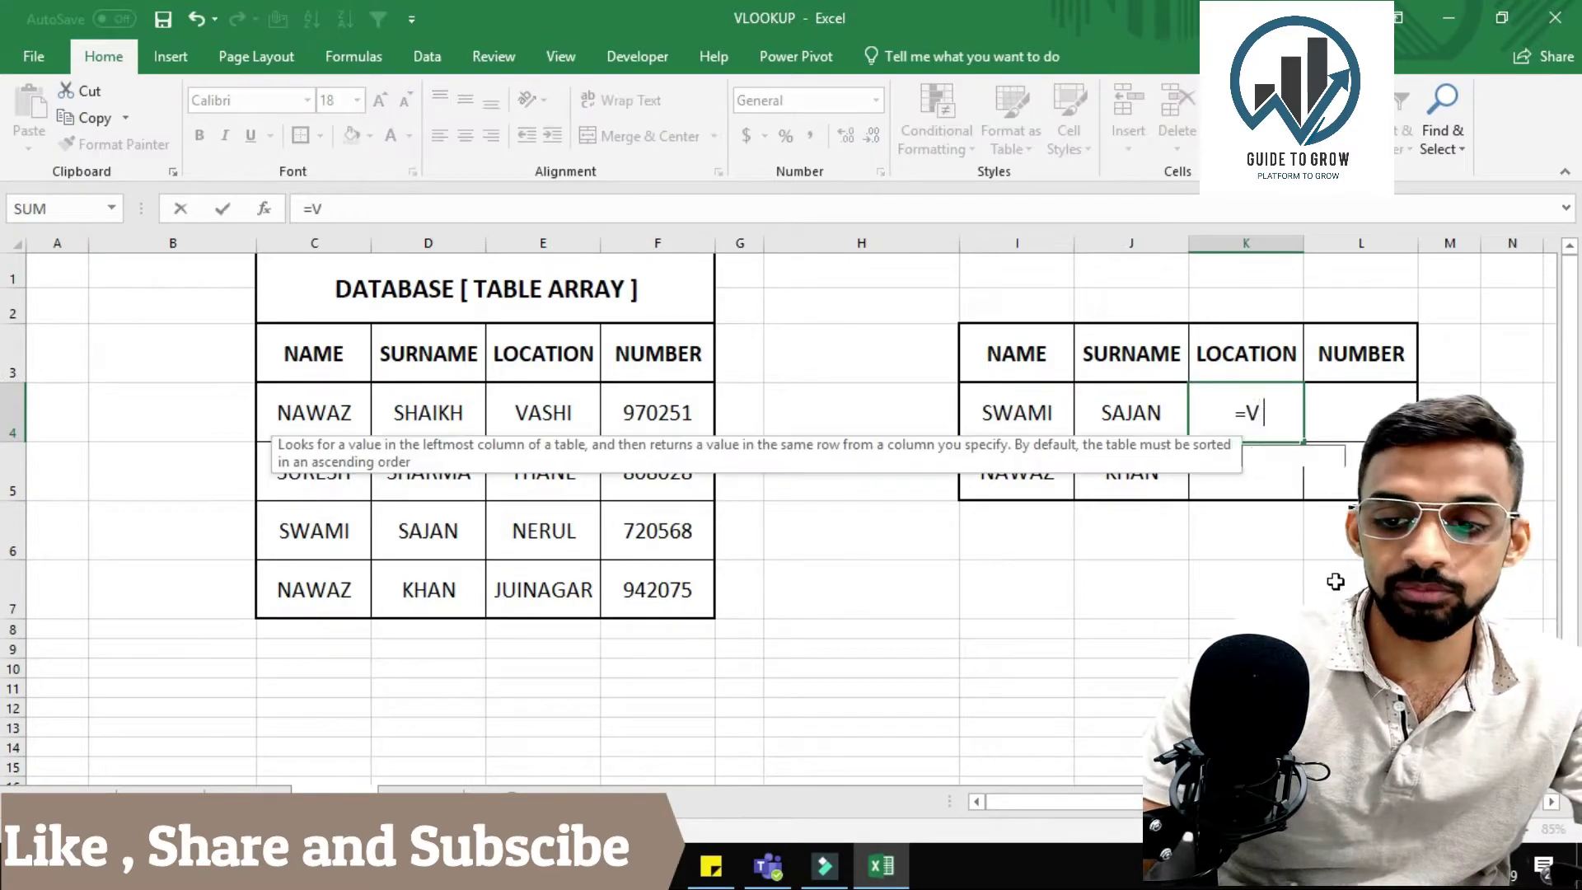
pyautogui.write('LOOKUP(')
pyautogui.press('Left')
pyautogui.press('Left')
pyautogui.press('Left')
pyautogui.press('Right')
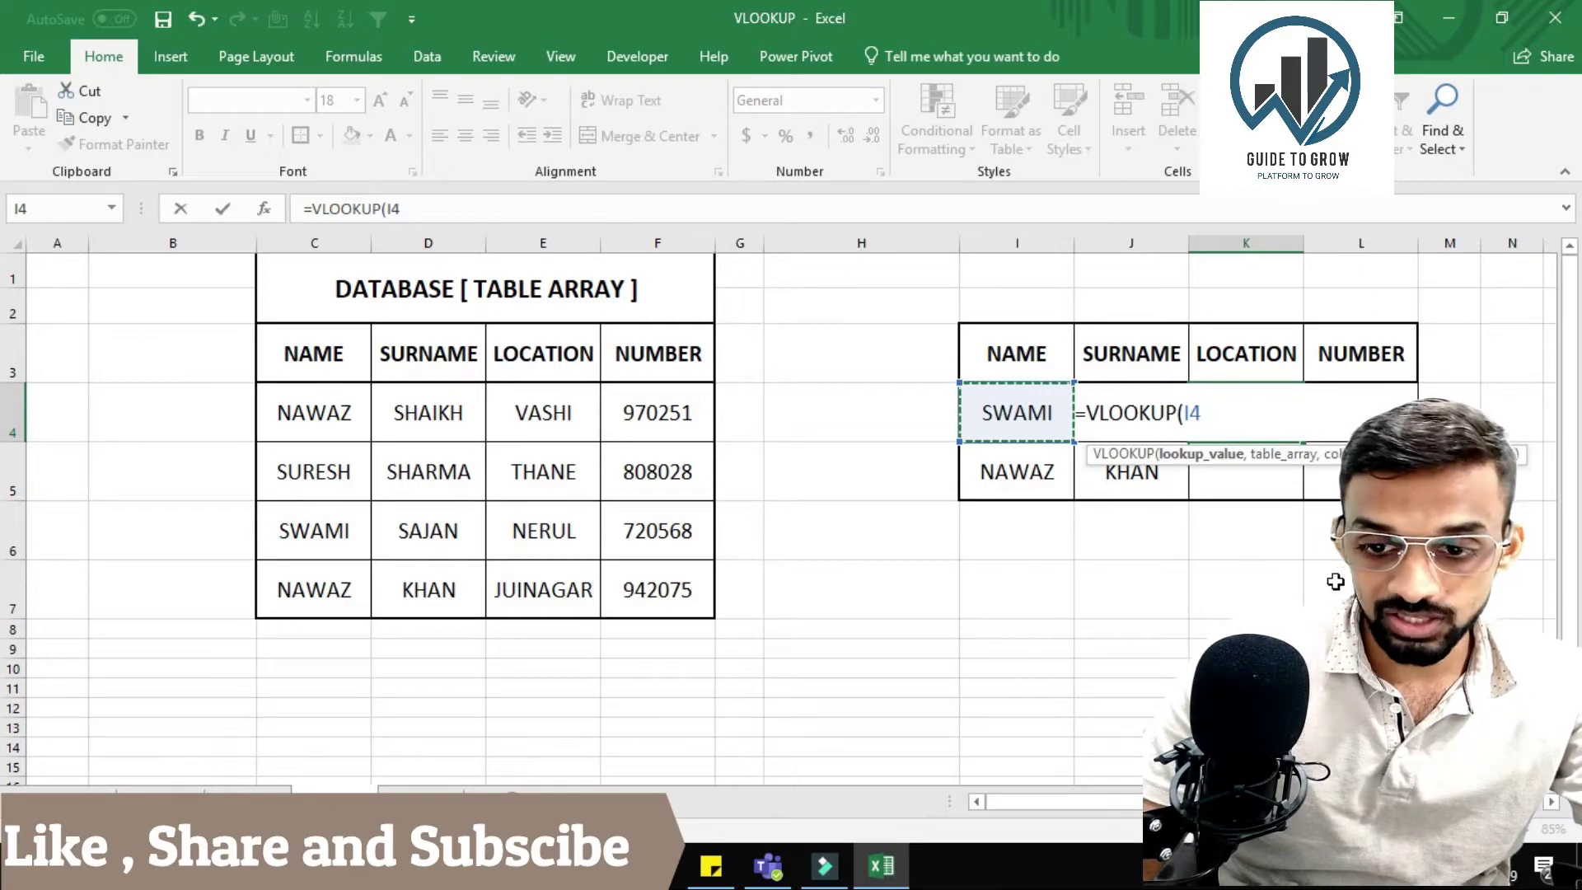
pyautogui.write(',')
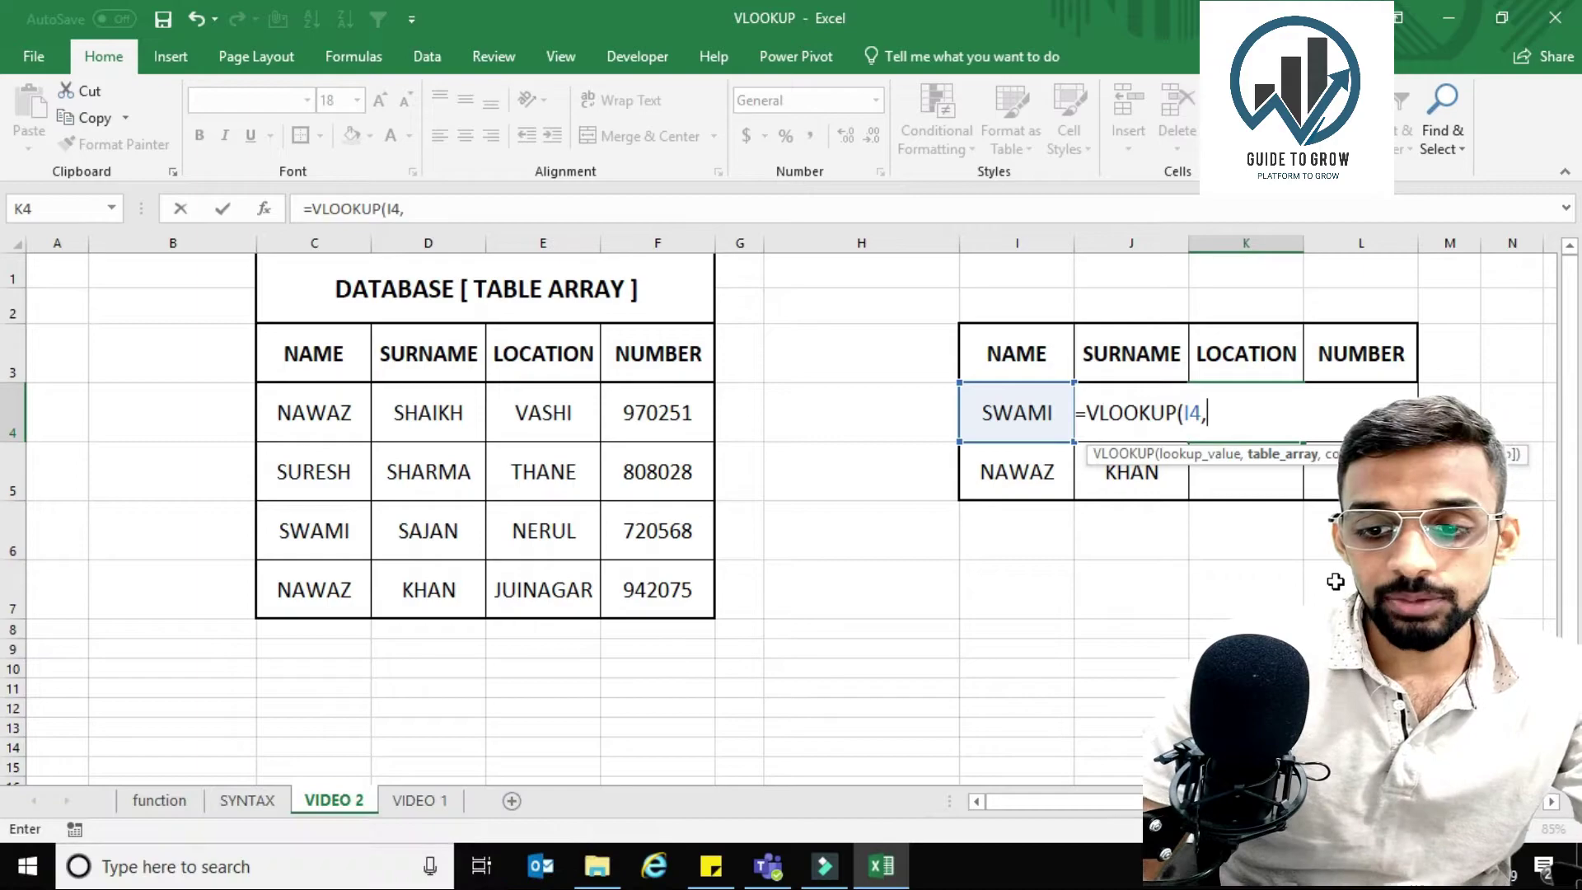
# Finish it with absolute range $C$3:$F$7, column 3, exact match to return NERUL, and copy K4.
pyautogui.press('Left')
pyautogui.press('Left')
pyautogui.press('Left')
pyautogui.press('Left')
pyautogui.press('Left')
pyautogui.press('Left')
pyautogui.press('Left')
pyautogui.press('Left')
pyautogui.press('Up')
pyautogui.press('Right')
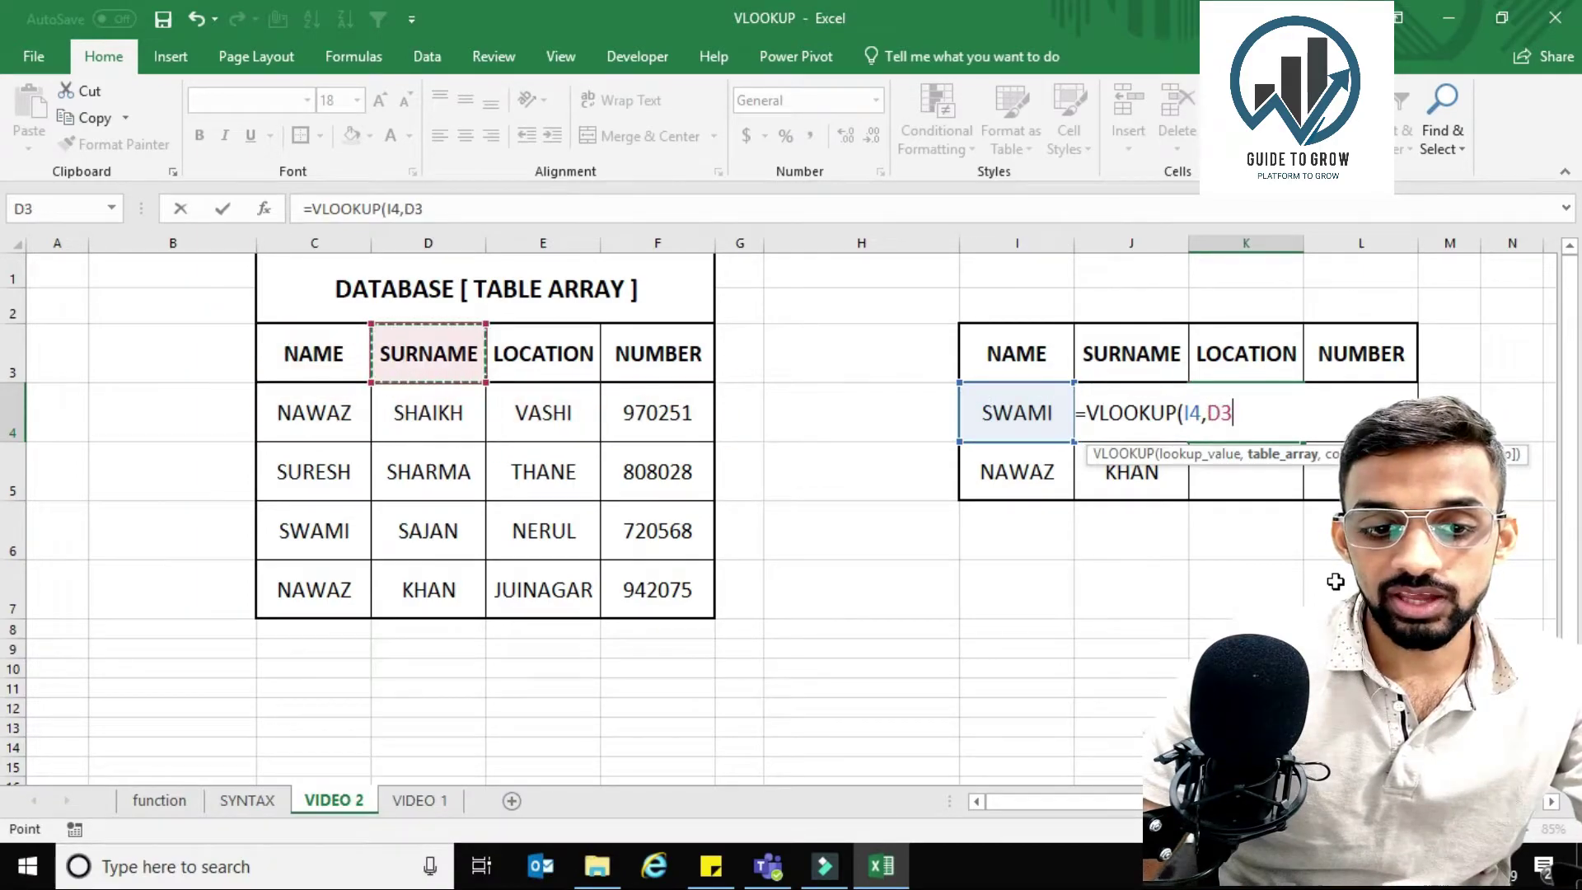
pyautogui.press('Left')
pyautogui.hotkey('shift', 'Right')
pyautogui.hotkey('shift', 'Right')
pyautogui.hotkey('shift', 'Right')
pyautogui.hotkey('shift', 'Down')
pyautogui.hotkey('shift', 'Down')
pyautogui.hotkey('shift', 'Down')
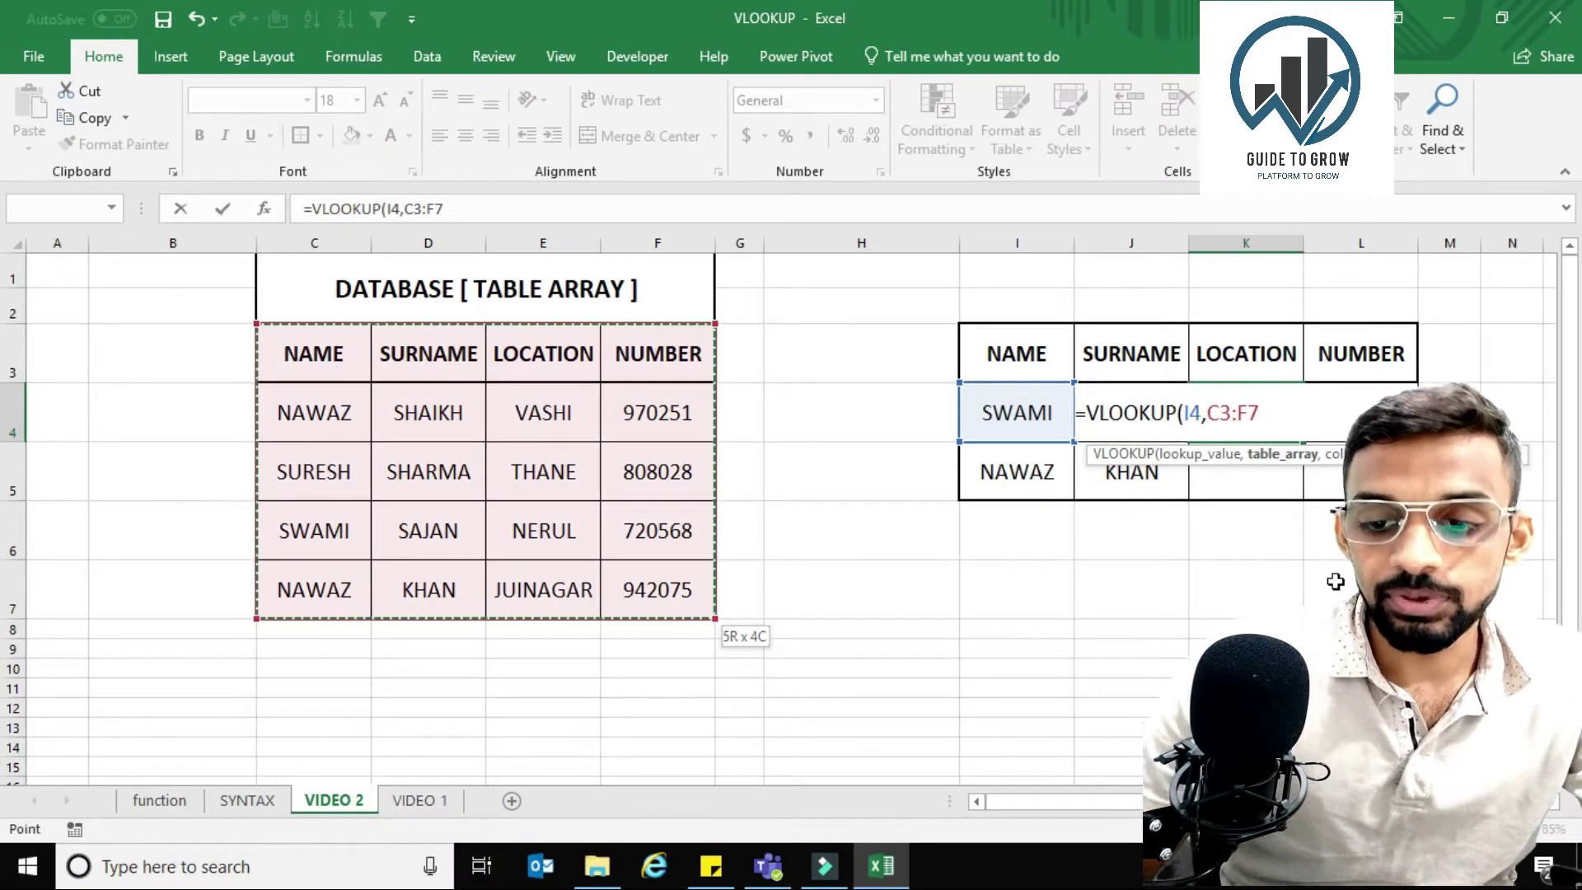
pyautogui.press('F4')
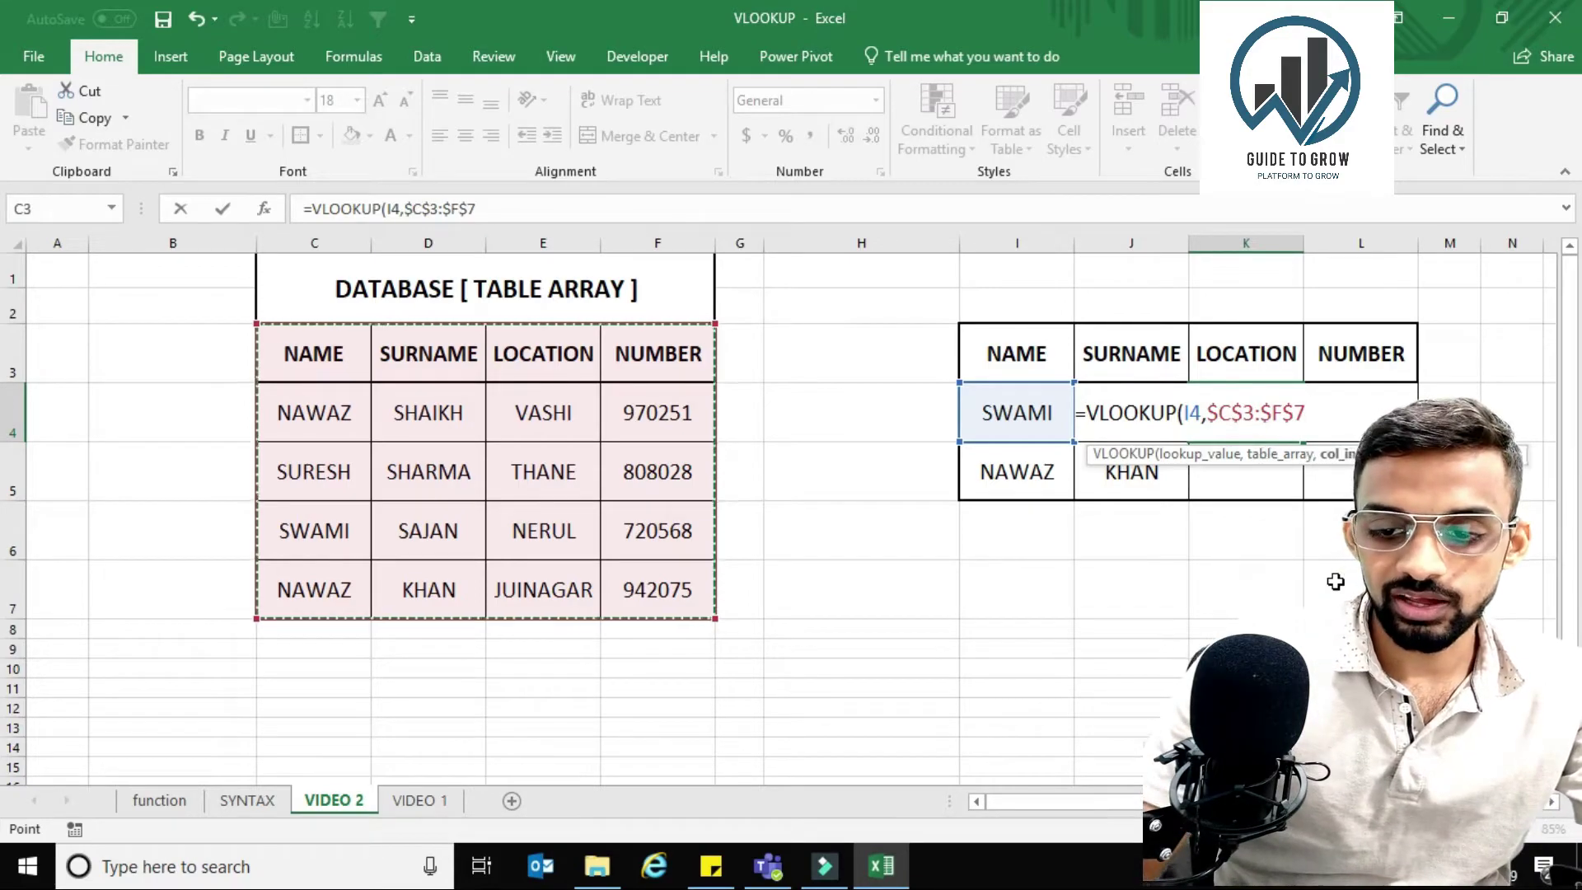
pyautogui.write(',3')
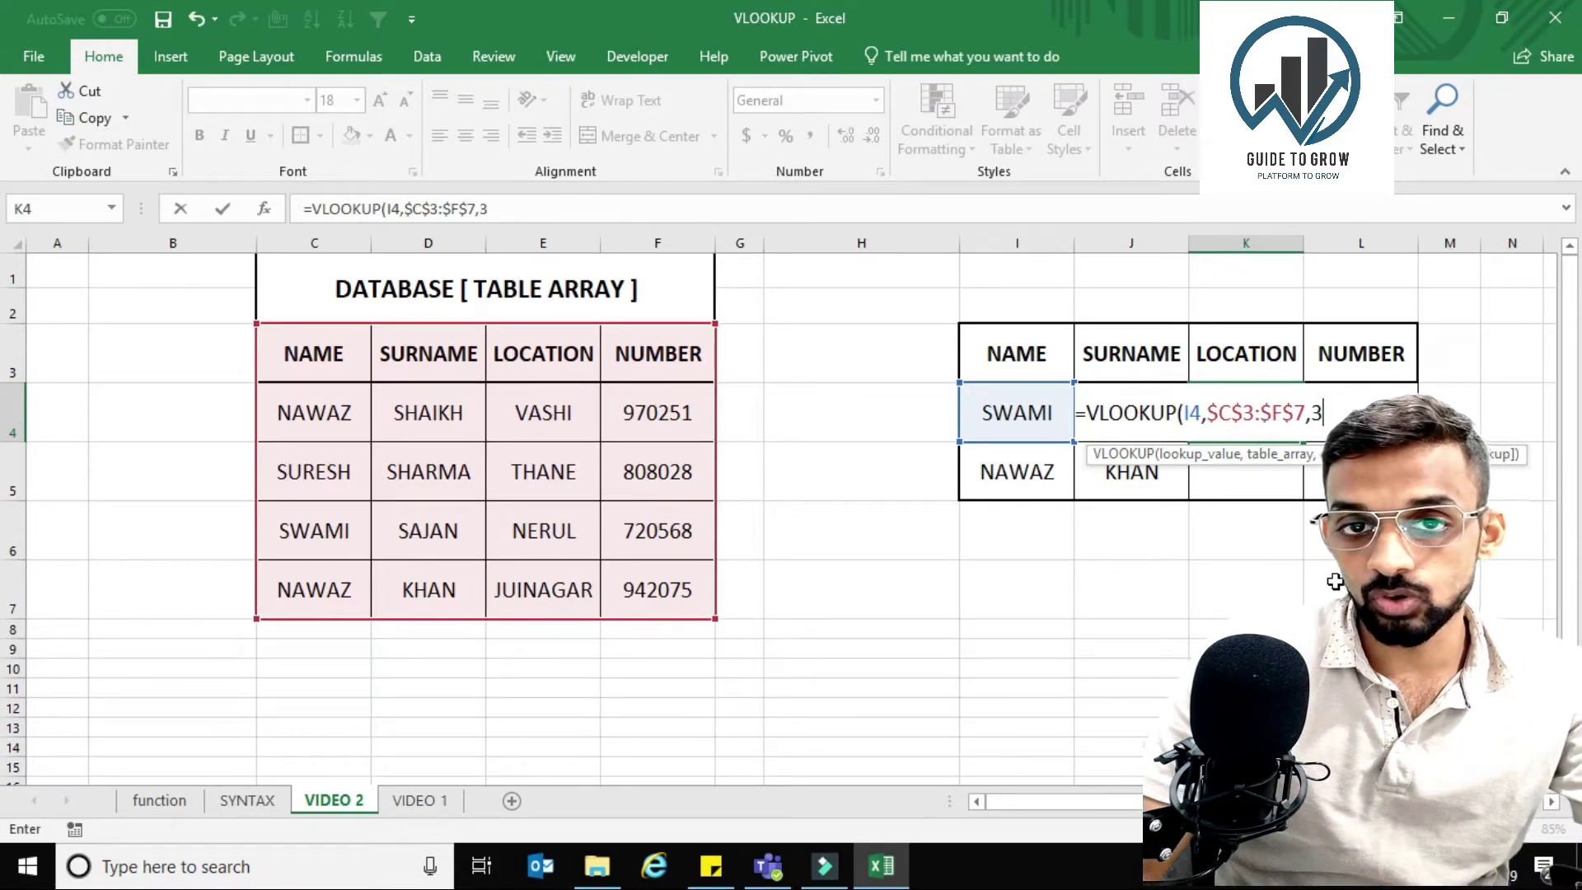
pyautogui.write(',0')
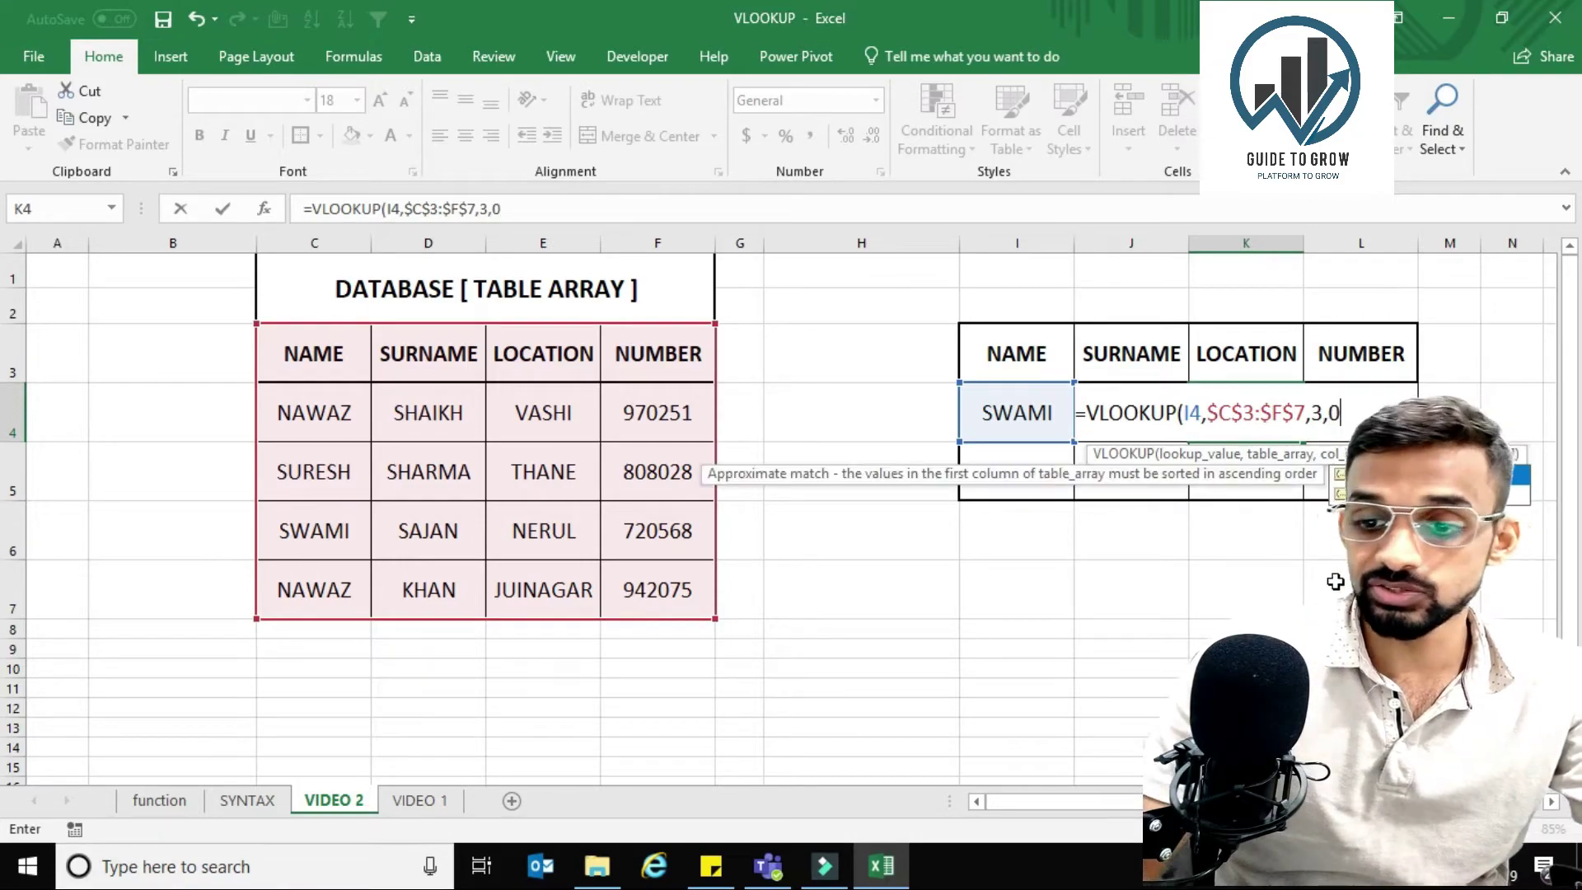
pyautogui.write(')')
pyautogui.press('Return')
pyautogui.press('Up')
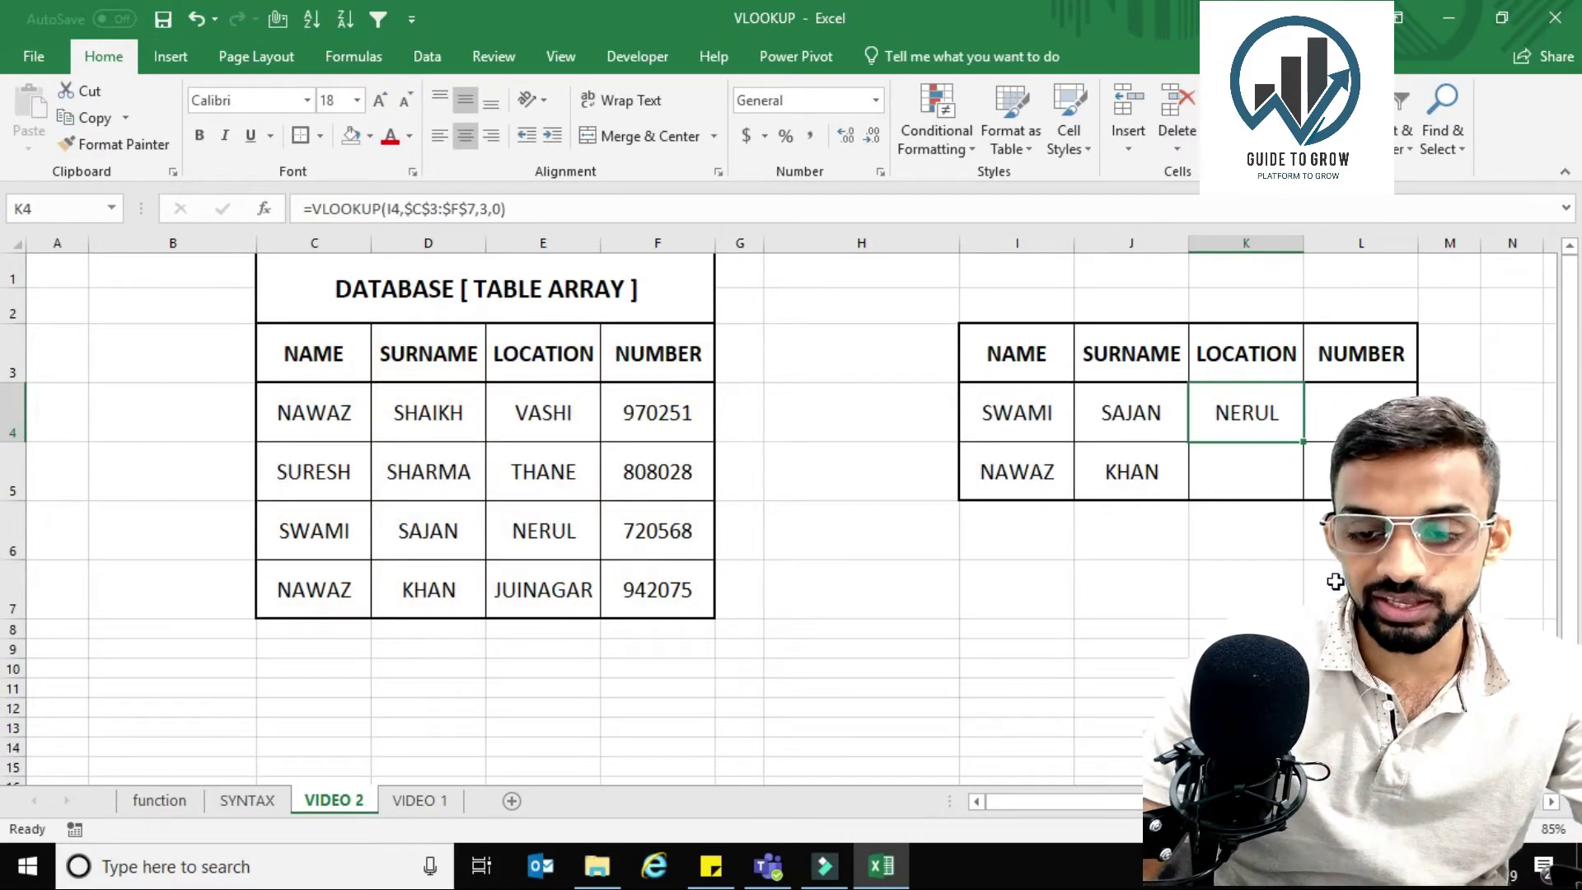
pyautogui.hotkey('ctrl', 'c')
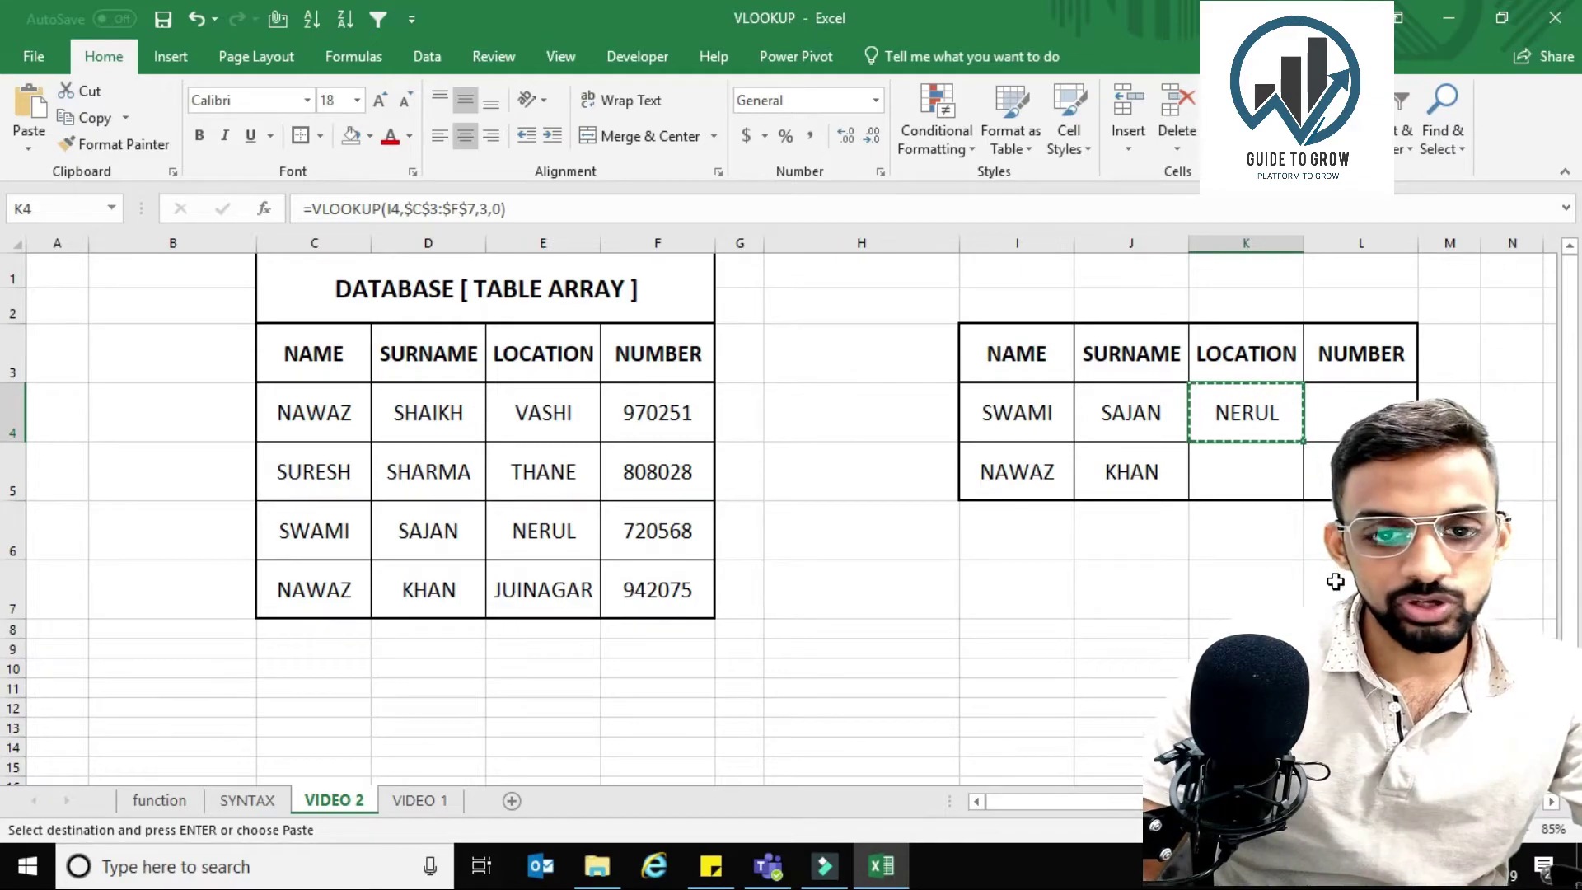
pyautogui.press('Escape')
pyautogui.press('Down')
pyautogui.press('Up')
pyautogui.hotkey('ctrl', 'c')
pyautogui.press('Down')
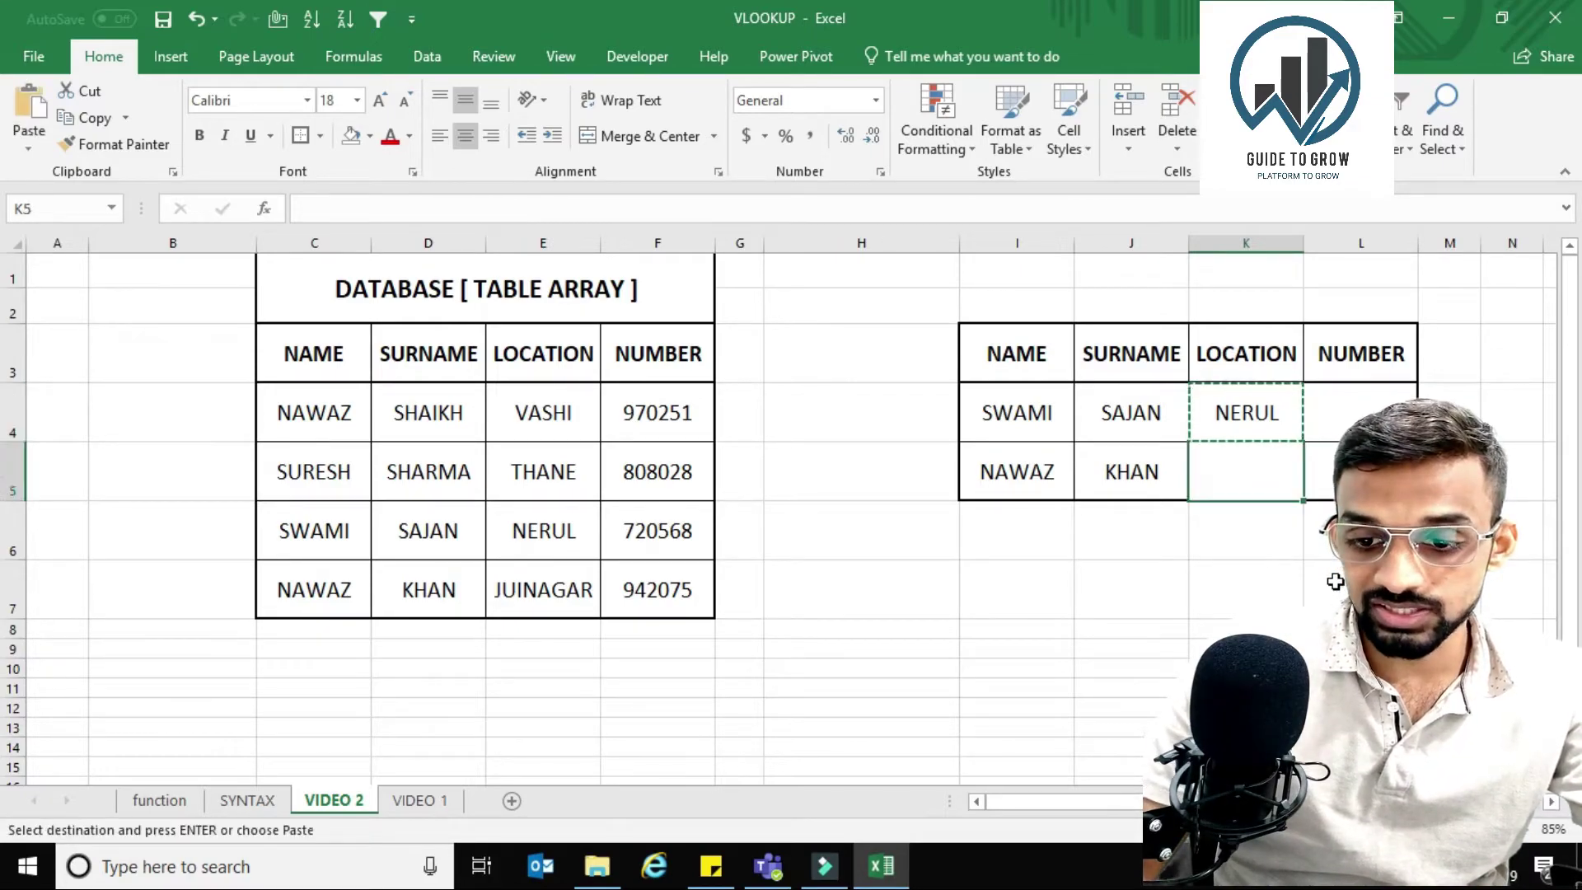
pyautogui.press('Return')
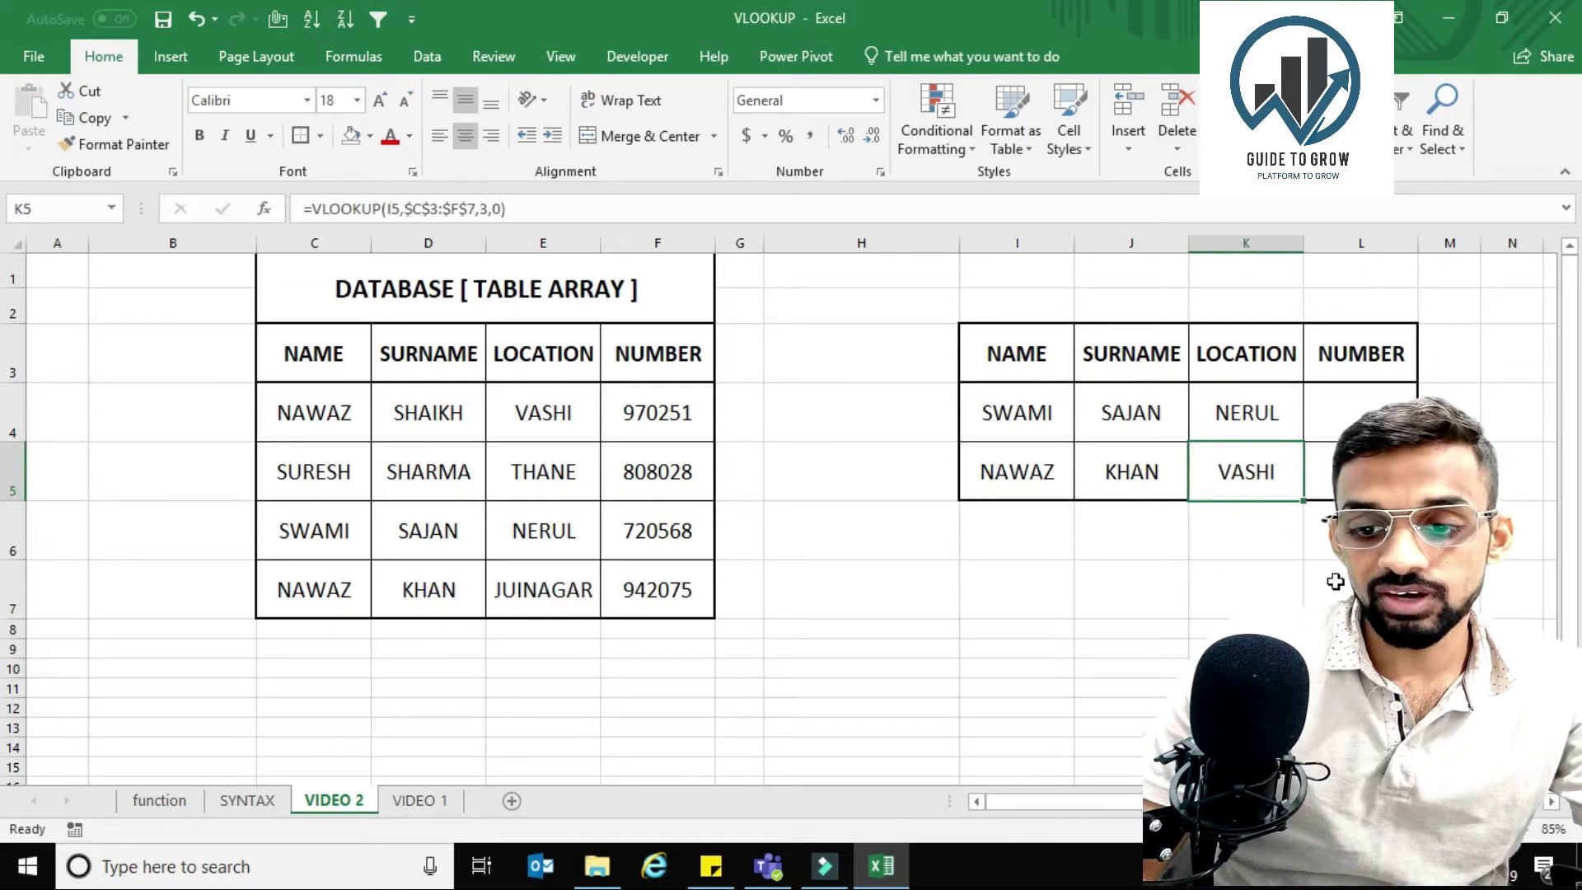
pyautogui.press('Down')
pyautogui.press('Down')
pyautogui.press('Down')
# Inspect K5's formula and compare the two NAWAZ rows in the database, including JUINAGAR.
pyautogui.press('Up')
pyautogui.press('Up')
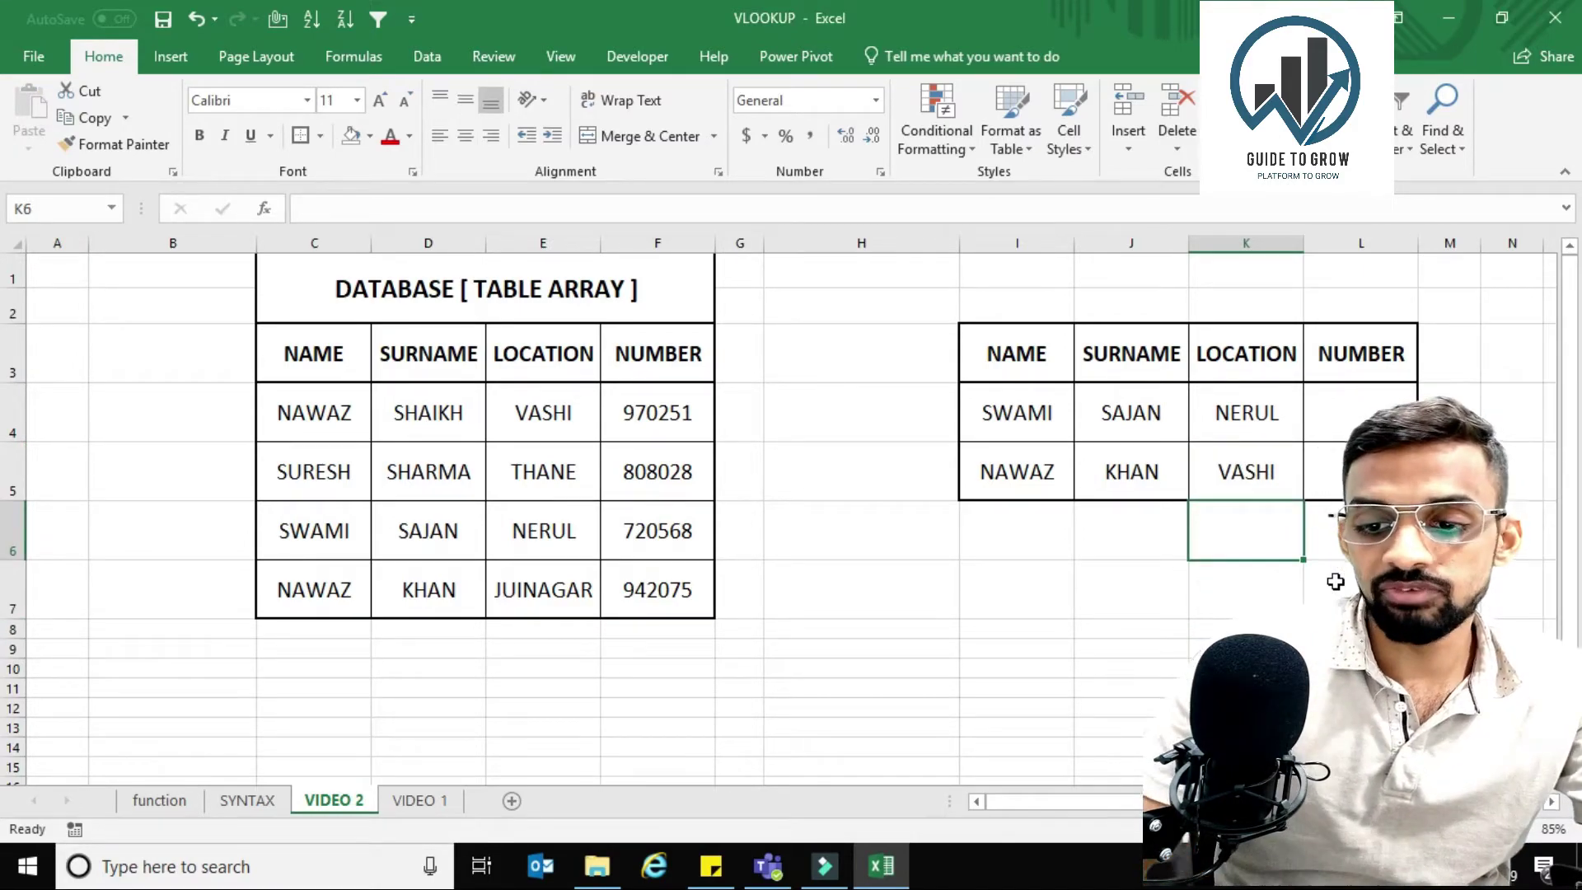
pyautogui.press('Up')
pyautogui.press('Left')
pyautogui.press('Left')
pyautogui.press('Left')
pyautogui.press('Left')
pyautogui.press('Left')
pyautogui.press('Down')
pyautogui.press('Left')
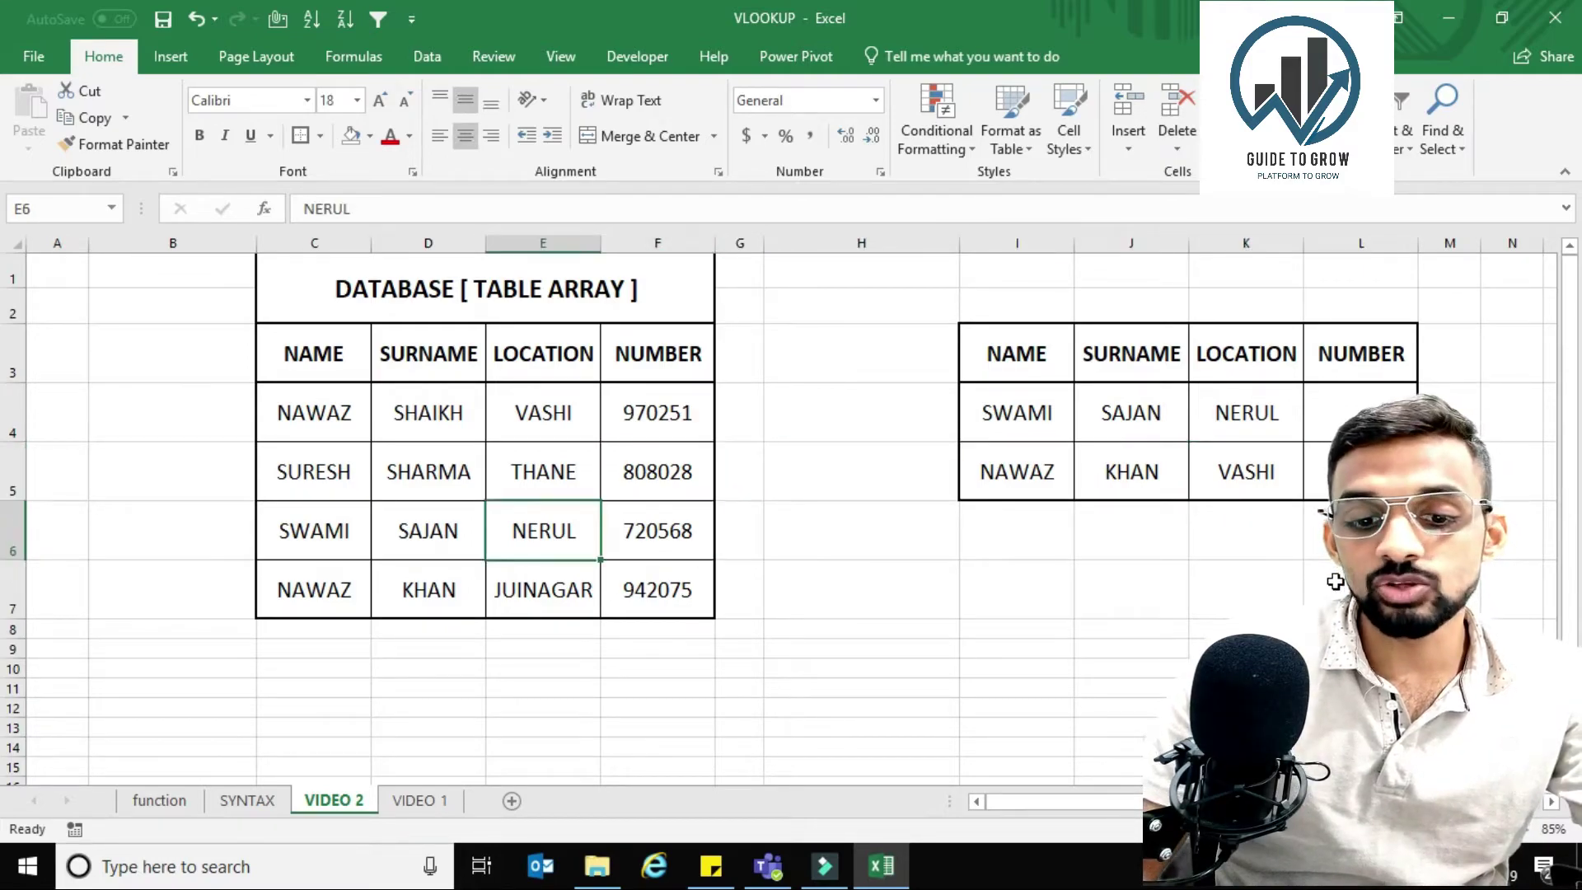
pyautogui.press('Down')
pyautogui.press('Up')
pyautogui.press('Up')
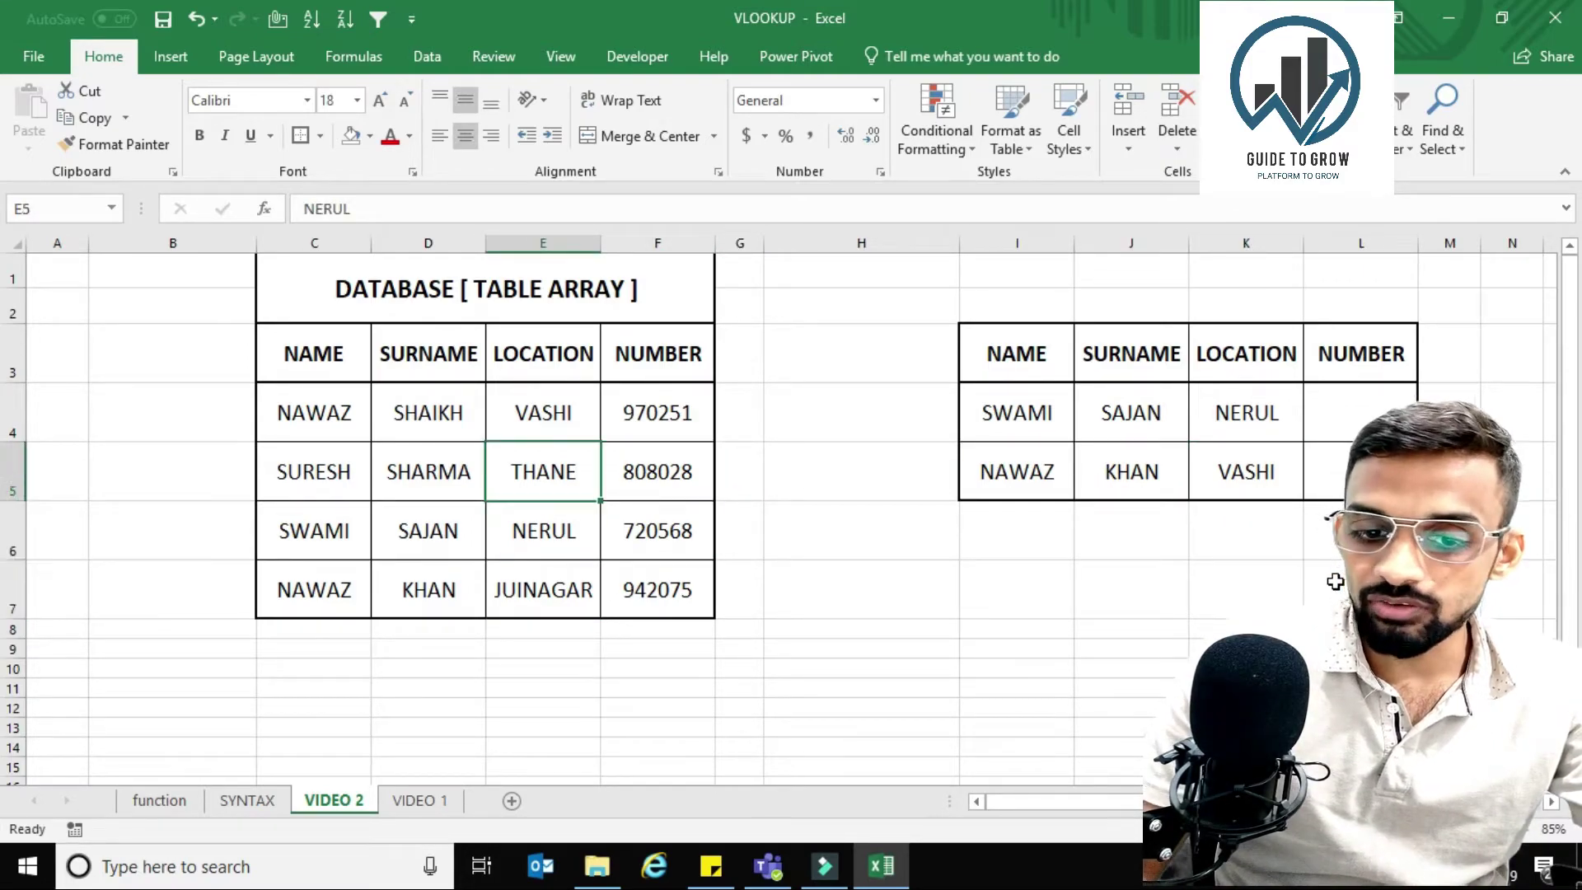
pyautogui.press('Right')
pyautogui.press('Right')
pyautogui.press('Right')
pyautogui.press('Right')
pyautogui.press('Left')
pyautogui.press('Left')
pyautogui.press('Left')
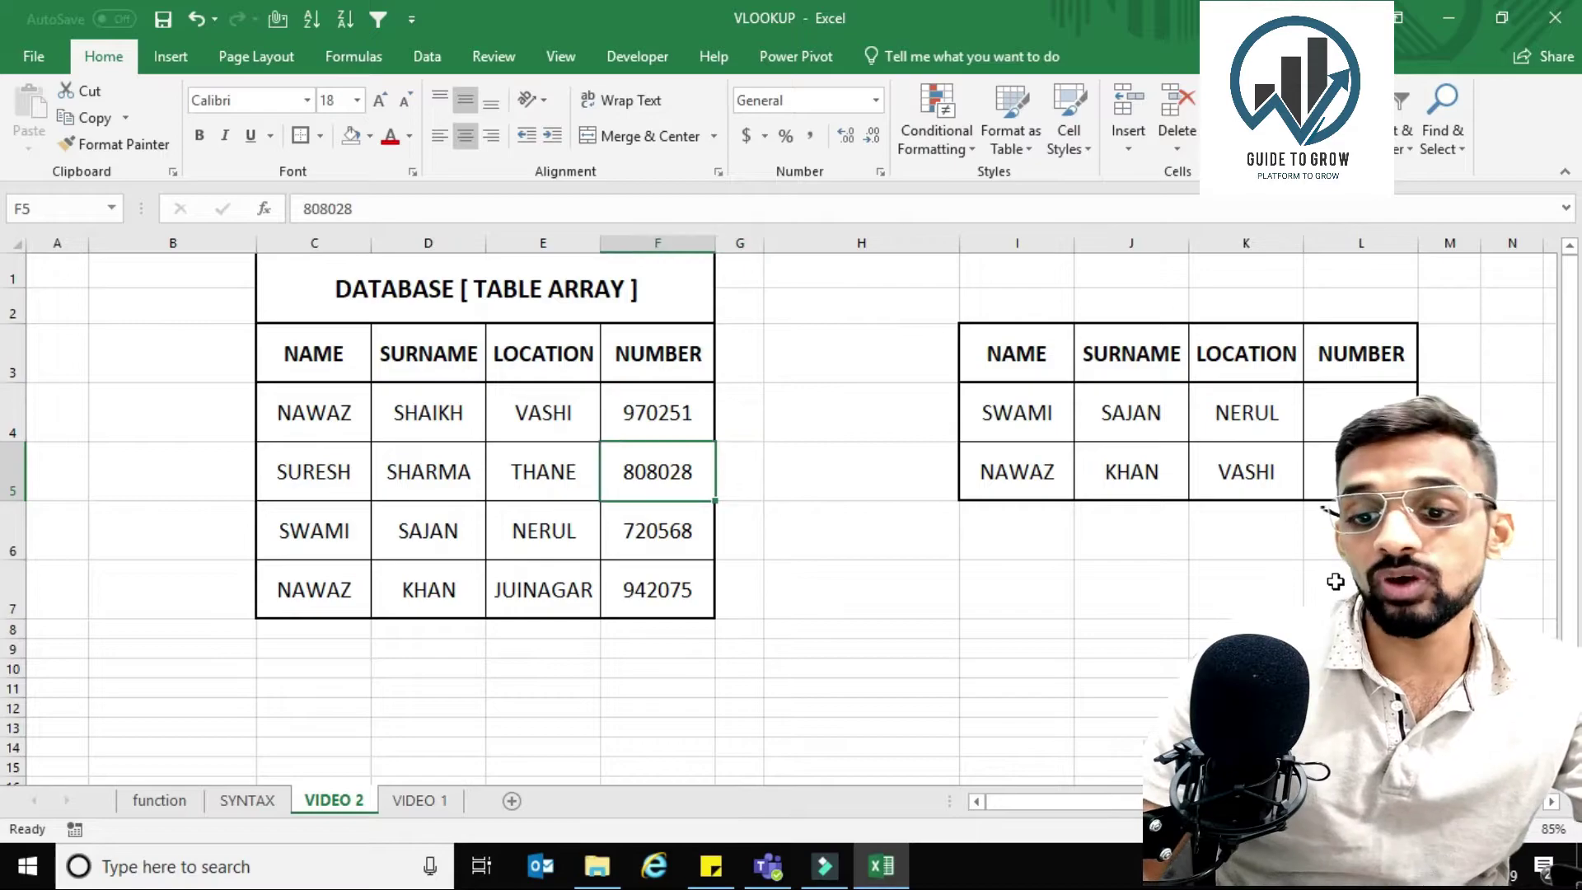
pyautogui.press('Left')
pyautogui.press('Left')
pyautogui.press('Up')
pyautogui.press('Left')
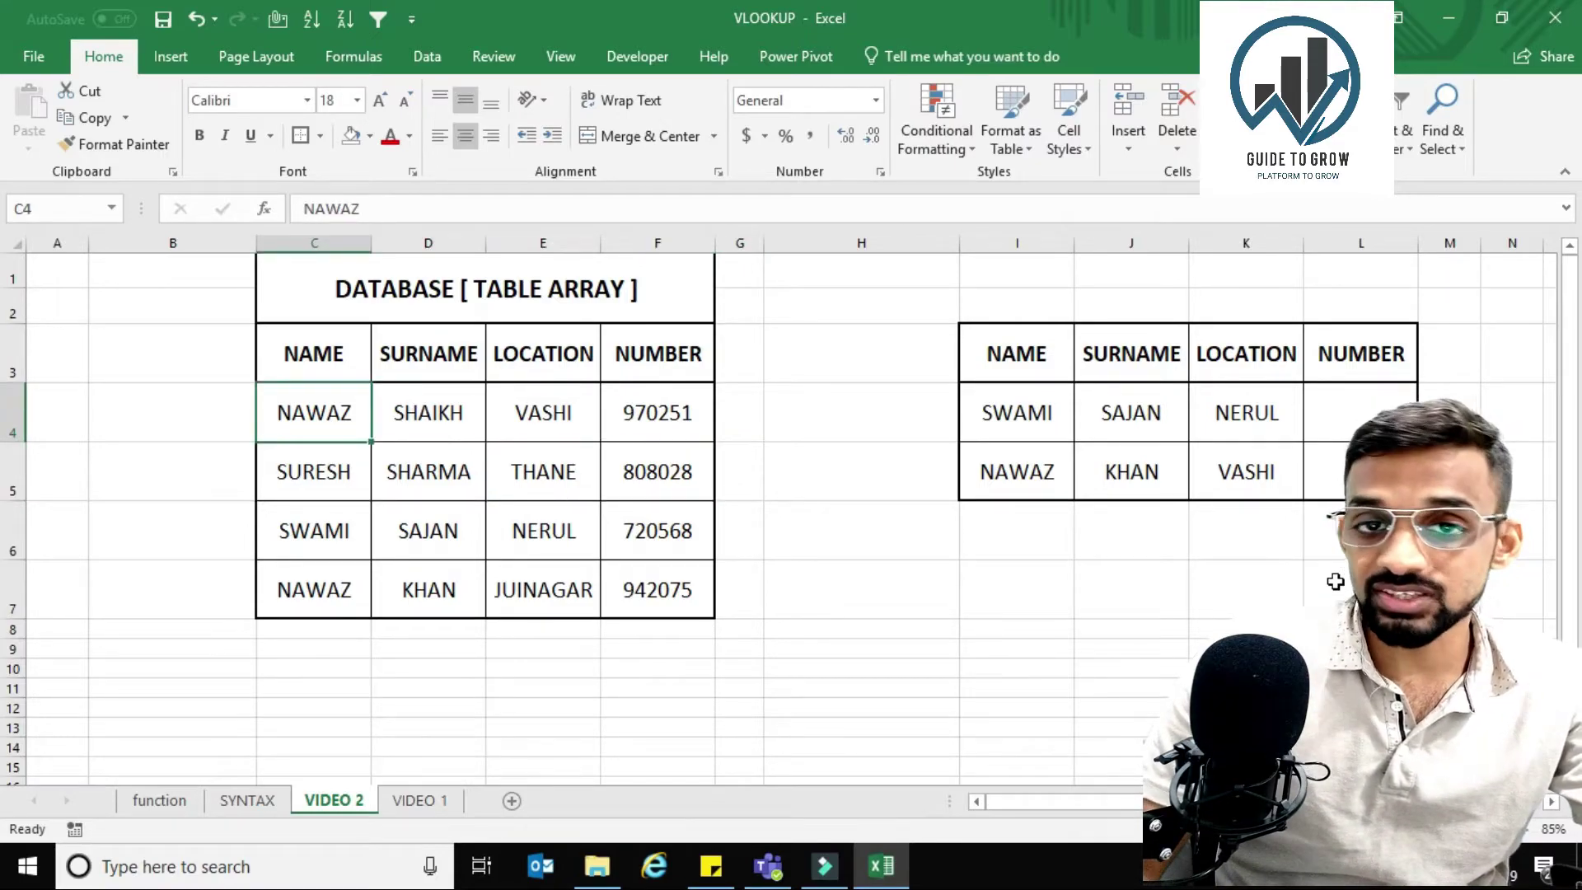
pyautogui.hotkey('shift', 'Right')
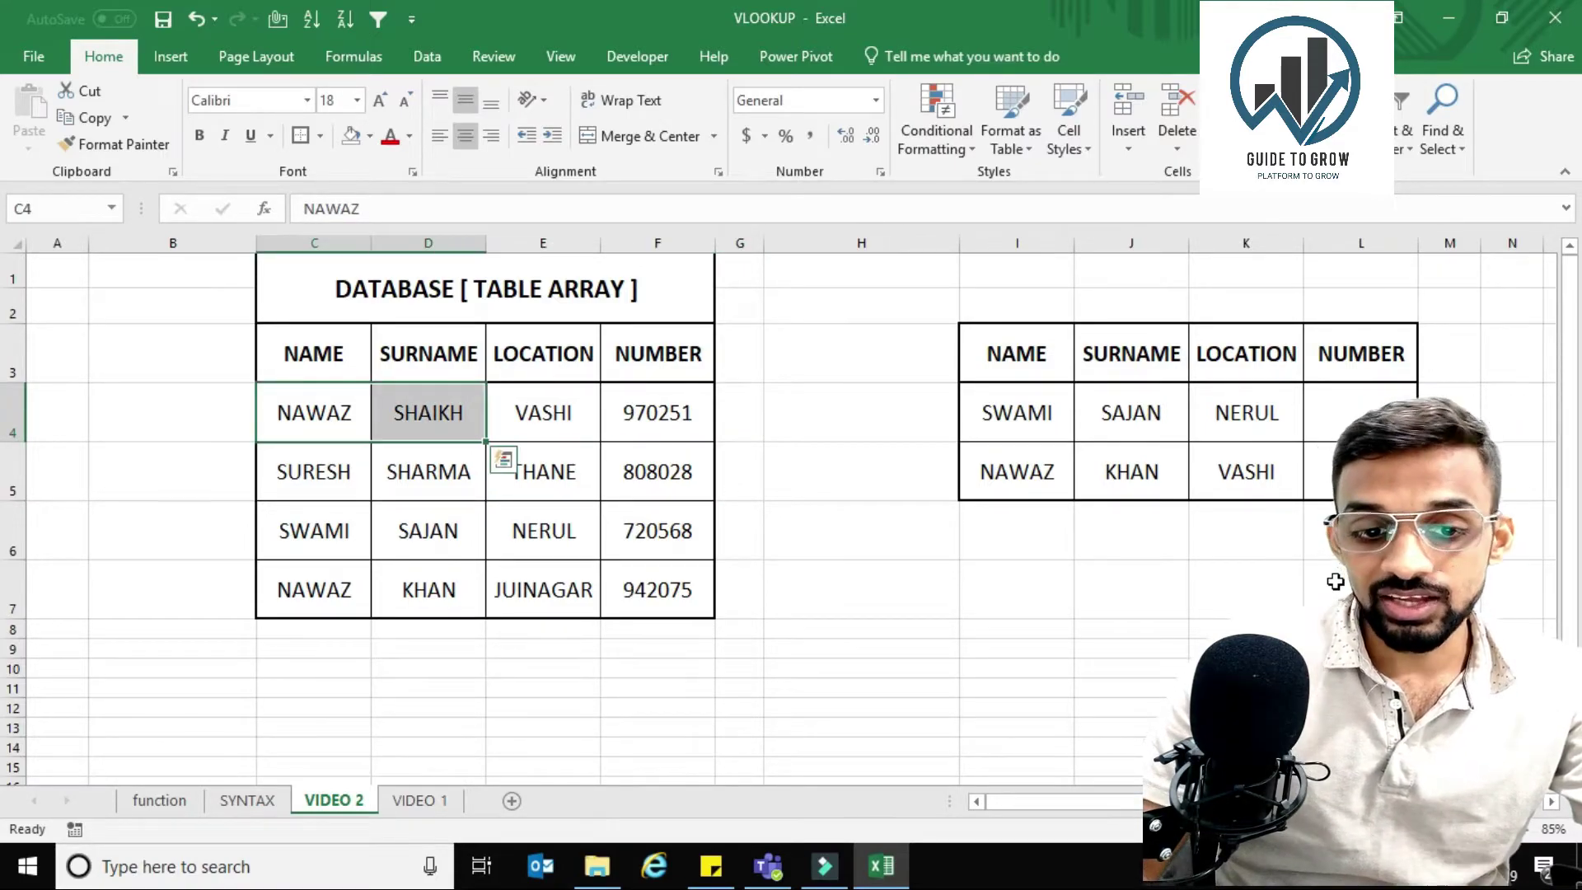
pyautogui.hotkey('shift', 'Left')
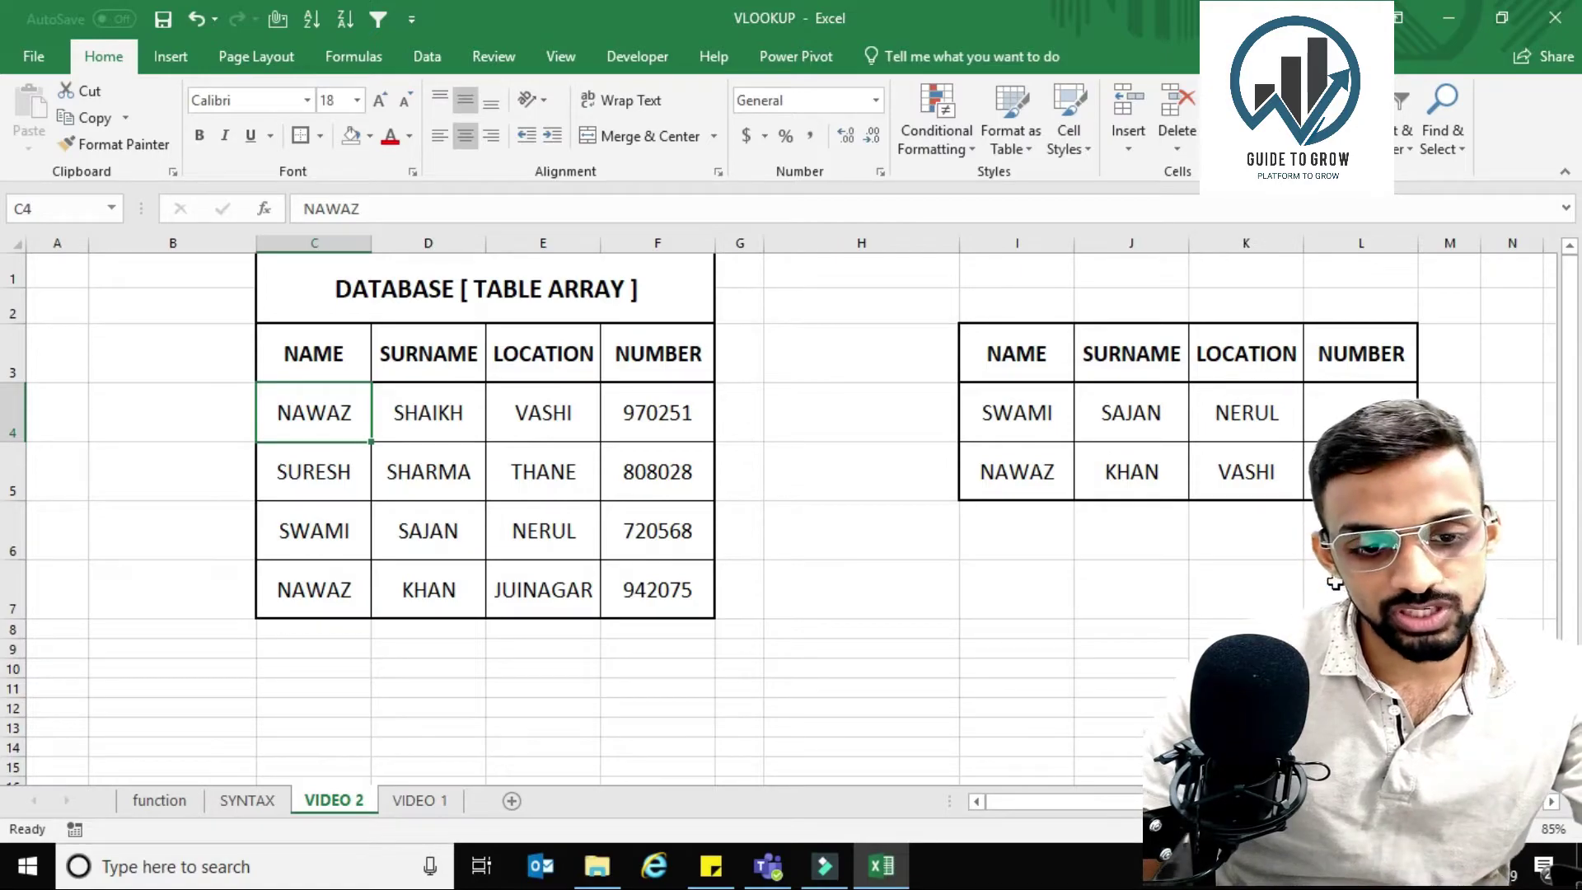
# Delete the NERUL and VASHI results in K4:K5 and return to B3.
pyautogui.press('Right')
pyautogui.press('Right')
pyautogui.press('Right')
pyautogui.press('Right')
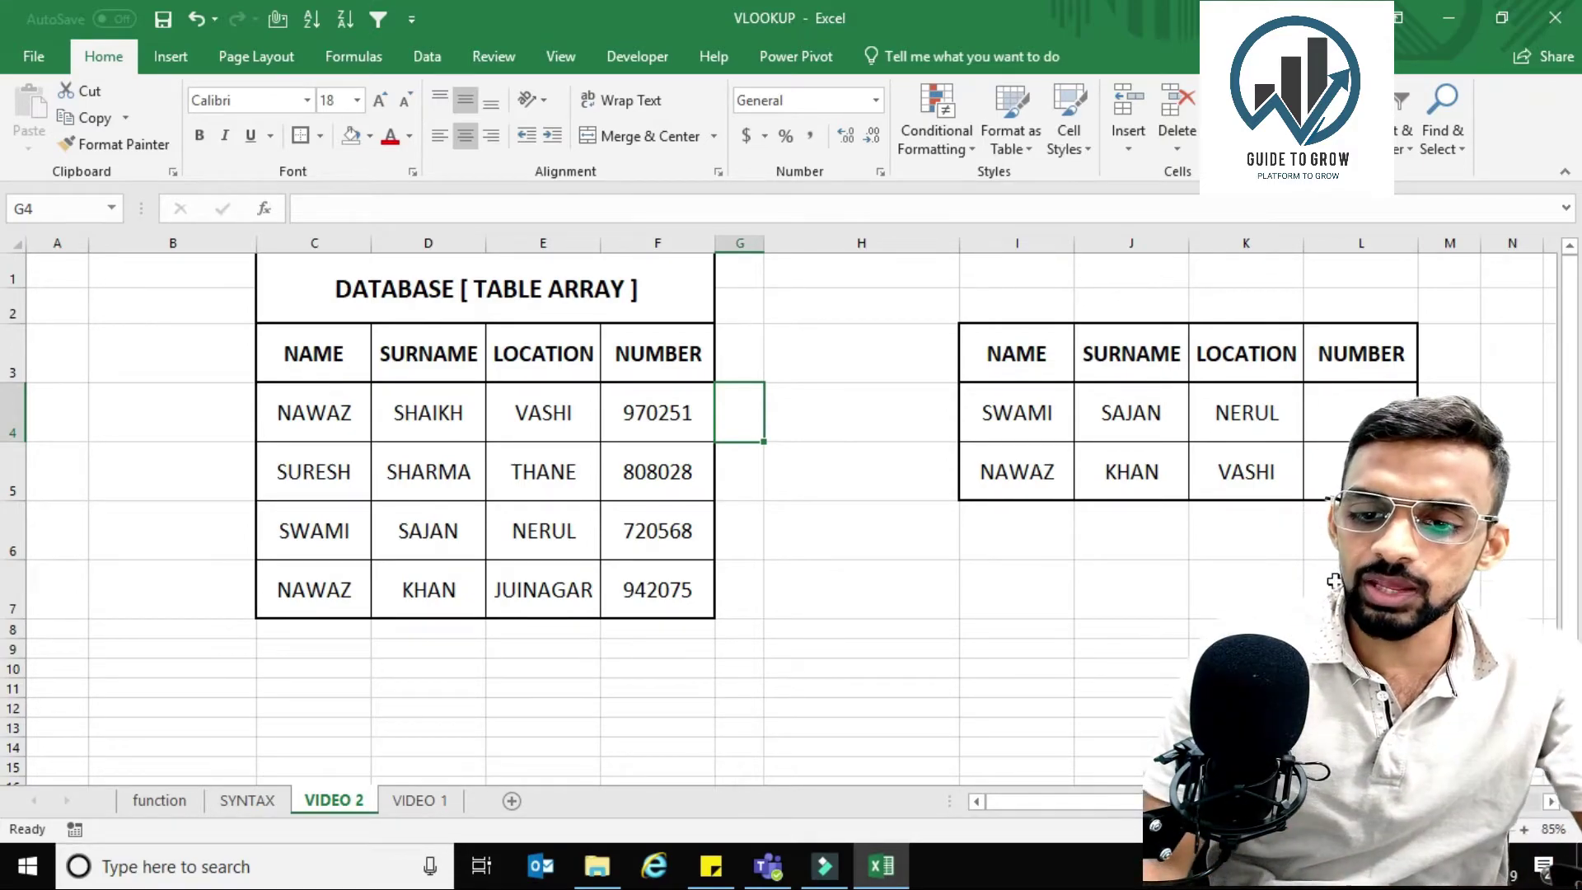
pyautogui.press('Right')
pyautogui.press('Right')
pyautogui.press('Right')
pyautogui.press('Right')
pyautogui.hotkey('shift', 'Down')
pyautogui.press('Delete')
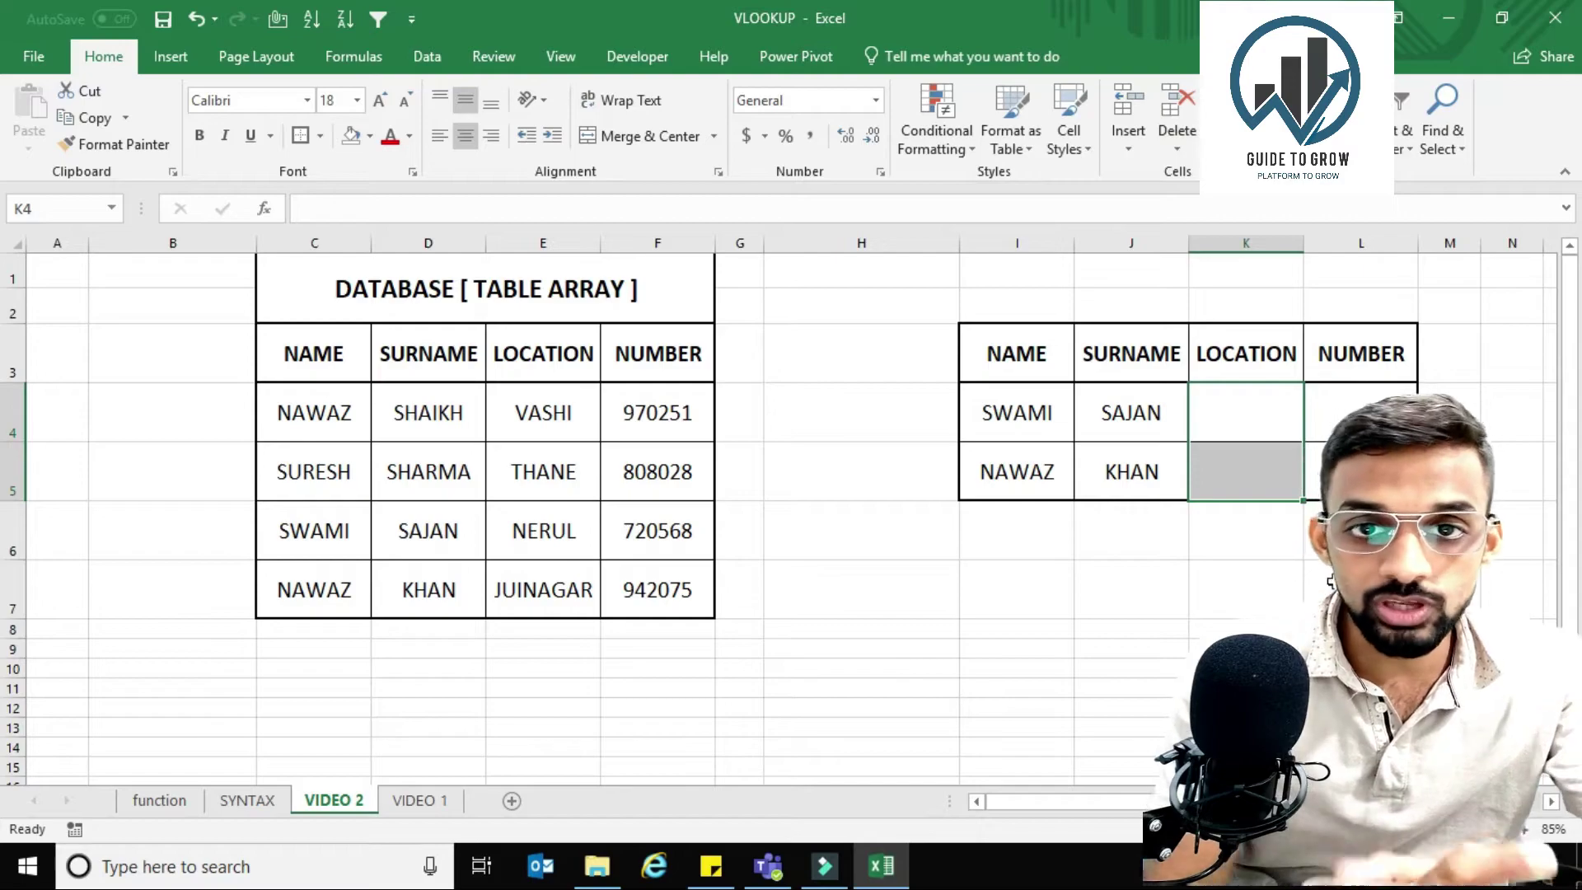
pyautogui.press('Left')
pyautogui.press('Left')
pyautogui.press('Left')
pyautogui.press('Left')
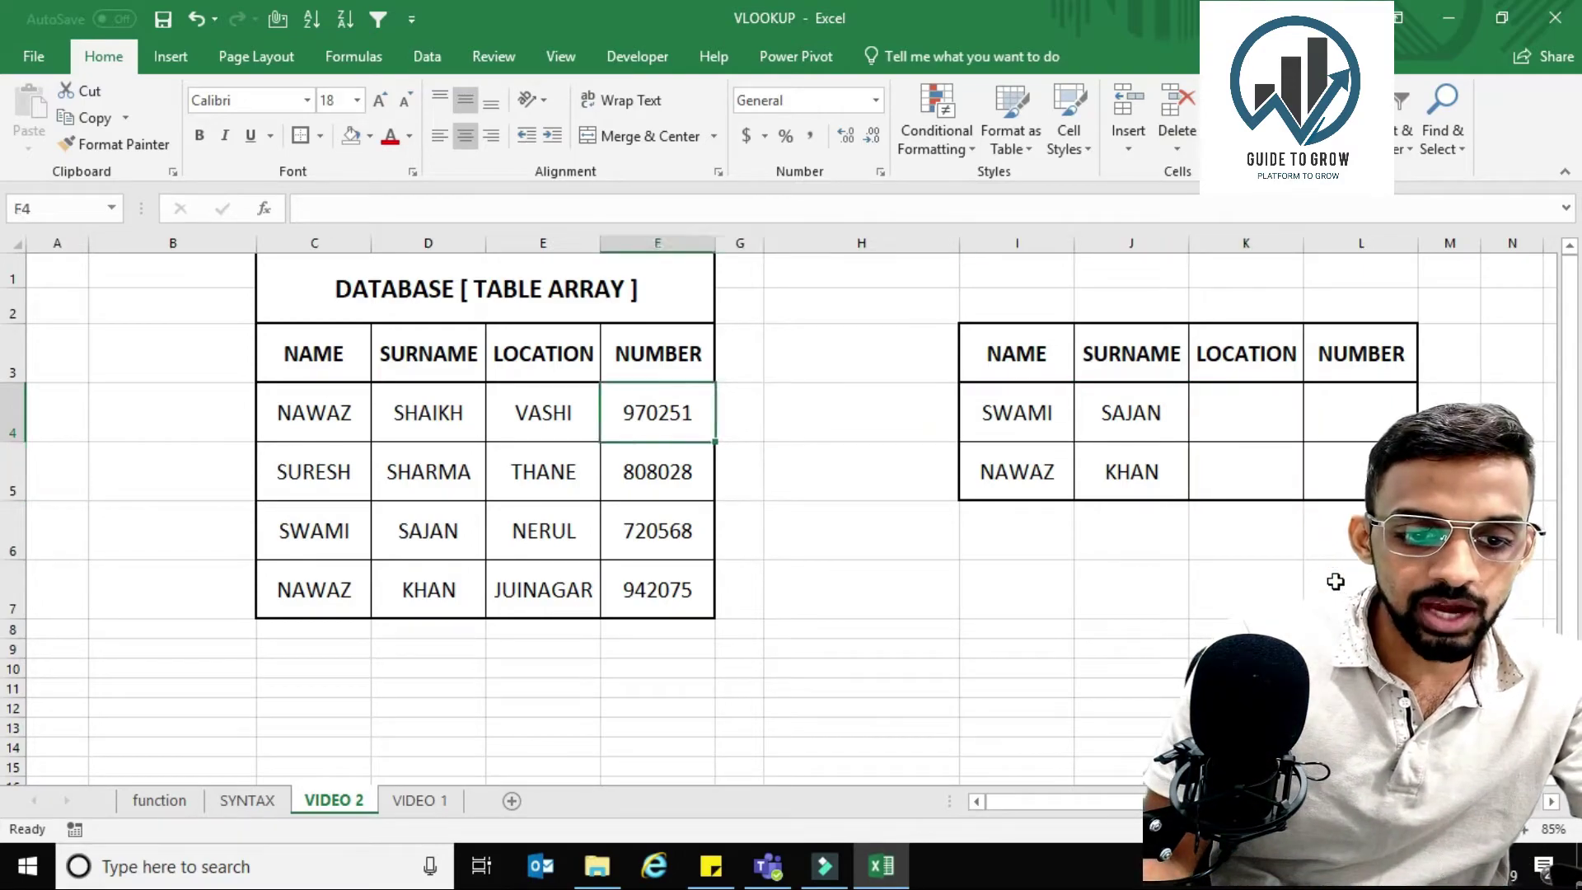
pyautogui.press('Left')
pyautogui.press('Left')
pyautogui.press('Left')
pyautogui.press('Left')
pyautogui.press('Up')
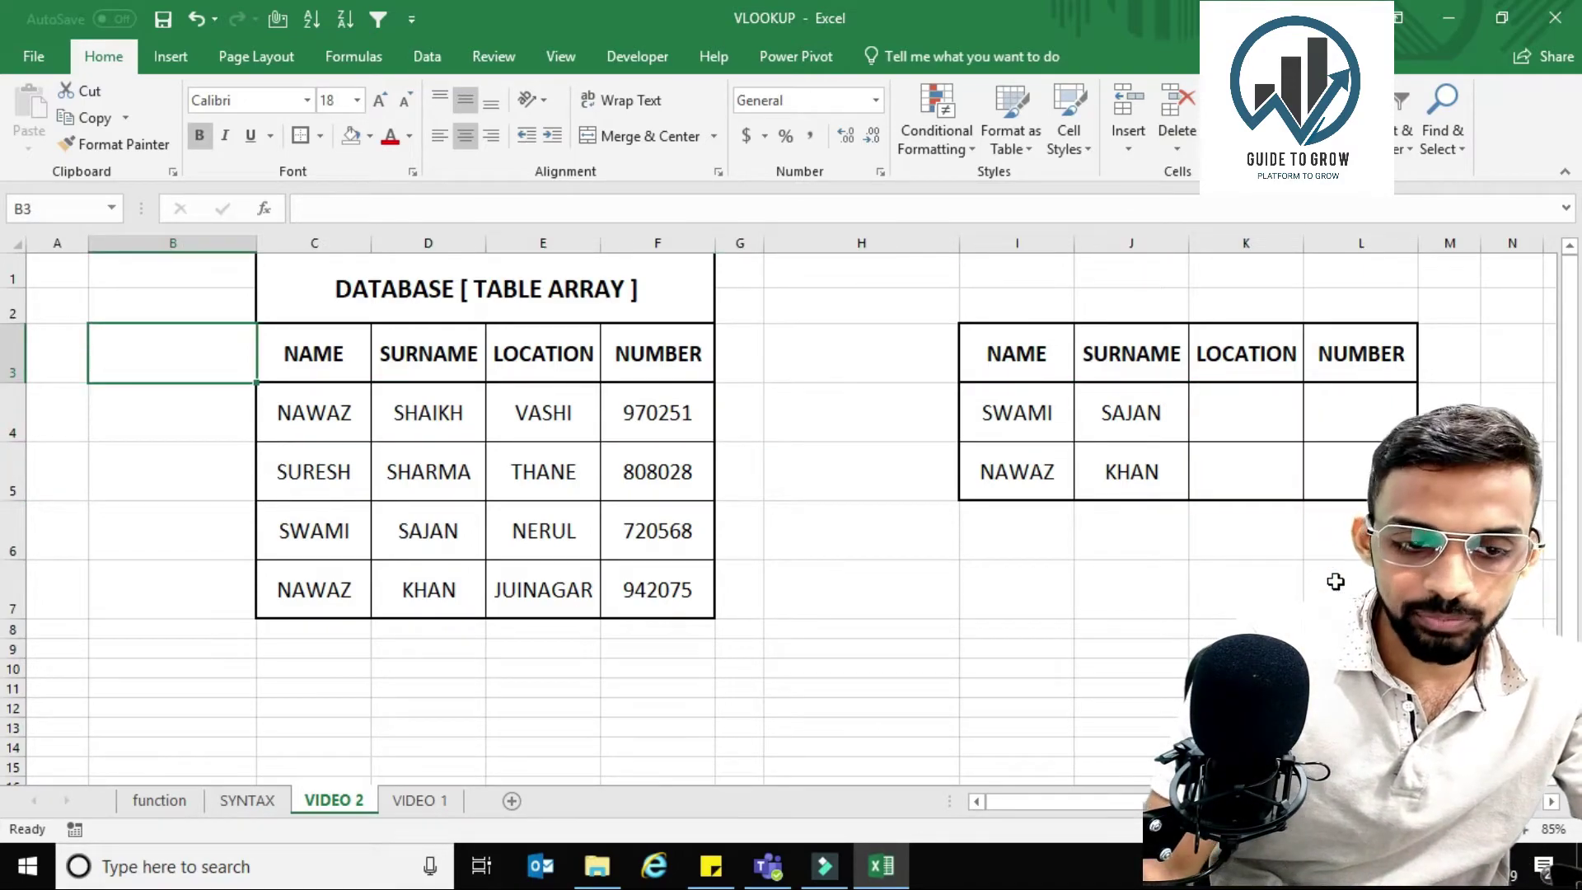
pyautogui.write('NAMES')
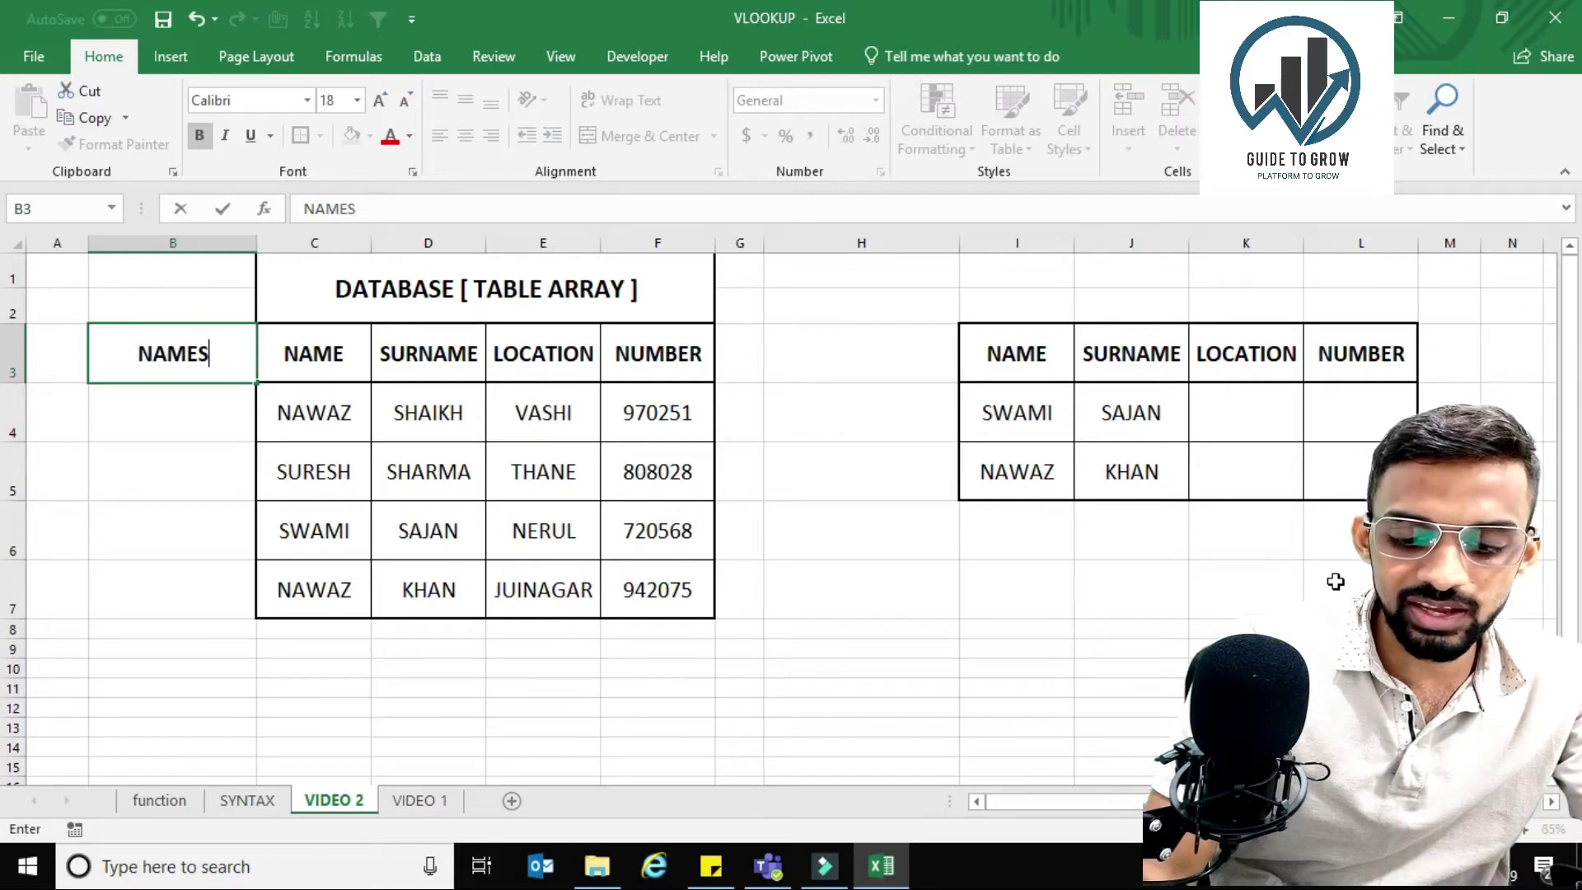
pyautogui.write('URNAME')
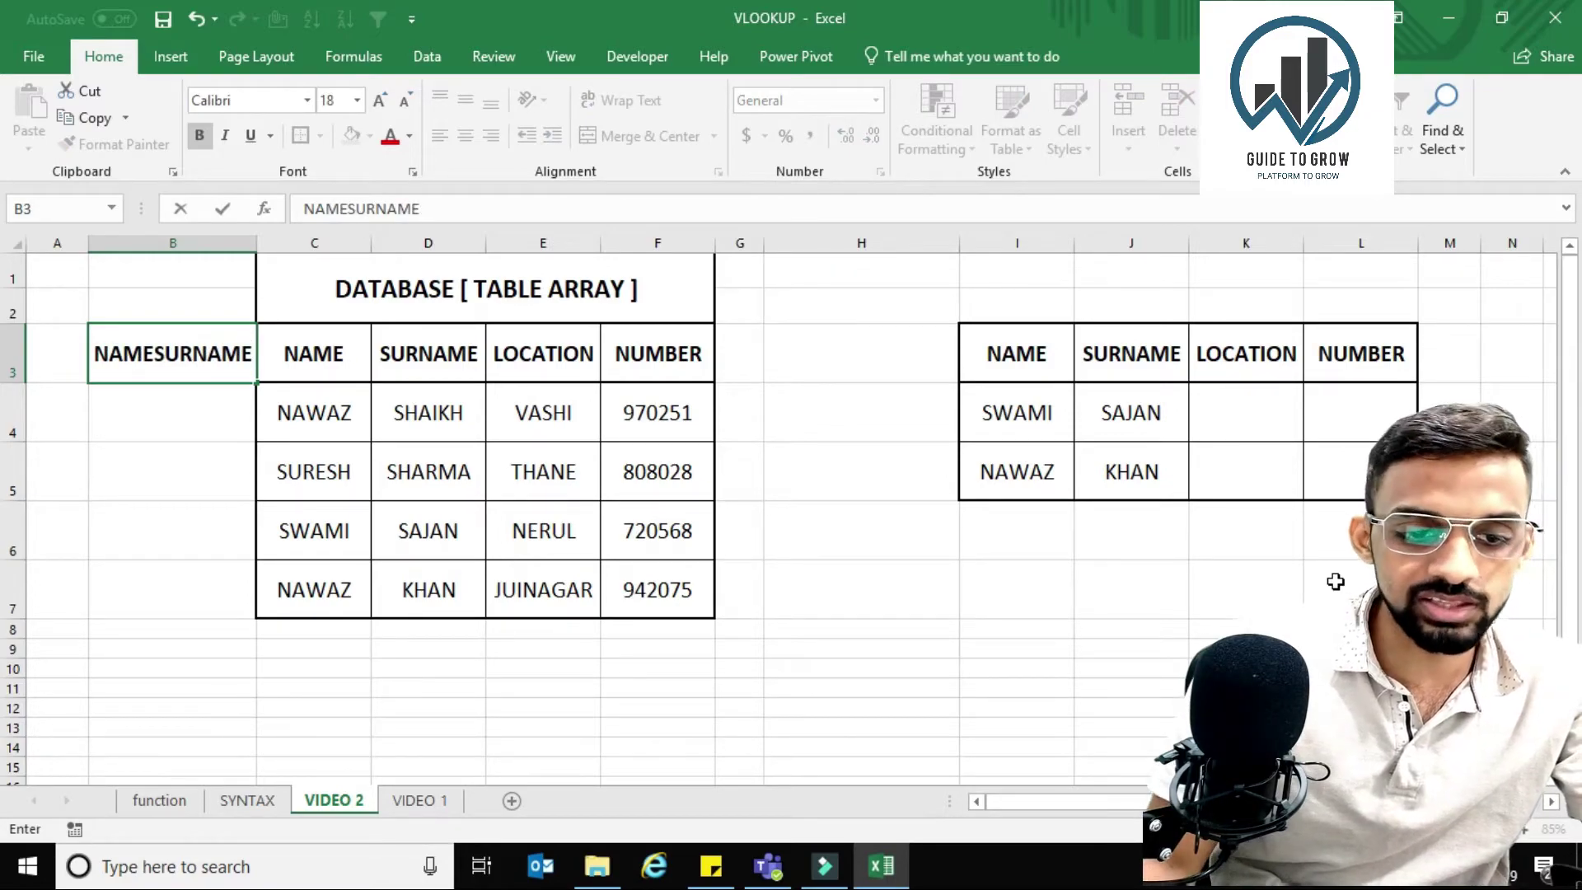
pyautogui.press('Return')
pyautogui.write('=')
pyautogui.press('Right')
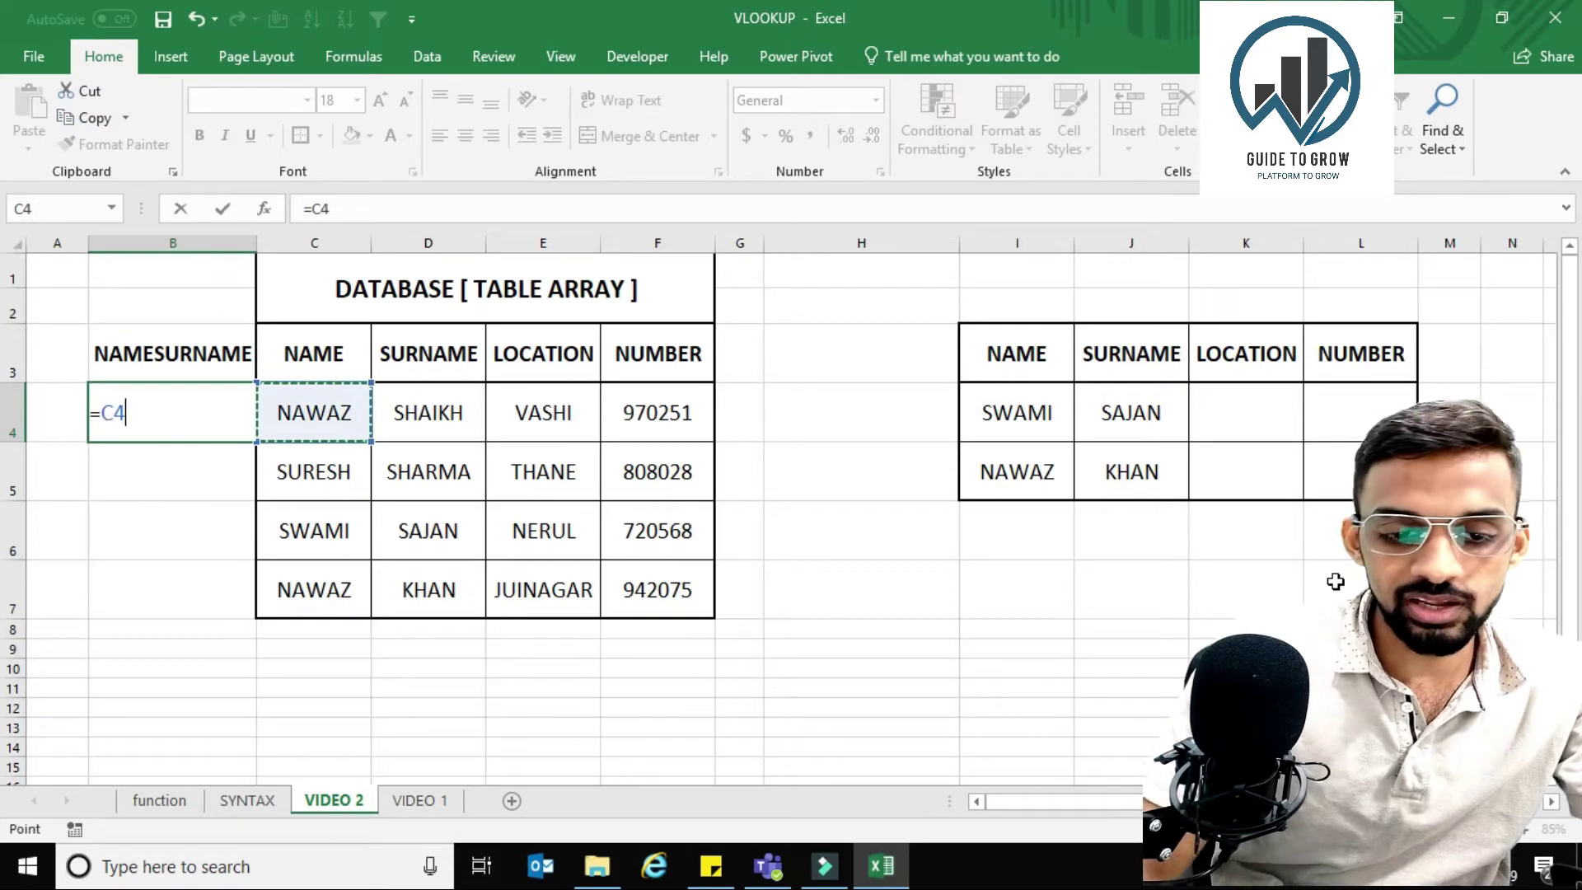
pyautogui.write('&')
pyautogui.press('Right')
pyautogui.hotkey('ctrl', 'Return')
pyautogui.hotkey('shift', 'Down')
pyautogui.hotkey('shift', 'Down')
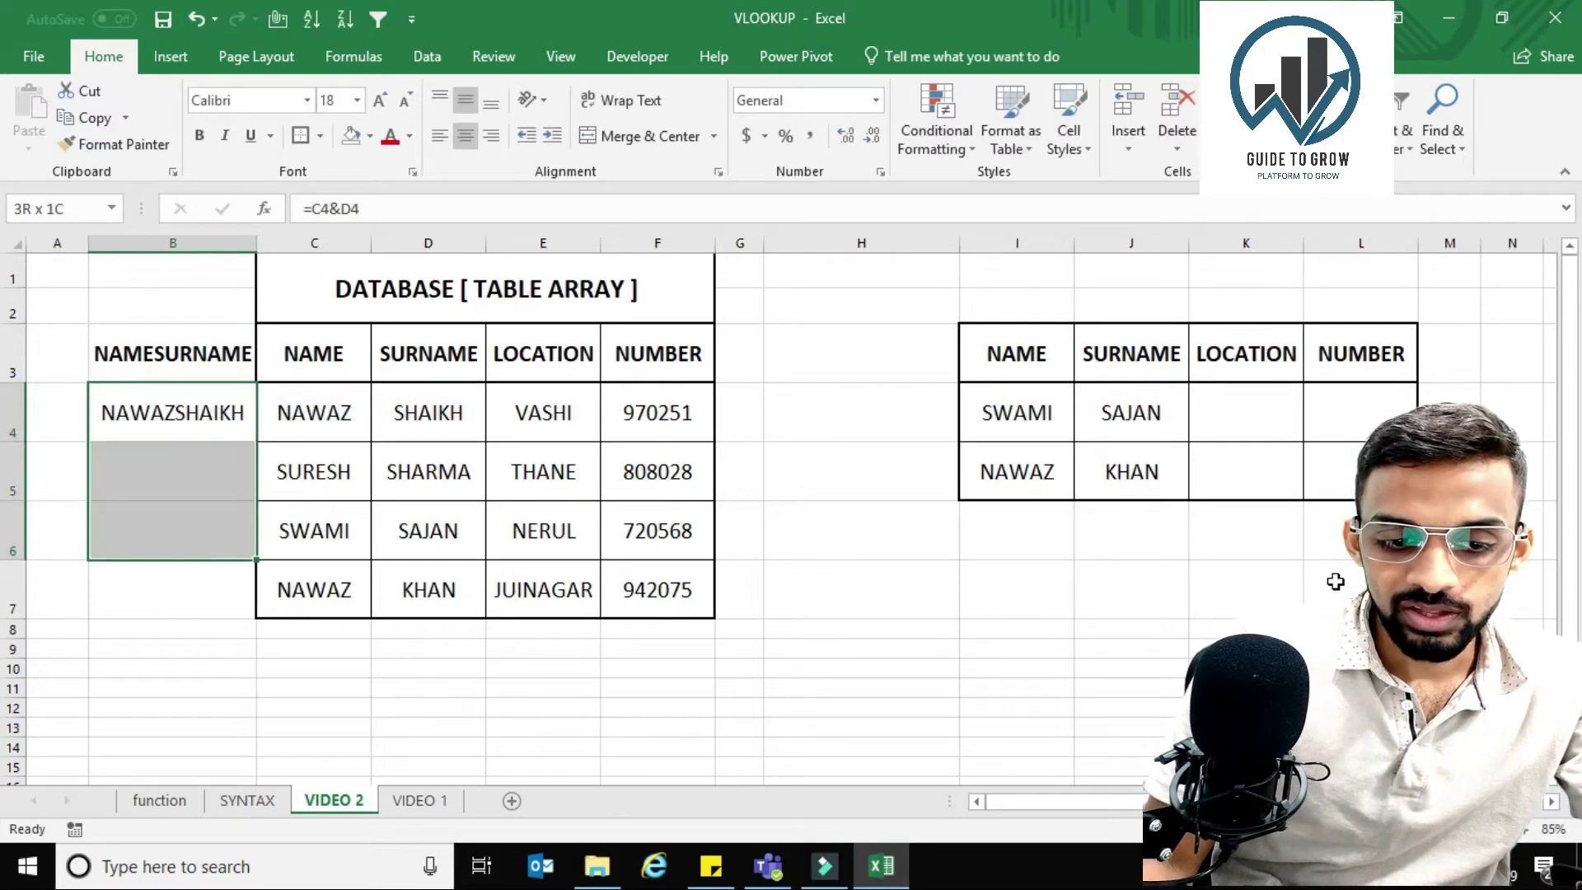
pyautogui.hotkey('shift', 'Down')
pyautogui.hotkey('ctrl', 'd')
pyautogui.press('Up')
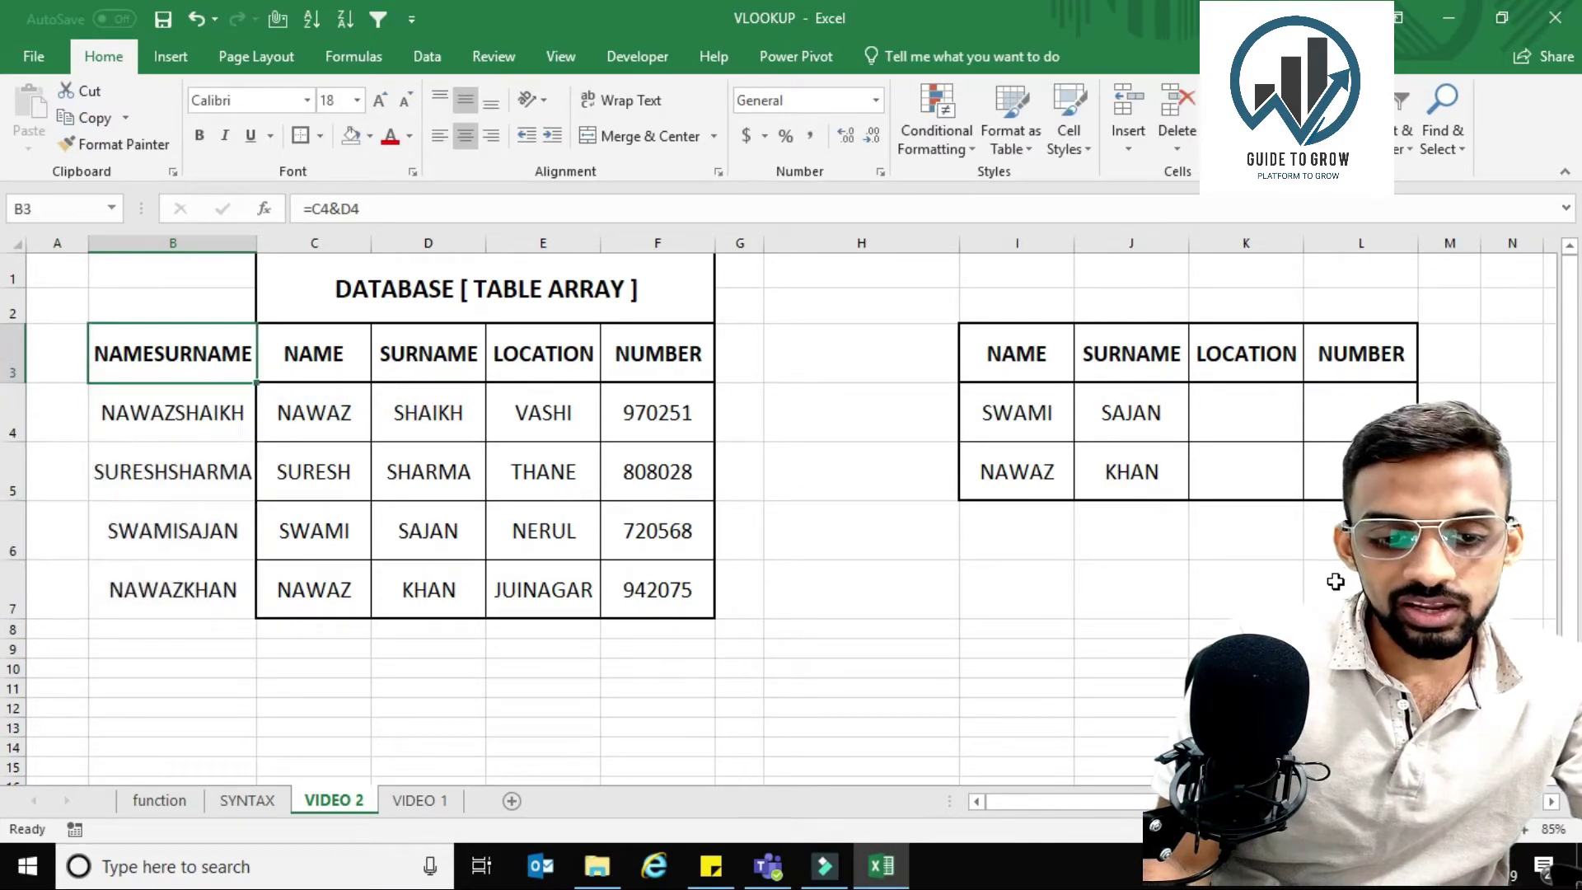
pyautogui.hotkey('ctrl', 'shift', 'Down')
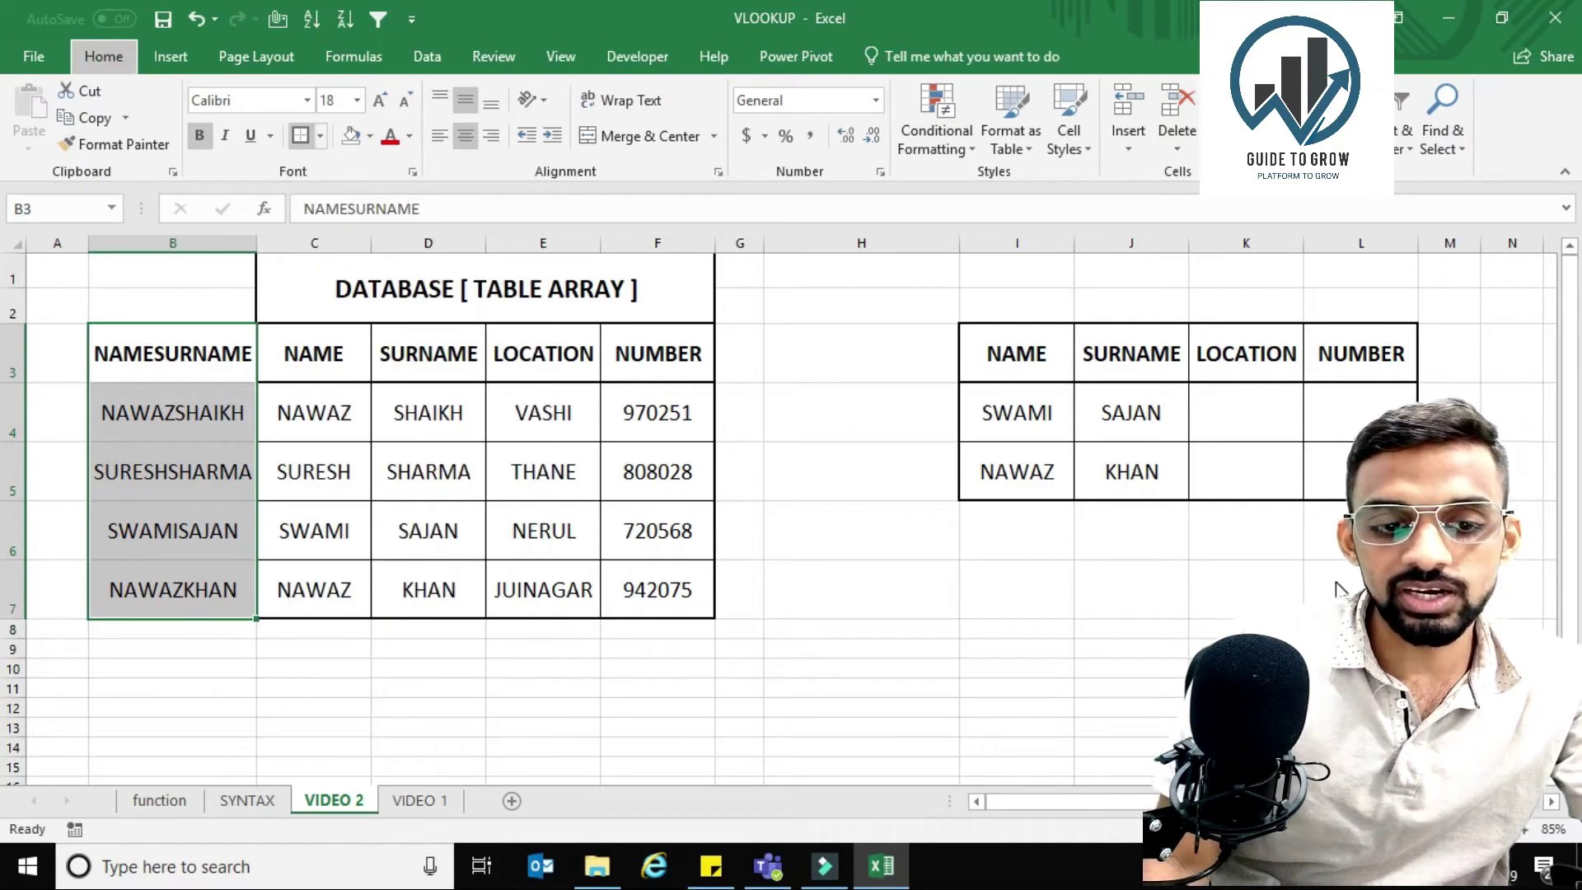
pyautogui.press('Down')
pyautogui.hotkey('ctrl', 'shift', 'Down')
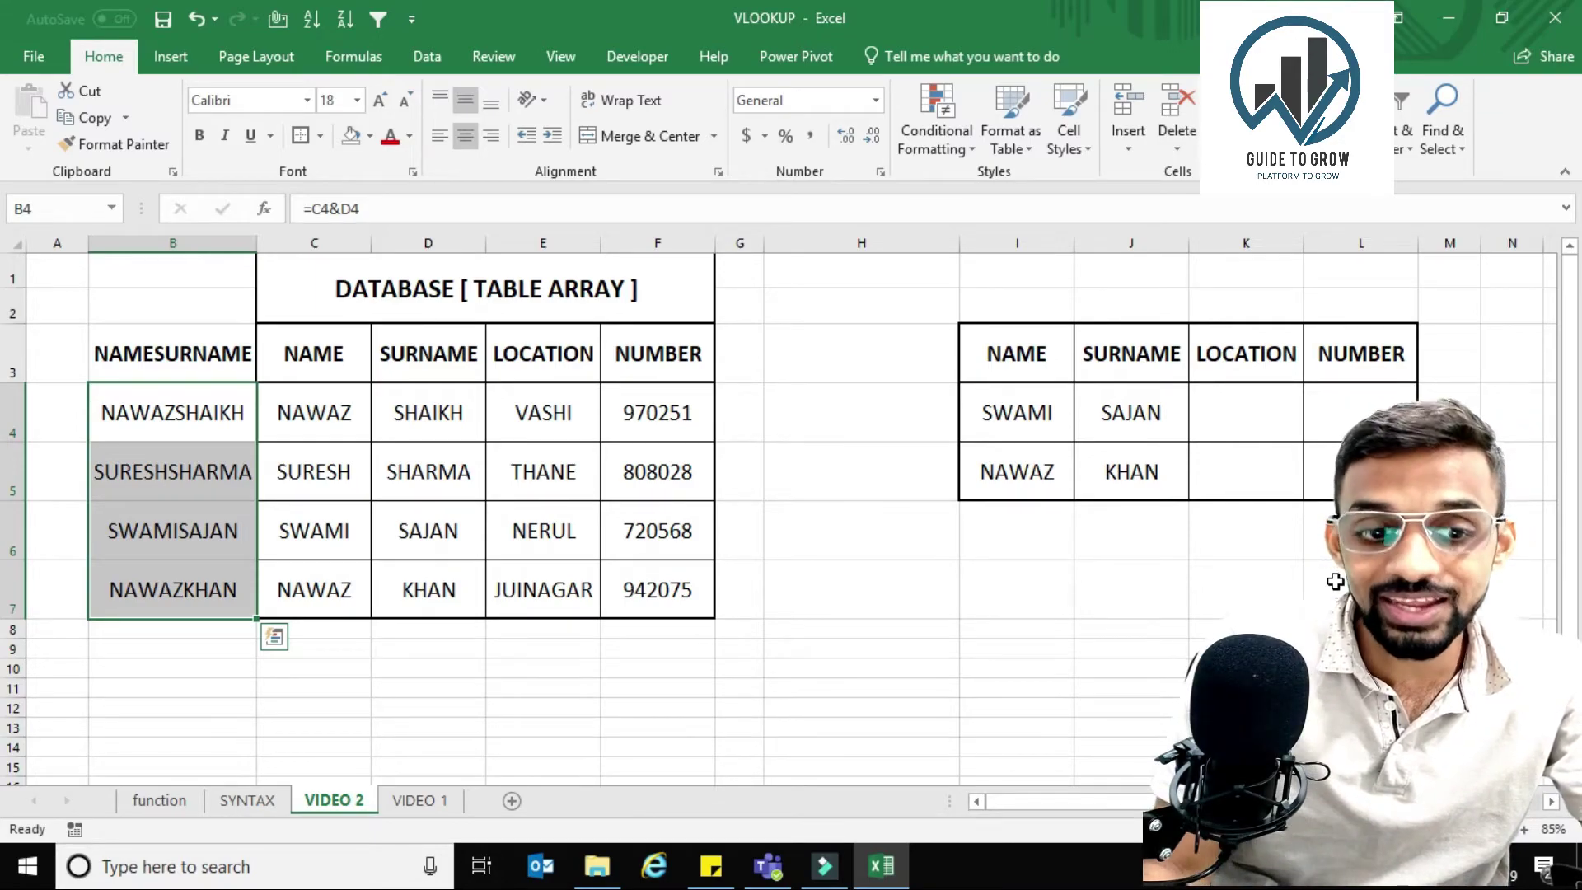
pyautogui.press('Right')
pyautogui.press('Right')
pyautogui.press('Right')
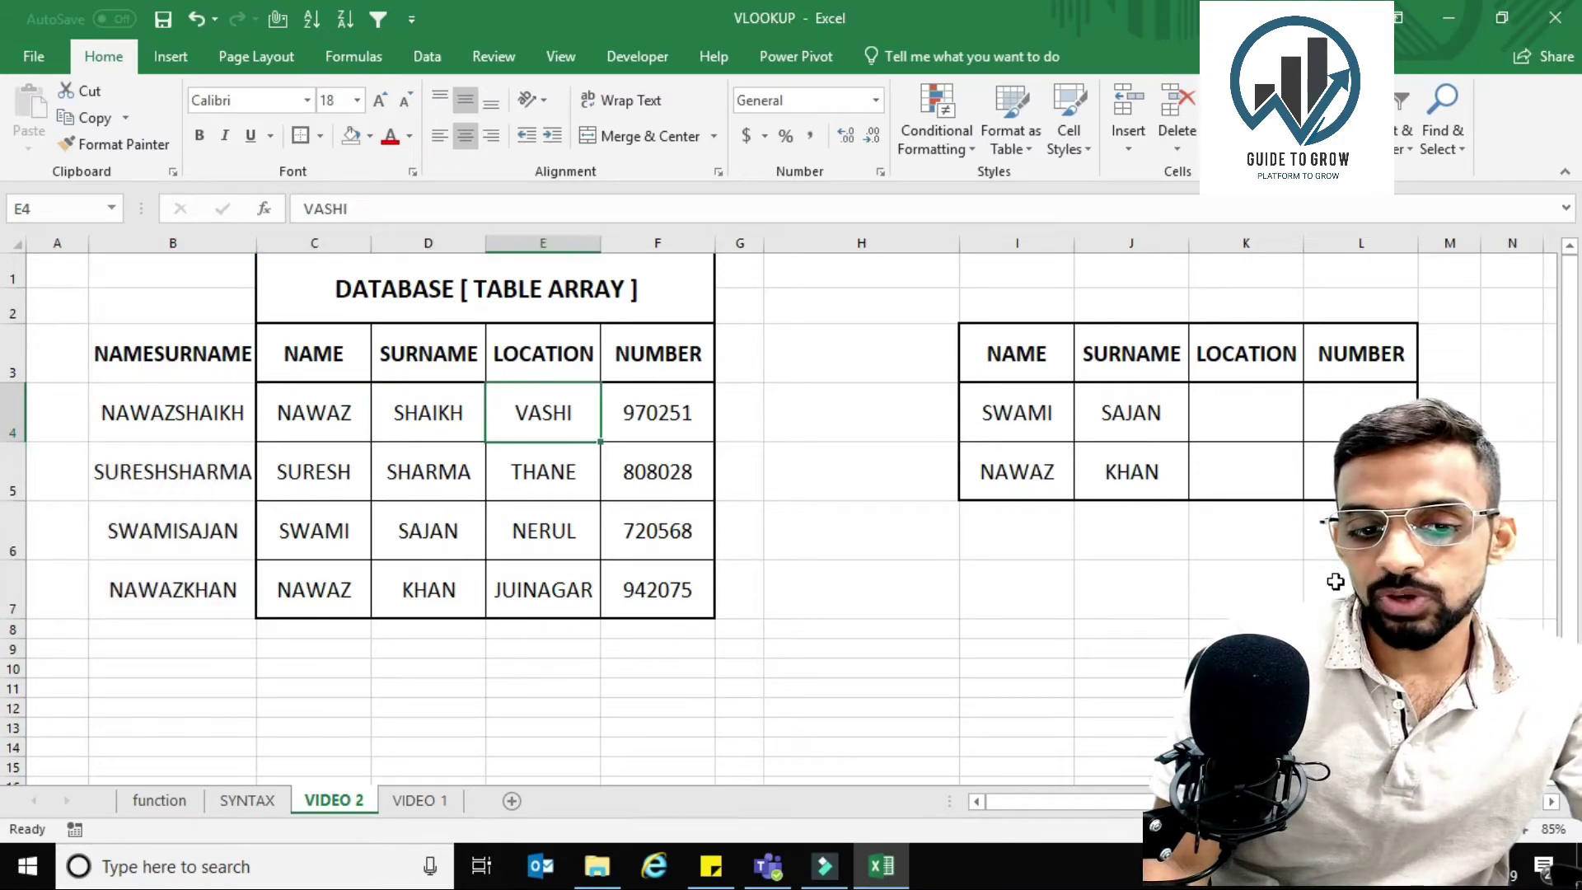
pyautogui.press('Right')
pyautogui.press('Right')
pyautogui.press('Right')
pyautogui.press('Up')
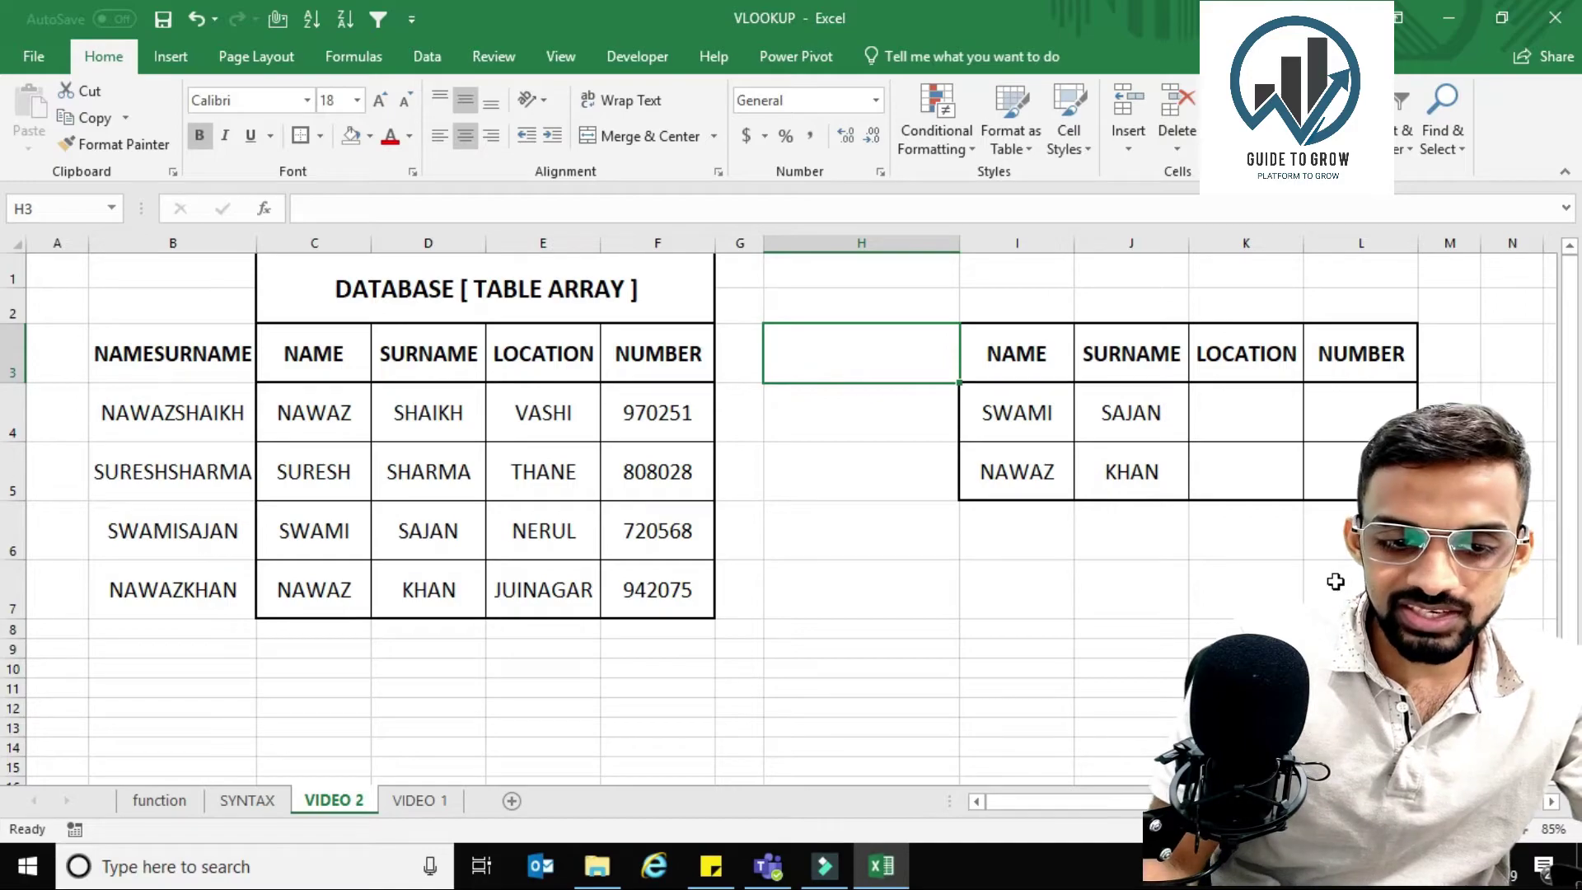
pyautogui.press('Left')
pyautogui.press('Left')
pyautogui.press('Left')
pyautogui.press('Left')
pyautogui.press('Left')
pyautogui.press('Left')
# Paste the NAMESURNAME header into H3 as values only.
pyautogui.hotkey('ctrl', 'c')
pyautogui.press('Right')
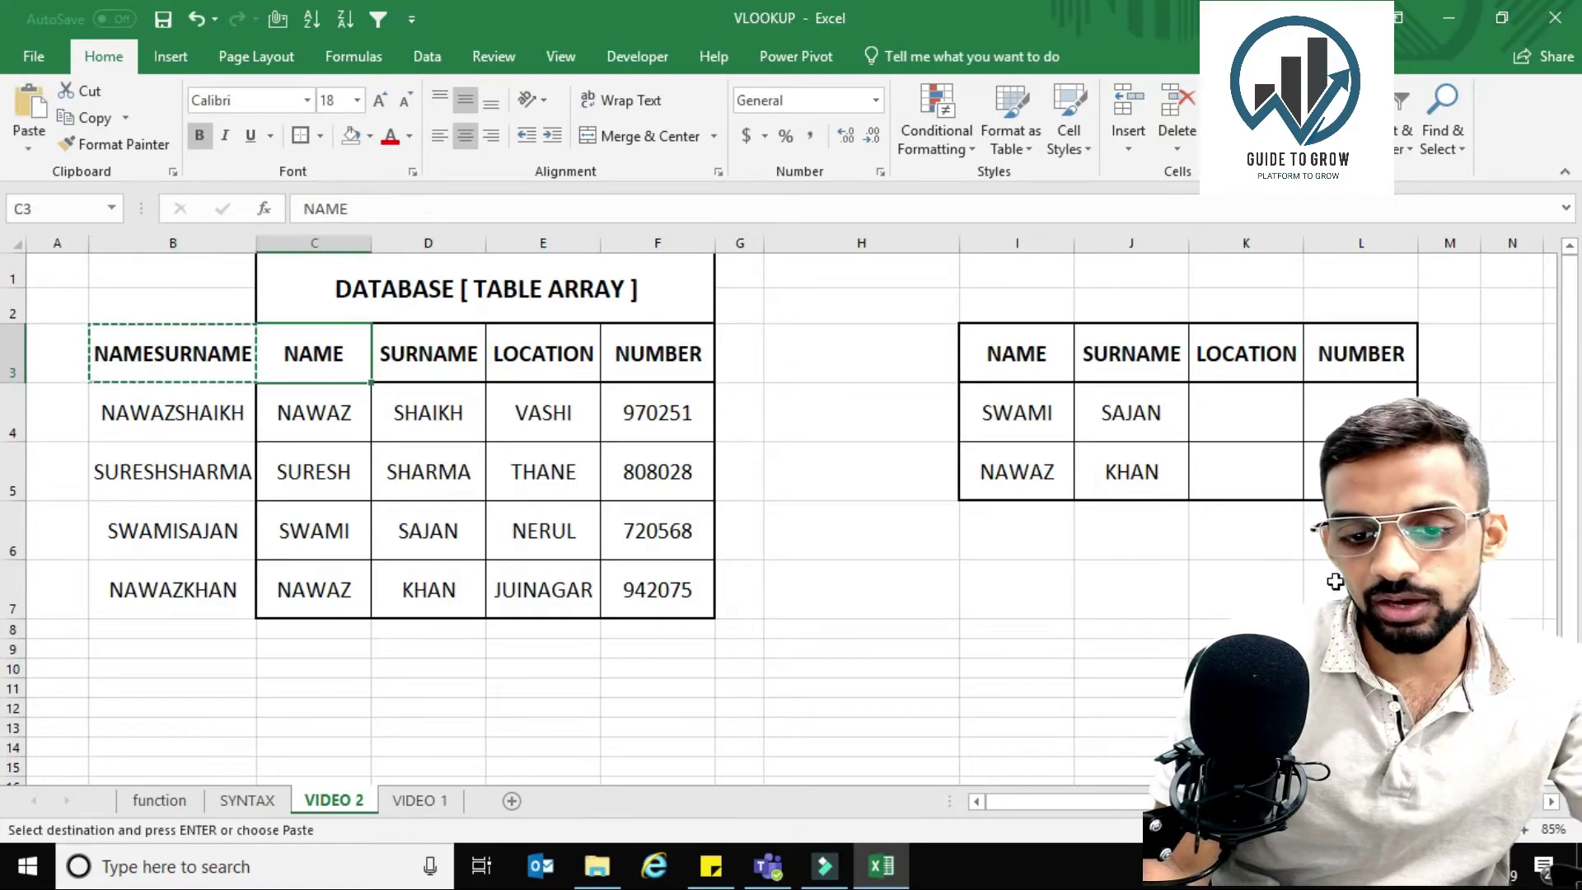
pyautogui.press('Right')
pyautogui.press('Right')
pyautogui.press('Right')
pyautogui.press('Right')
pyautogui.press('Right')
pyautogui.hotkey('alt', 'e')
pyautogui.press('s')
pyautogui.press('v')
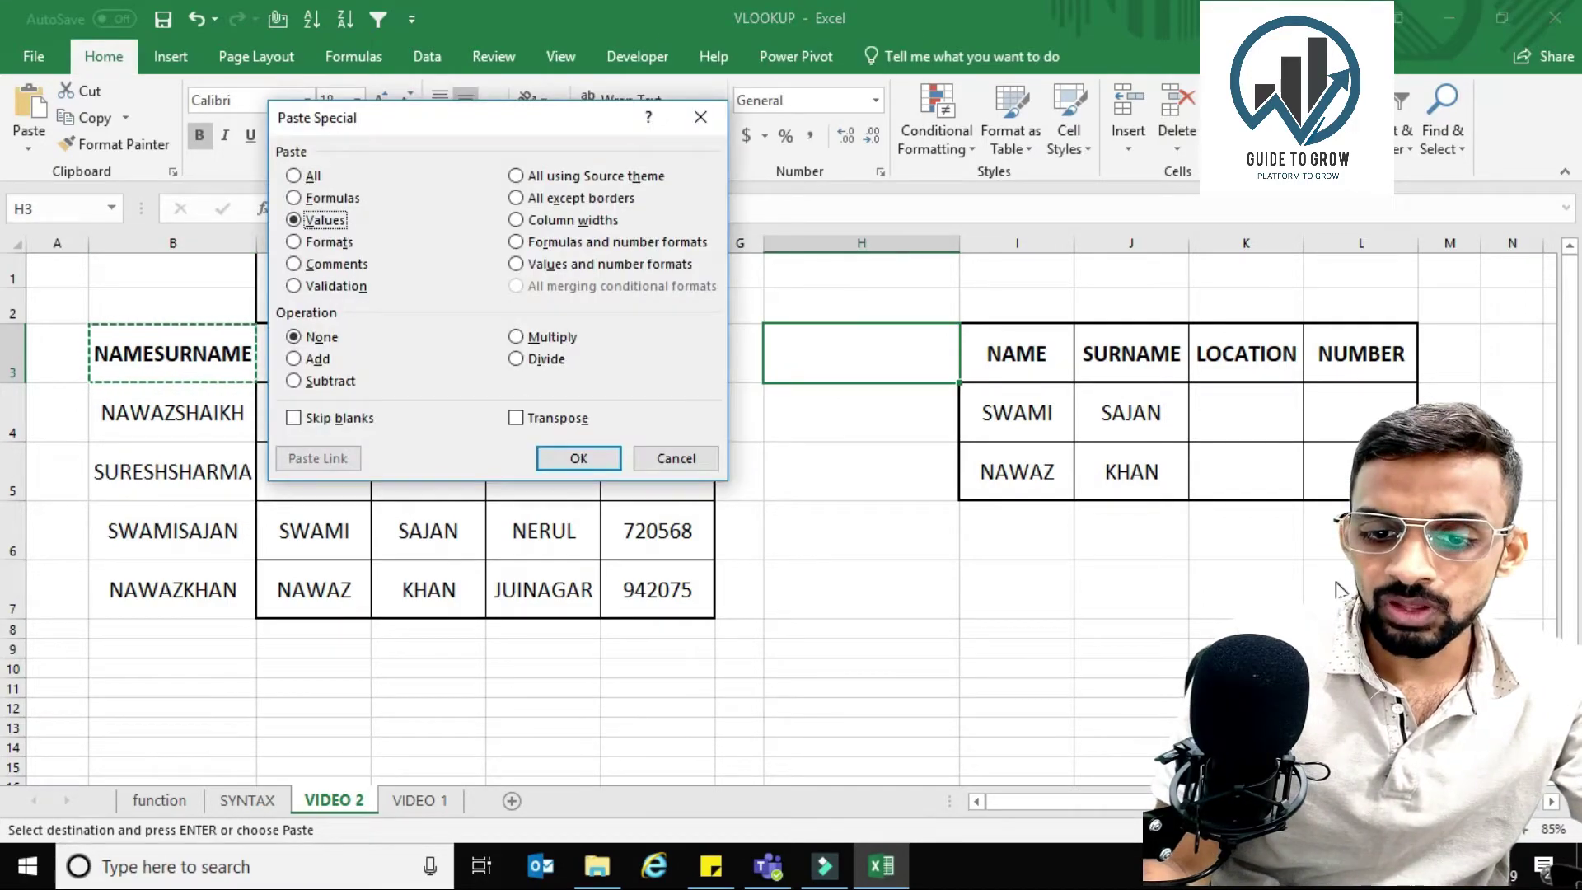
pyautogui.press('Return')
pyautogui.press('Down')
pyautogui.write('=')
pyautogui.press('Right')
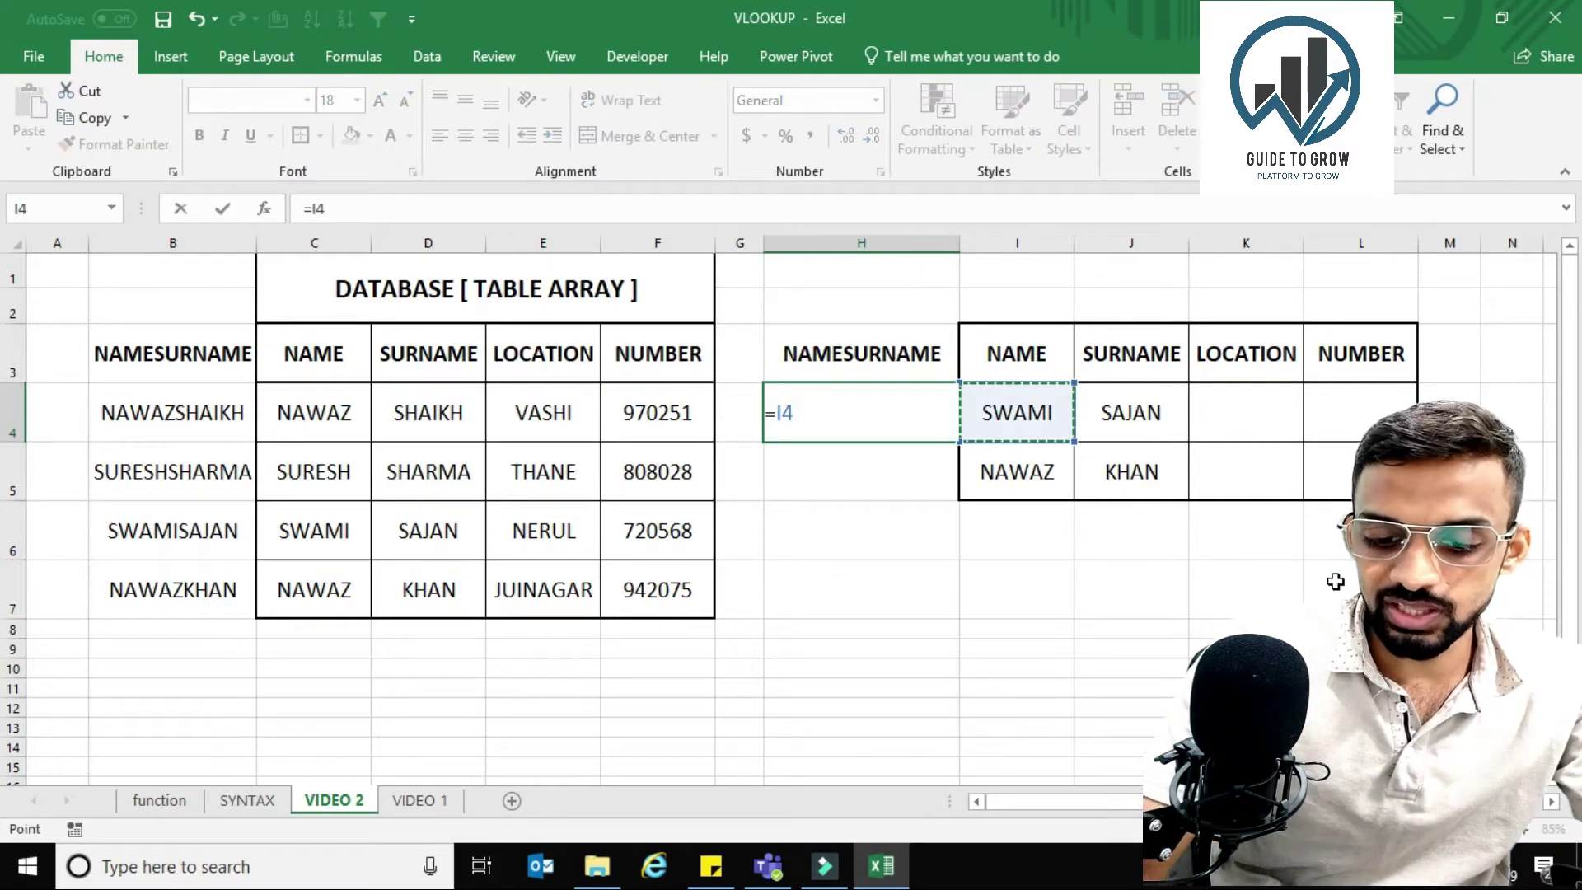
pyautogui.write('&')
pyautogui.press('Right')
pyautogui.press('Right')
pyautogui.press('Return')
pyautogui.press('Up')
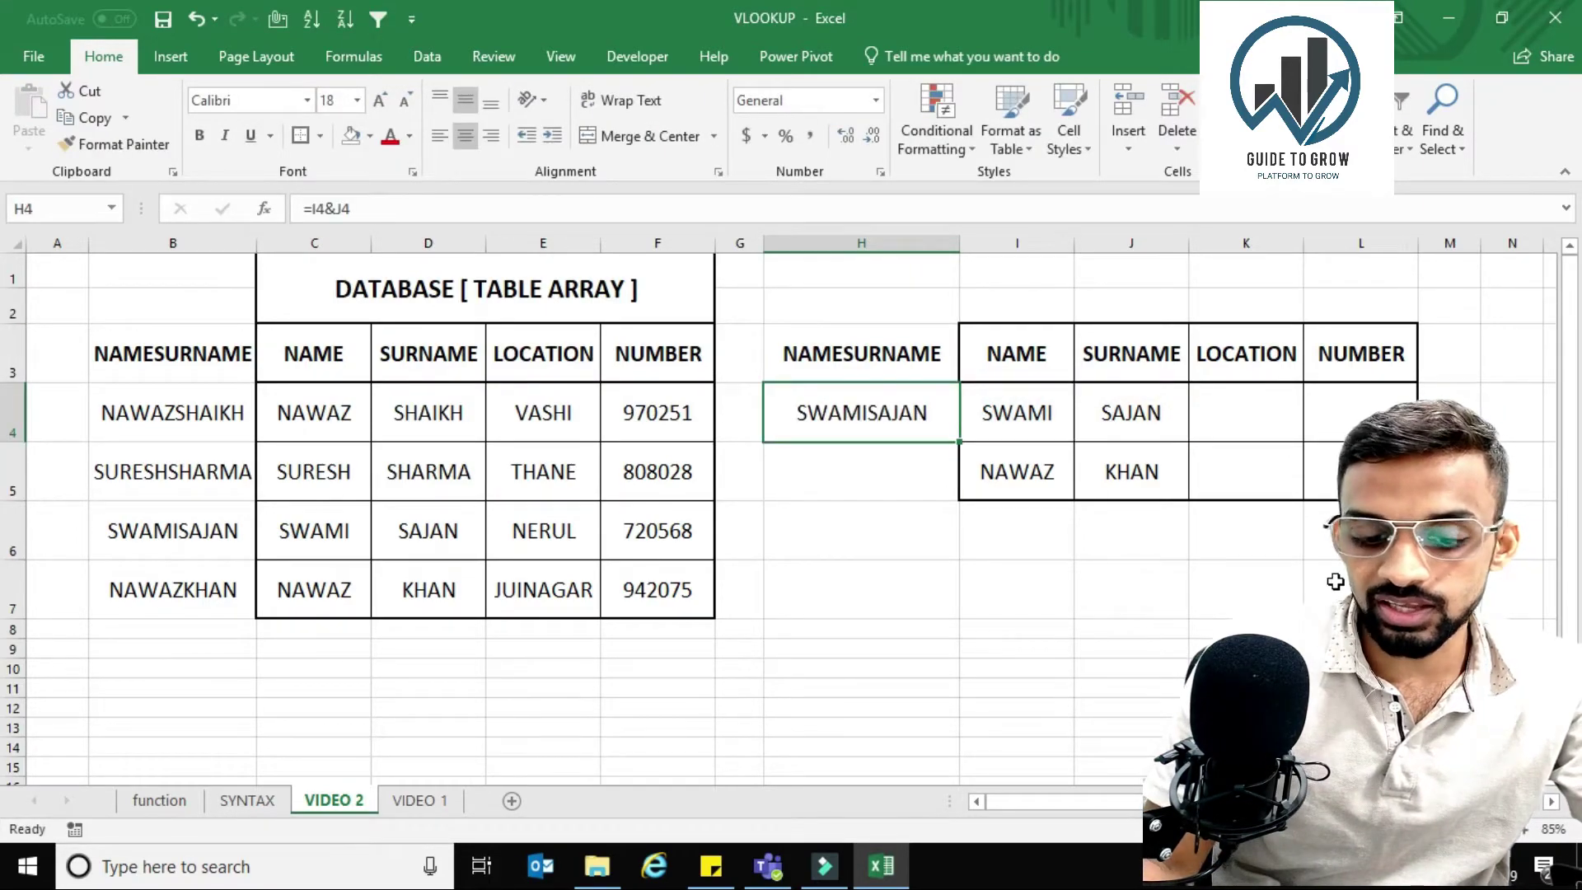
pyautogui.hotkey('shift', 'Down')
pyautogui.hotkey('ctrl', 'd')
pyautogui.press('Down')
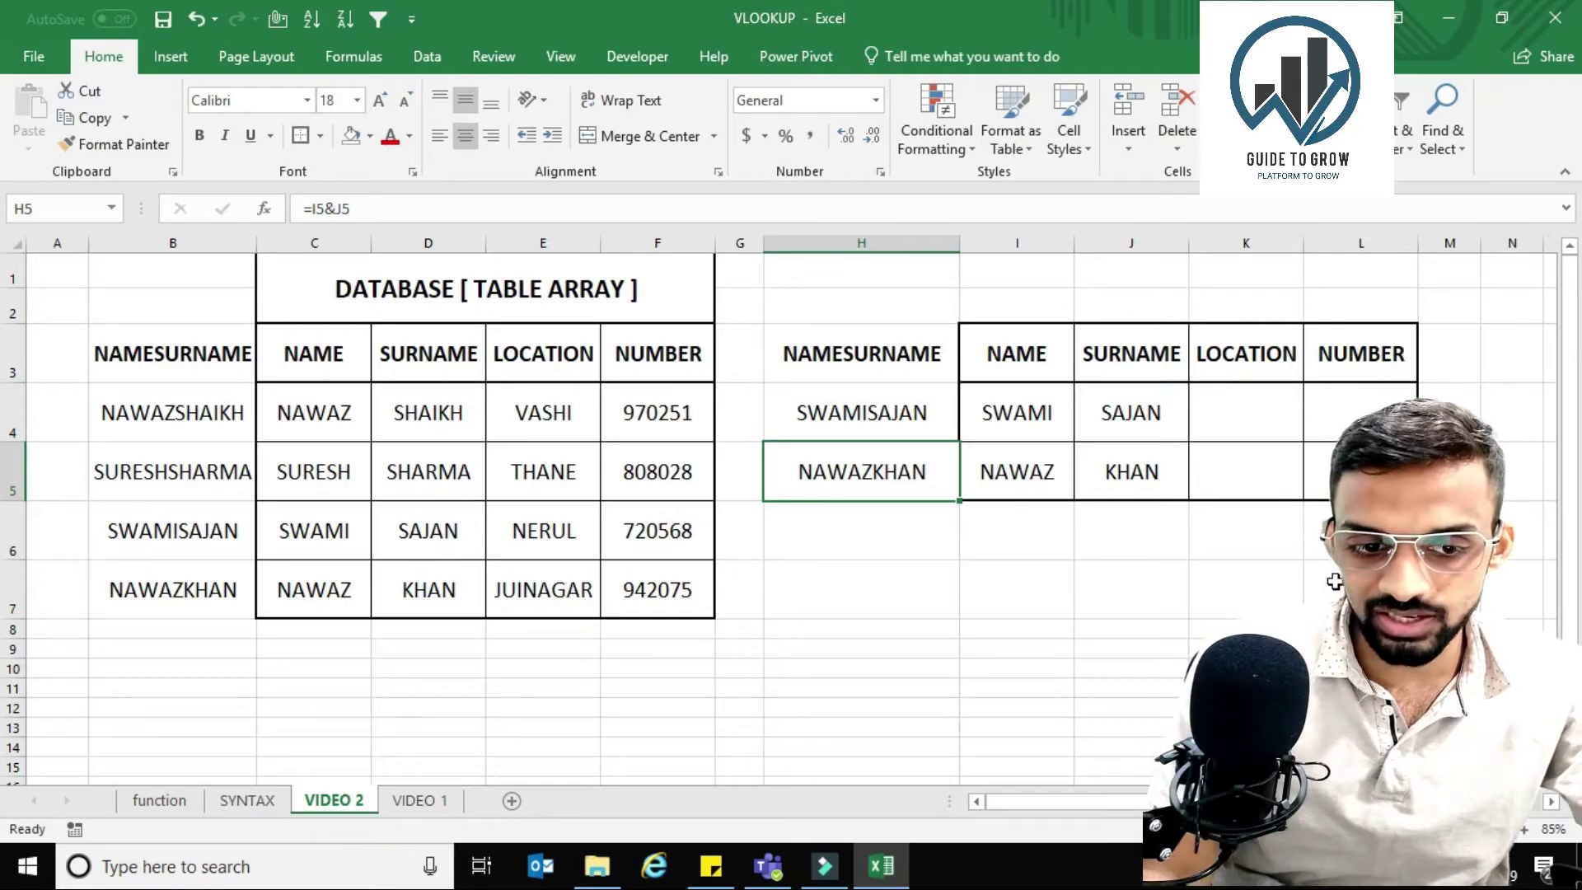
pyautogui.press('Right')
pyautogui.press('Up')
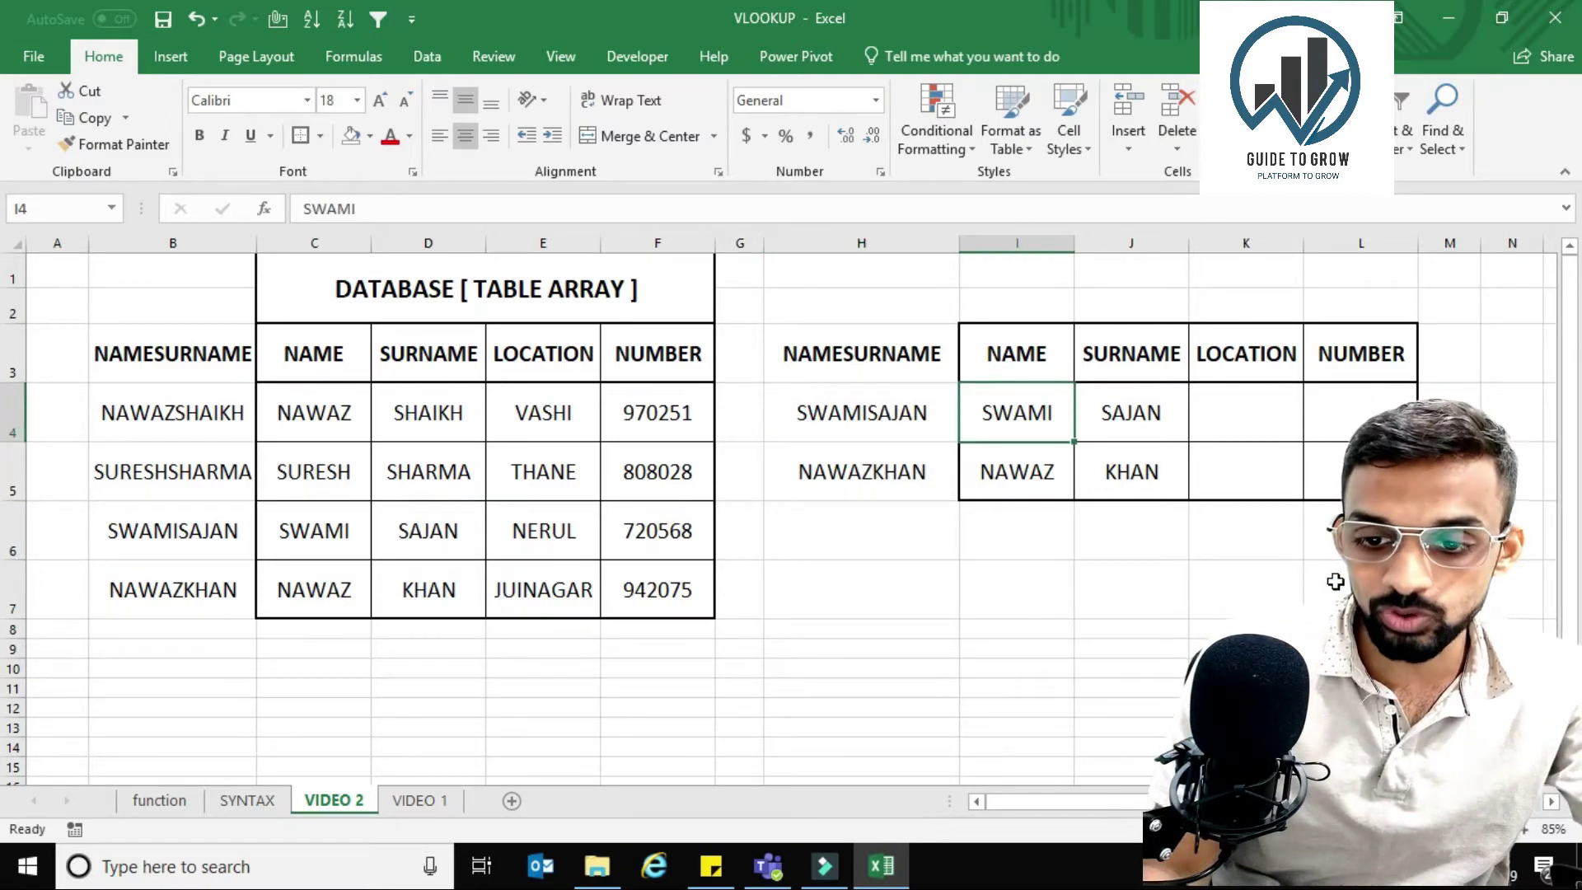
pyautogui.press('Right')
pyautogui.press('Right')
# Enter =VLOOKUP(H4,$B$3:$F$7,4,0) in K4, returning NERUL for SWAMISAJAN.
pyautogui.write('=')
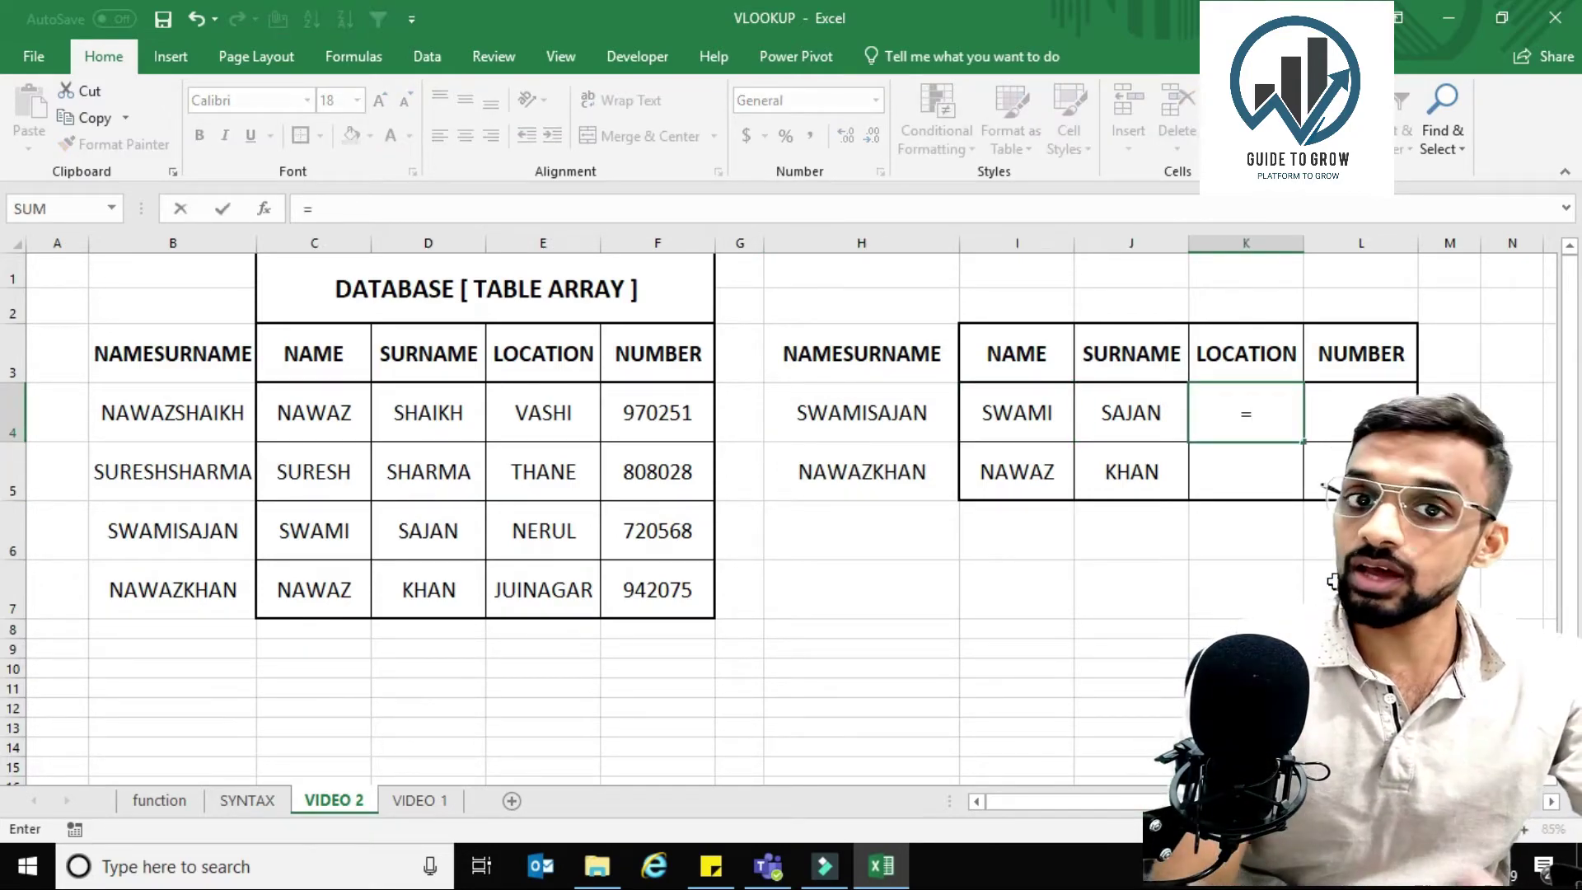
pyautogui.write('CL')
pyautogui.press('Tab')
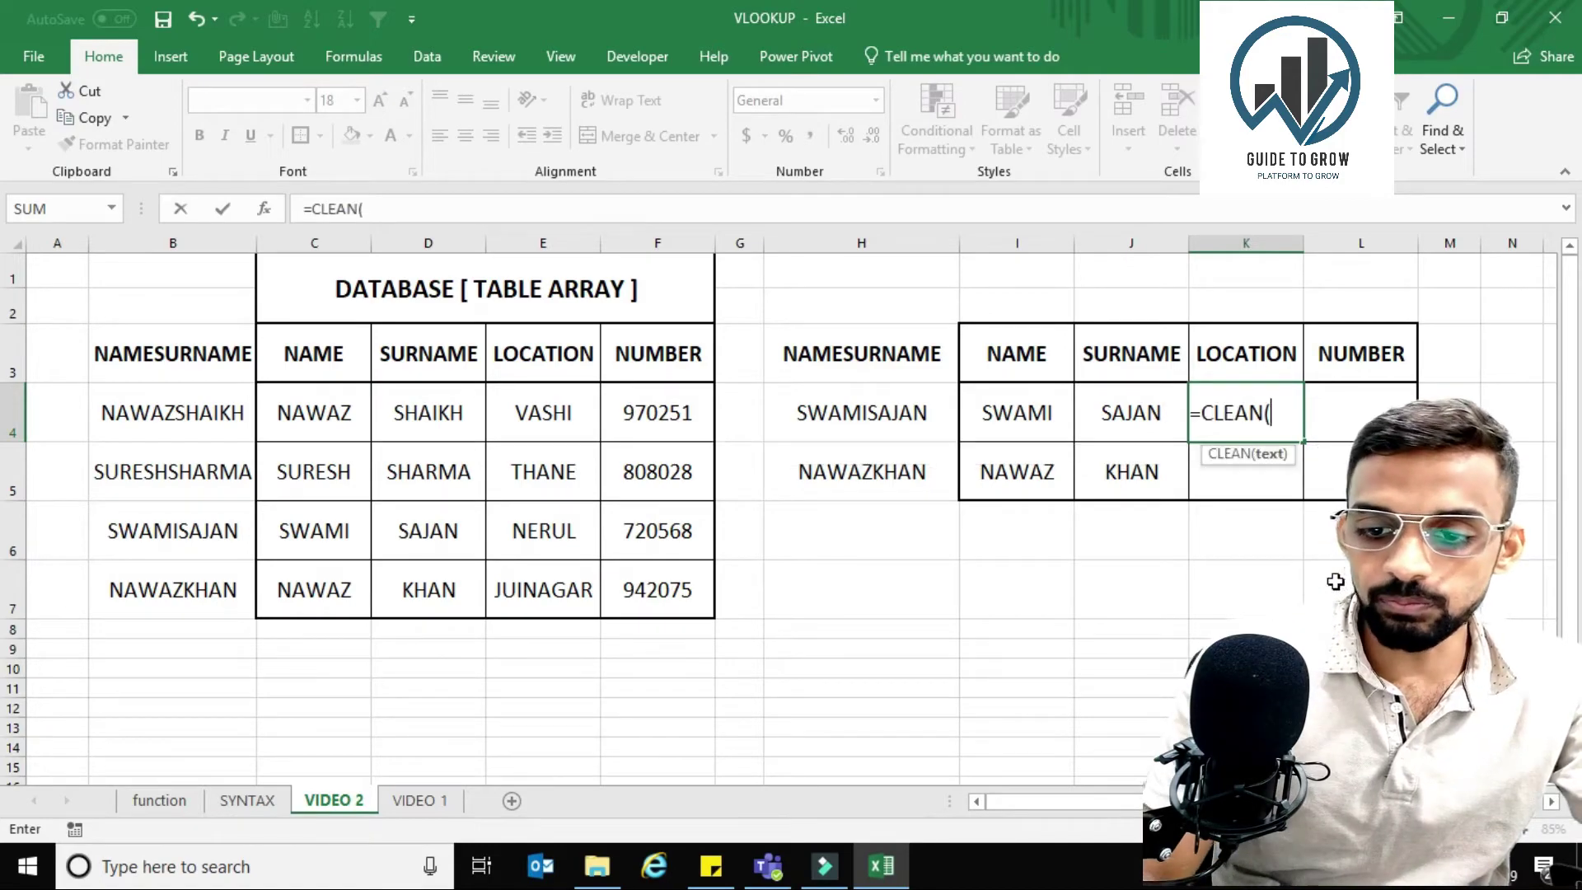
pyautogui.press('Escape')
pyautogui.write('=V')
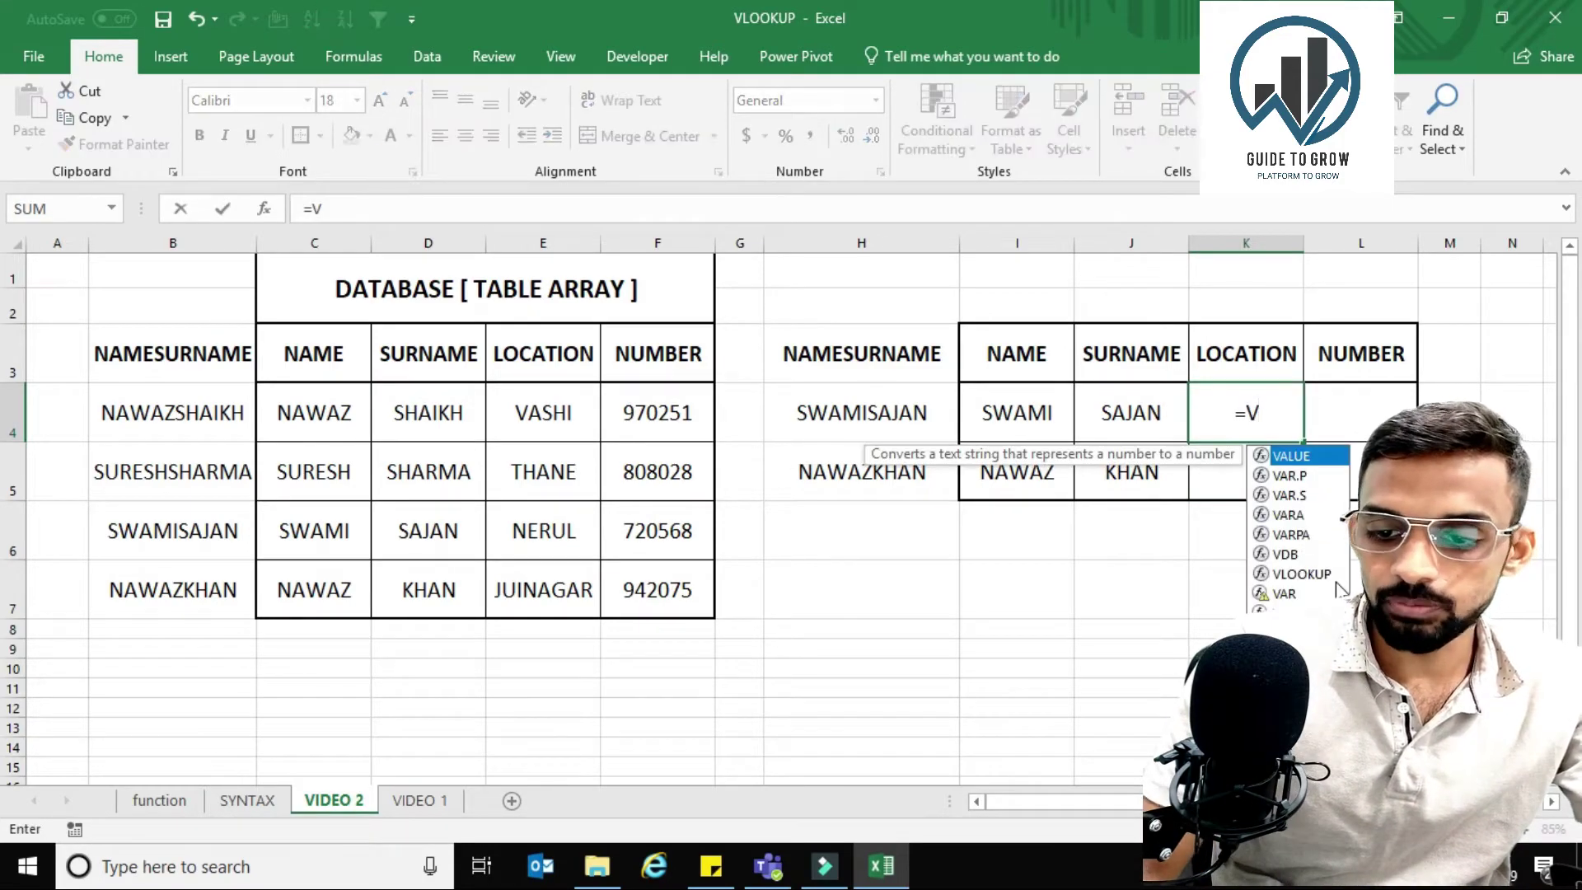
pyautogui.write('L')
pyautogui.press('Tab')
pyautogui.press('Left')
pyautogui.press('Left')
pyautogui.press('Left')
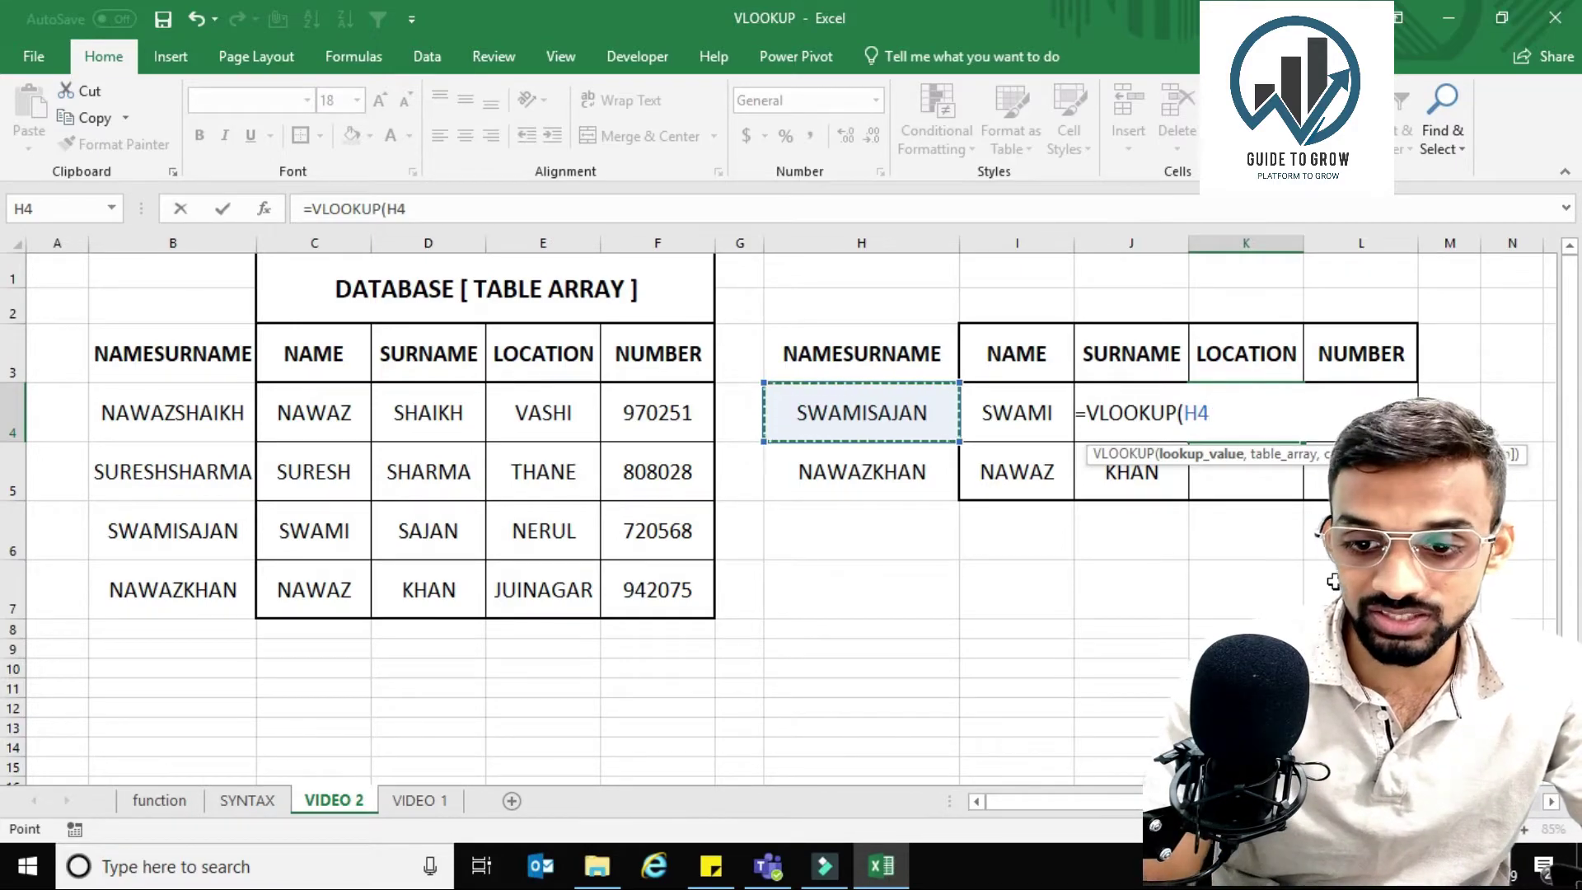
pyautogui.write(',')
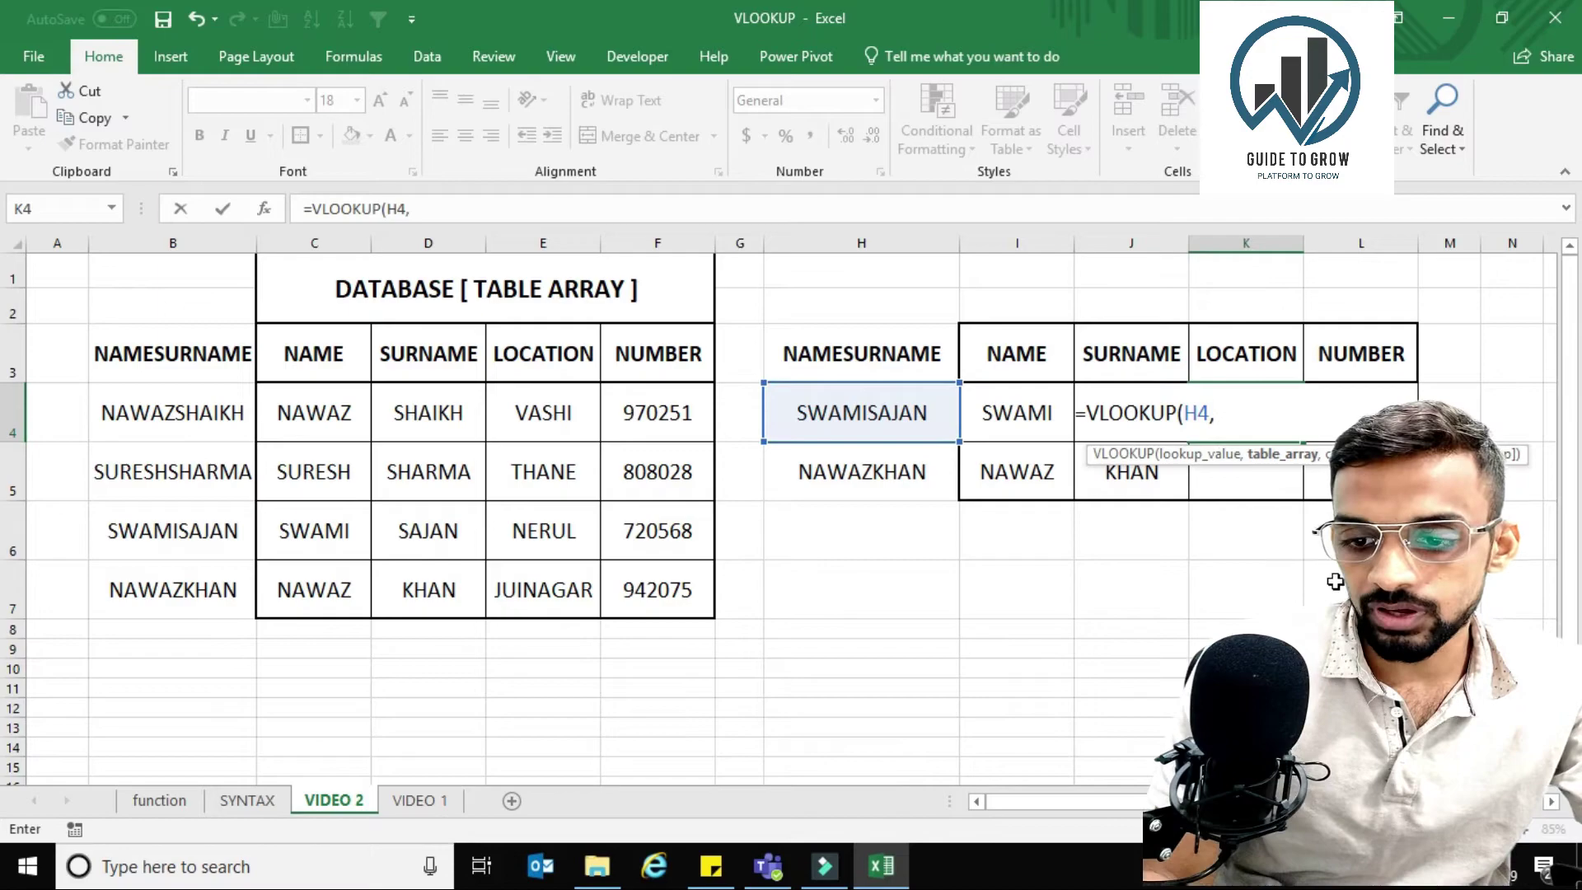
pyautogui.press('Left')
pyautogui.press('Left')
pyautogui.press('Left')
pyautogui.press('Left')
pyautogui.press('Left')
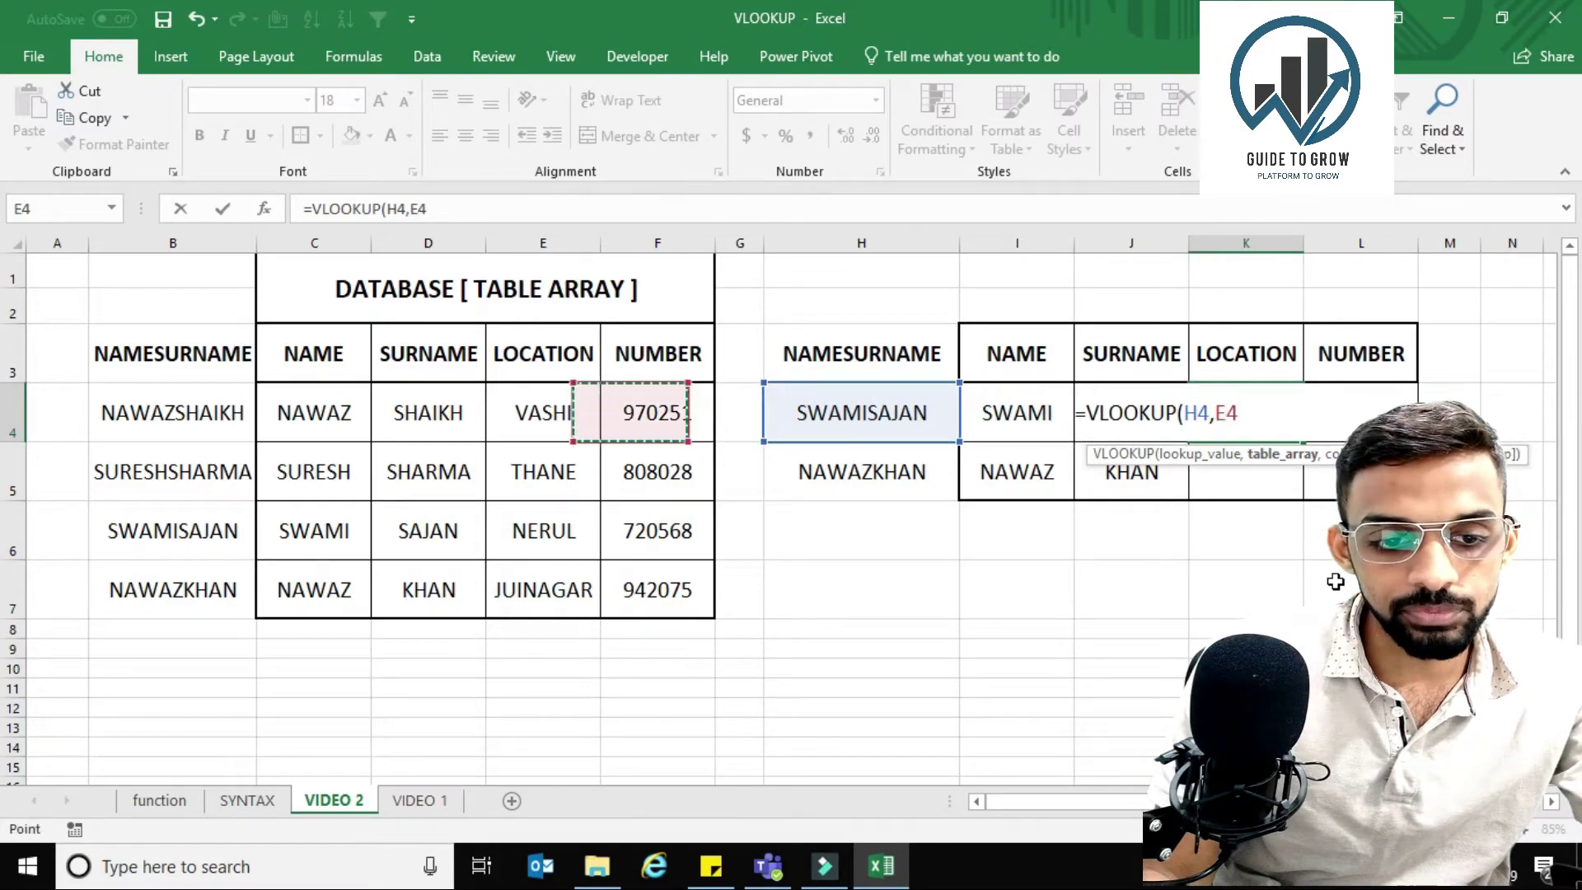
pyautogui.press('Left')
pyautogui.press('Left')
pyautogui.press('Left')
pyautogui.press('Left')
pyautogui.press('Up')
pyautogui.hotkey('ctrl', 'shift', 'Right')
pyautogui.hotkey('ctrl', 'shift', 'Down')
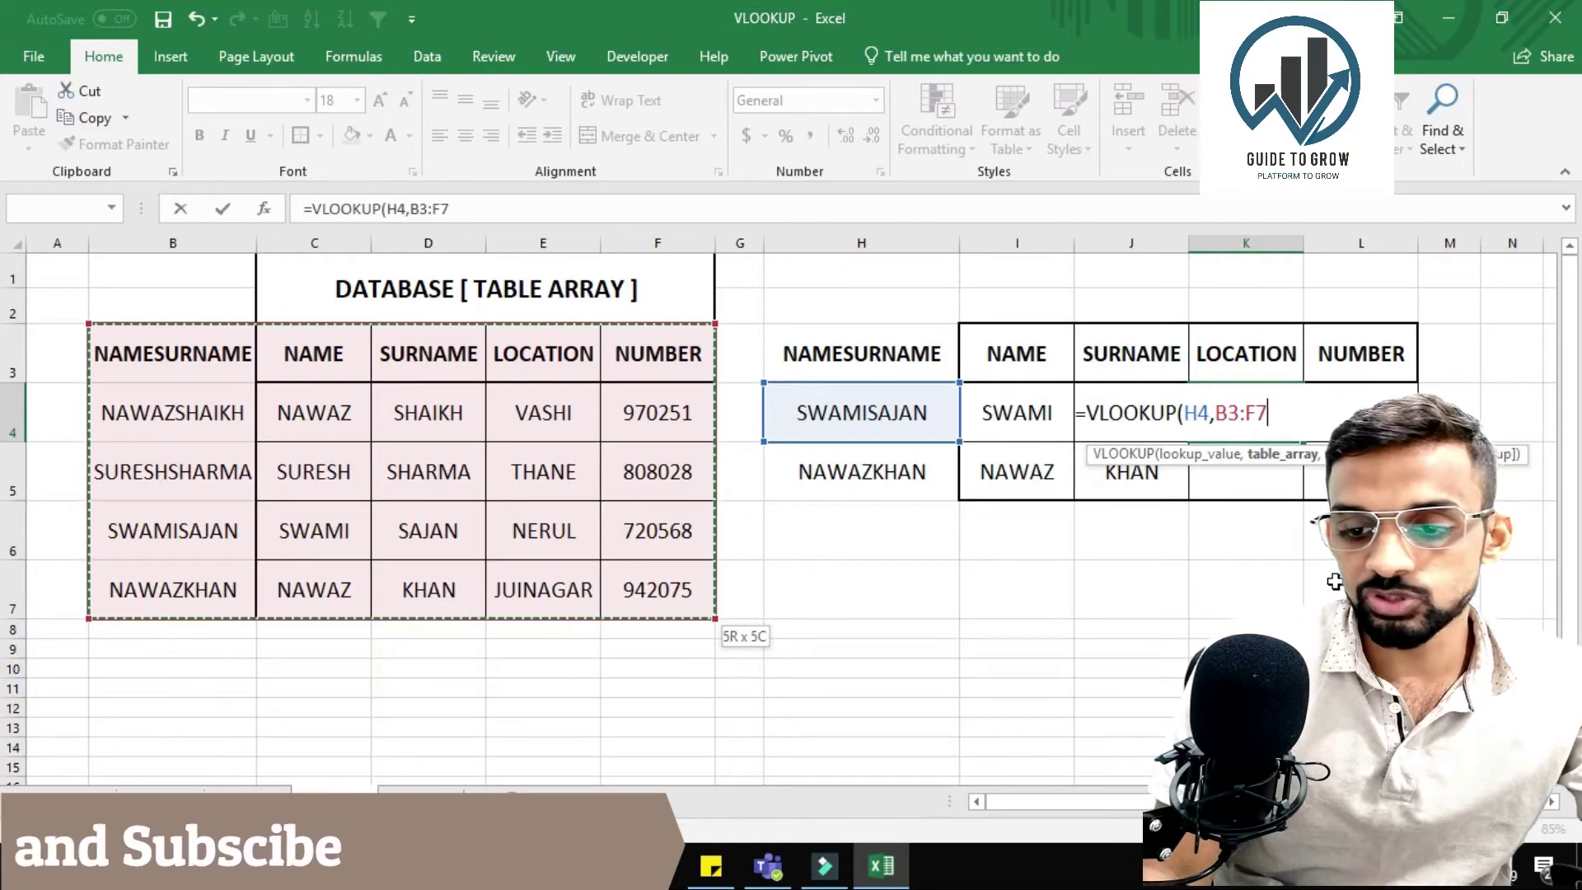
pyautogui.press('F4')
pyautogui.write(',')
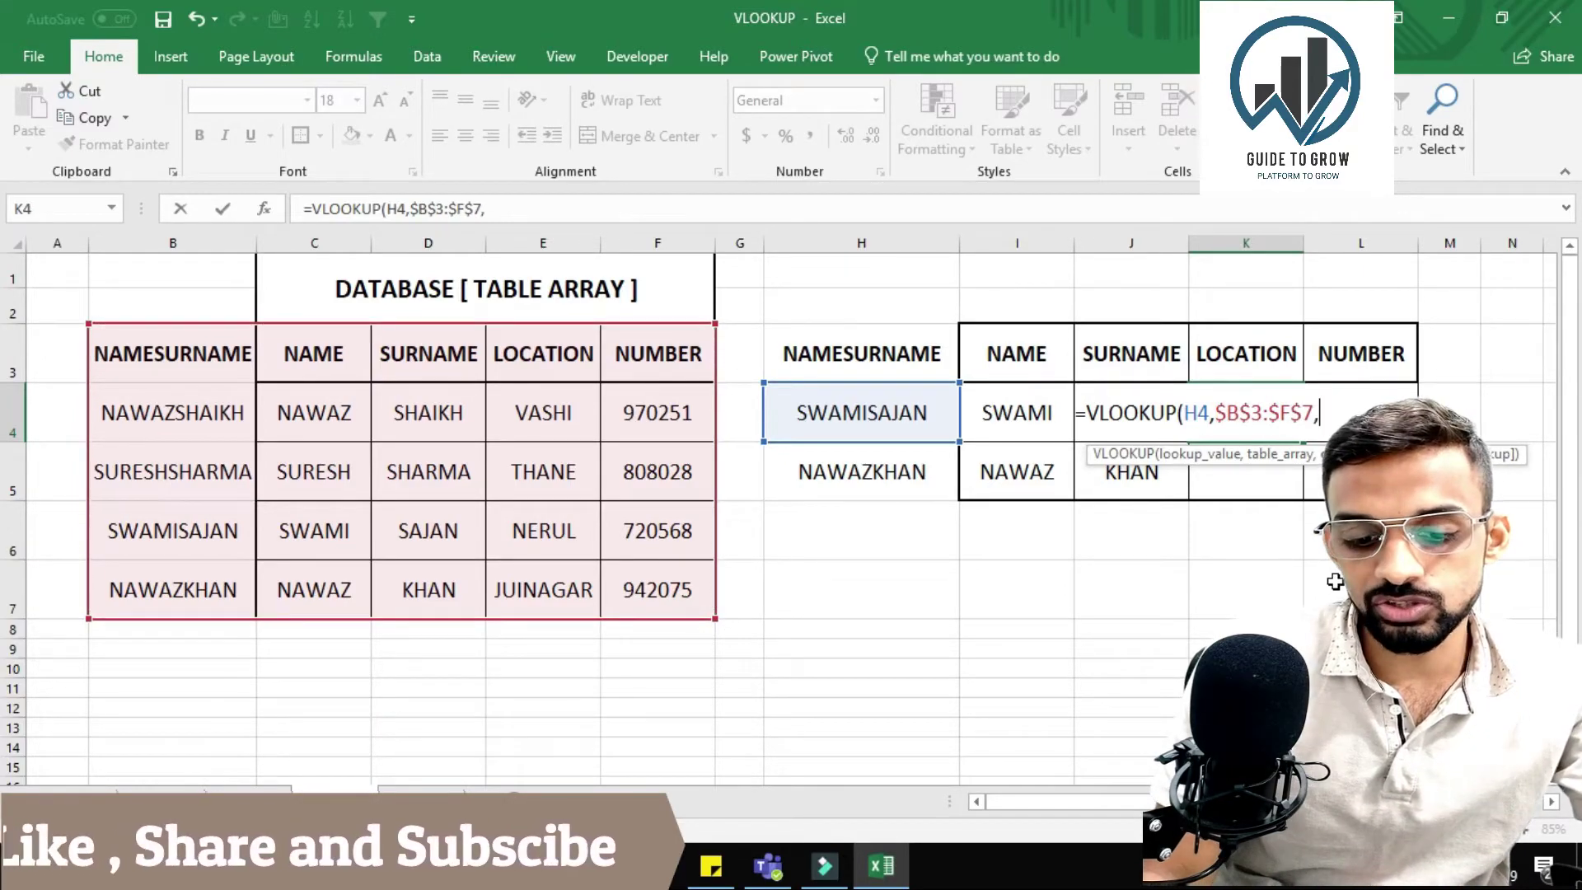
pyautogui.write('4')
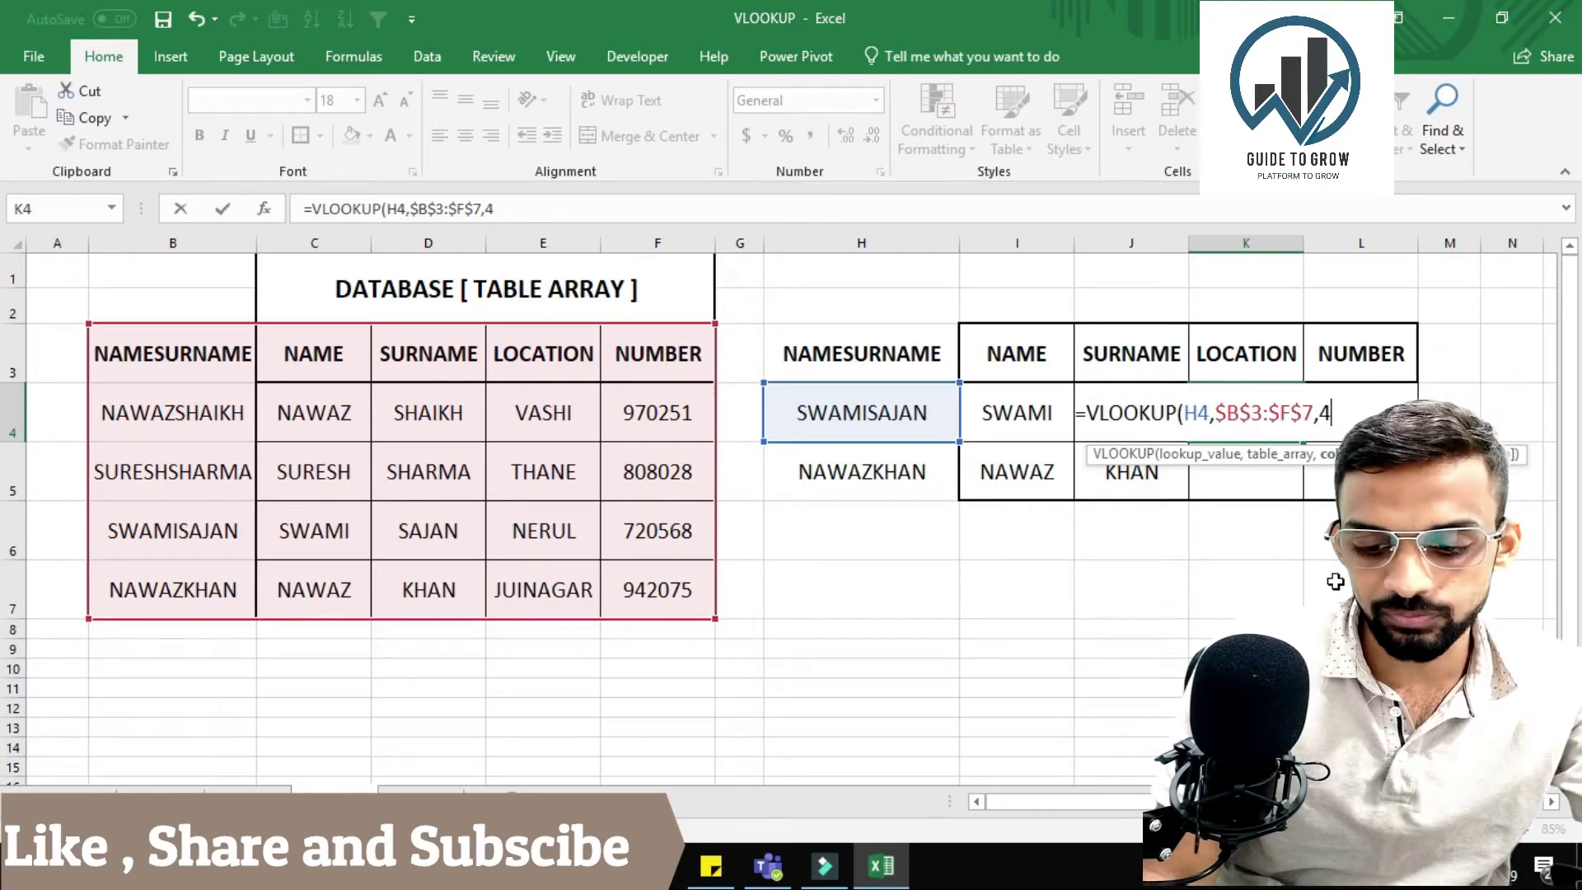
pyautogui.write(',0')
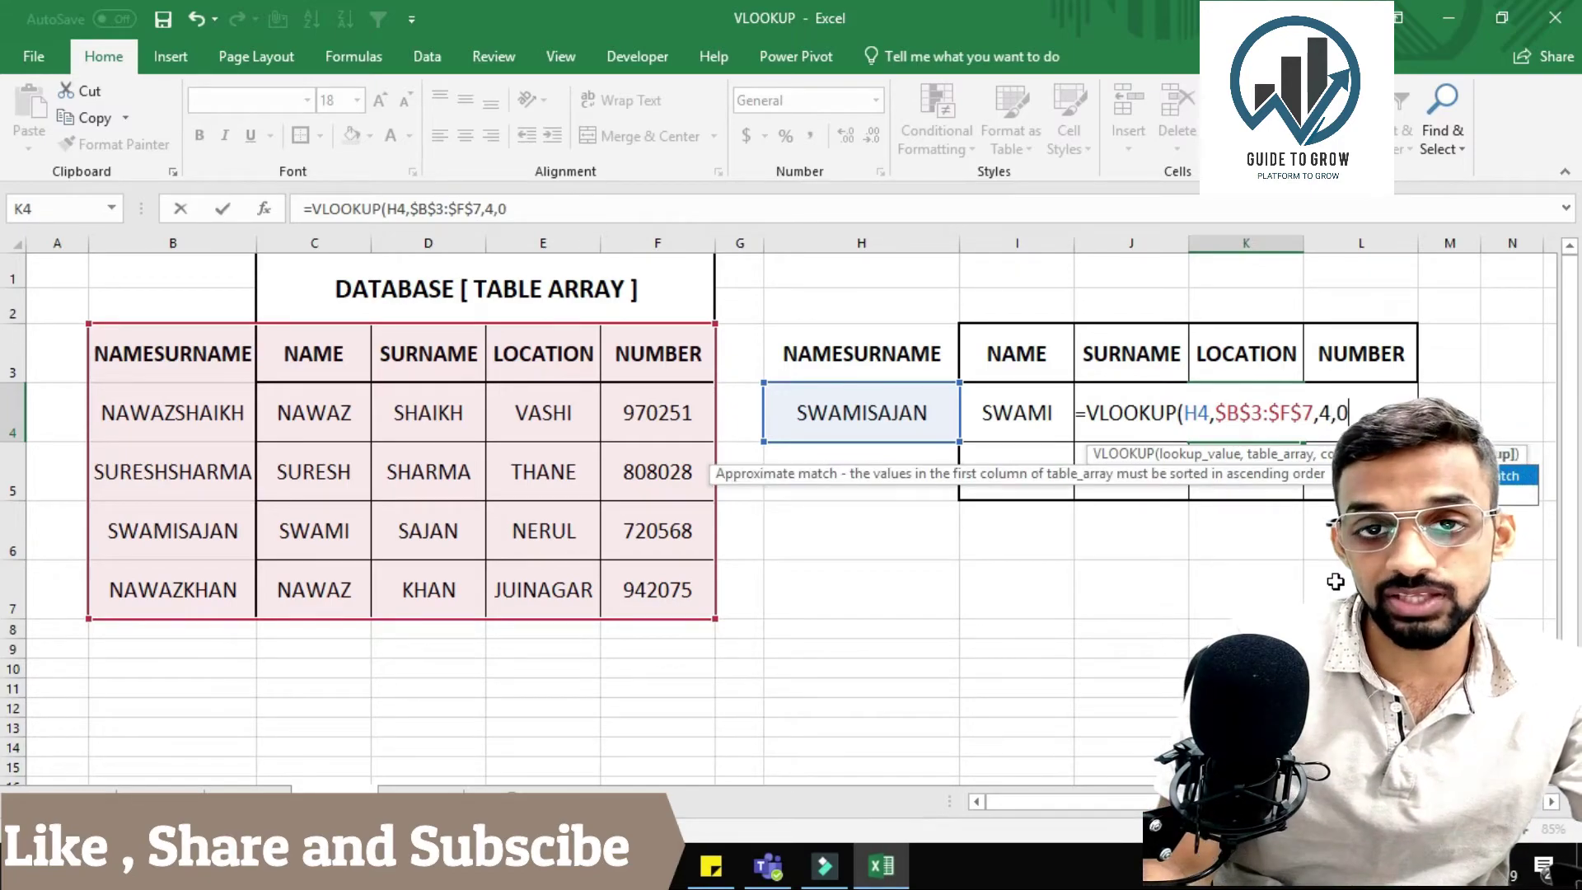
pyautogui.write(')')
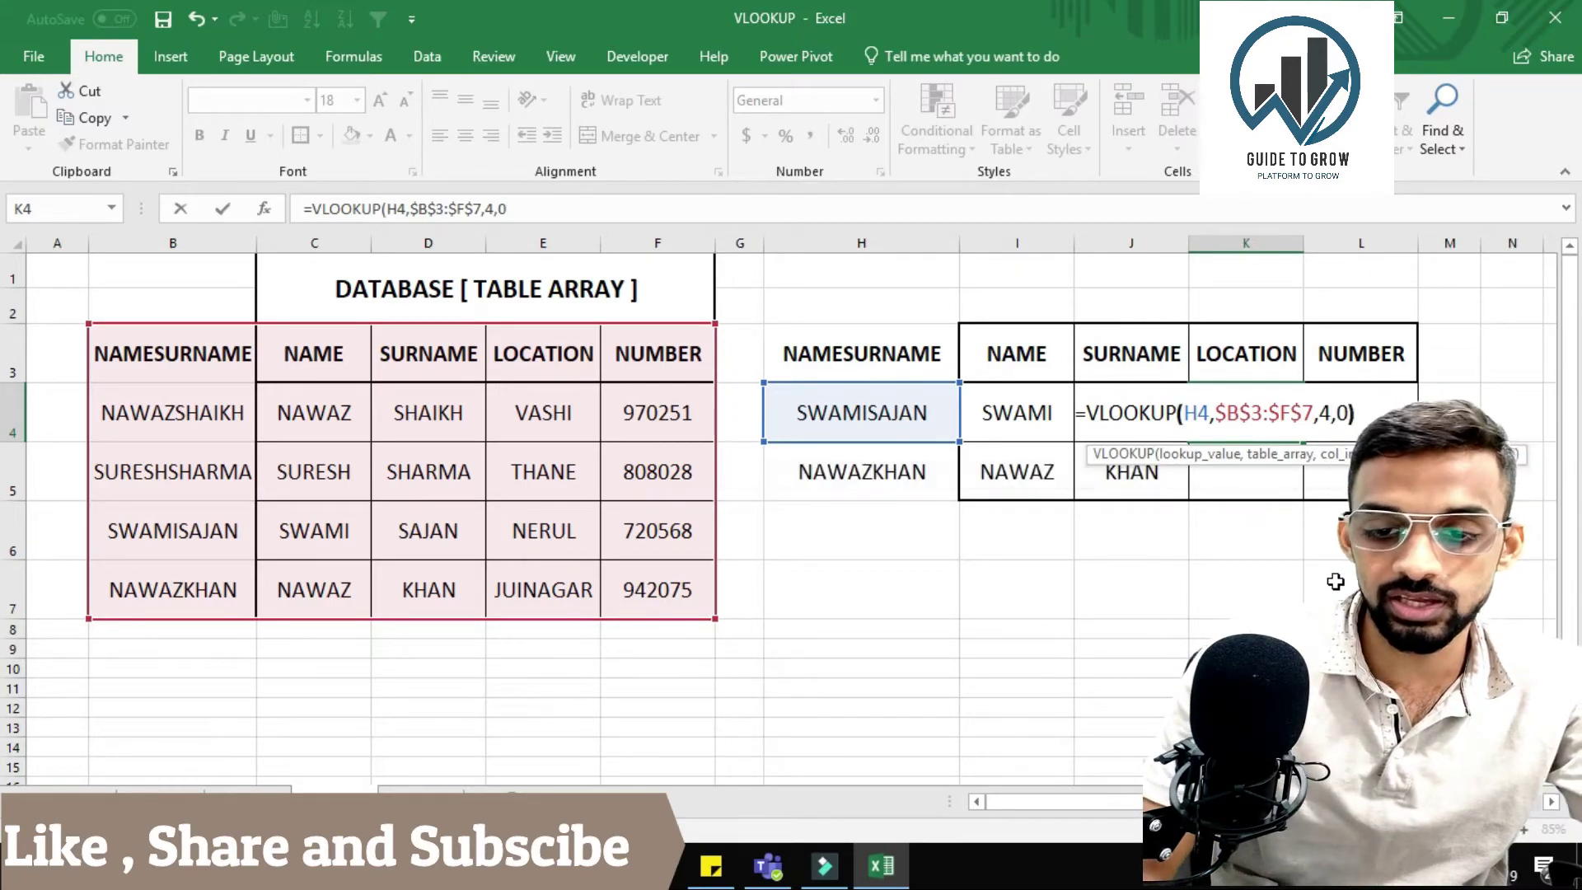
pyautogui.press('Return')
pyautogui.press('Up')
pyautogui.hotkey('ctrl', 'c')
pyautogui.press('Down')
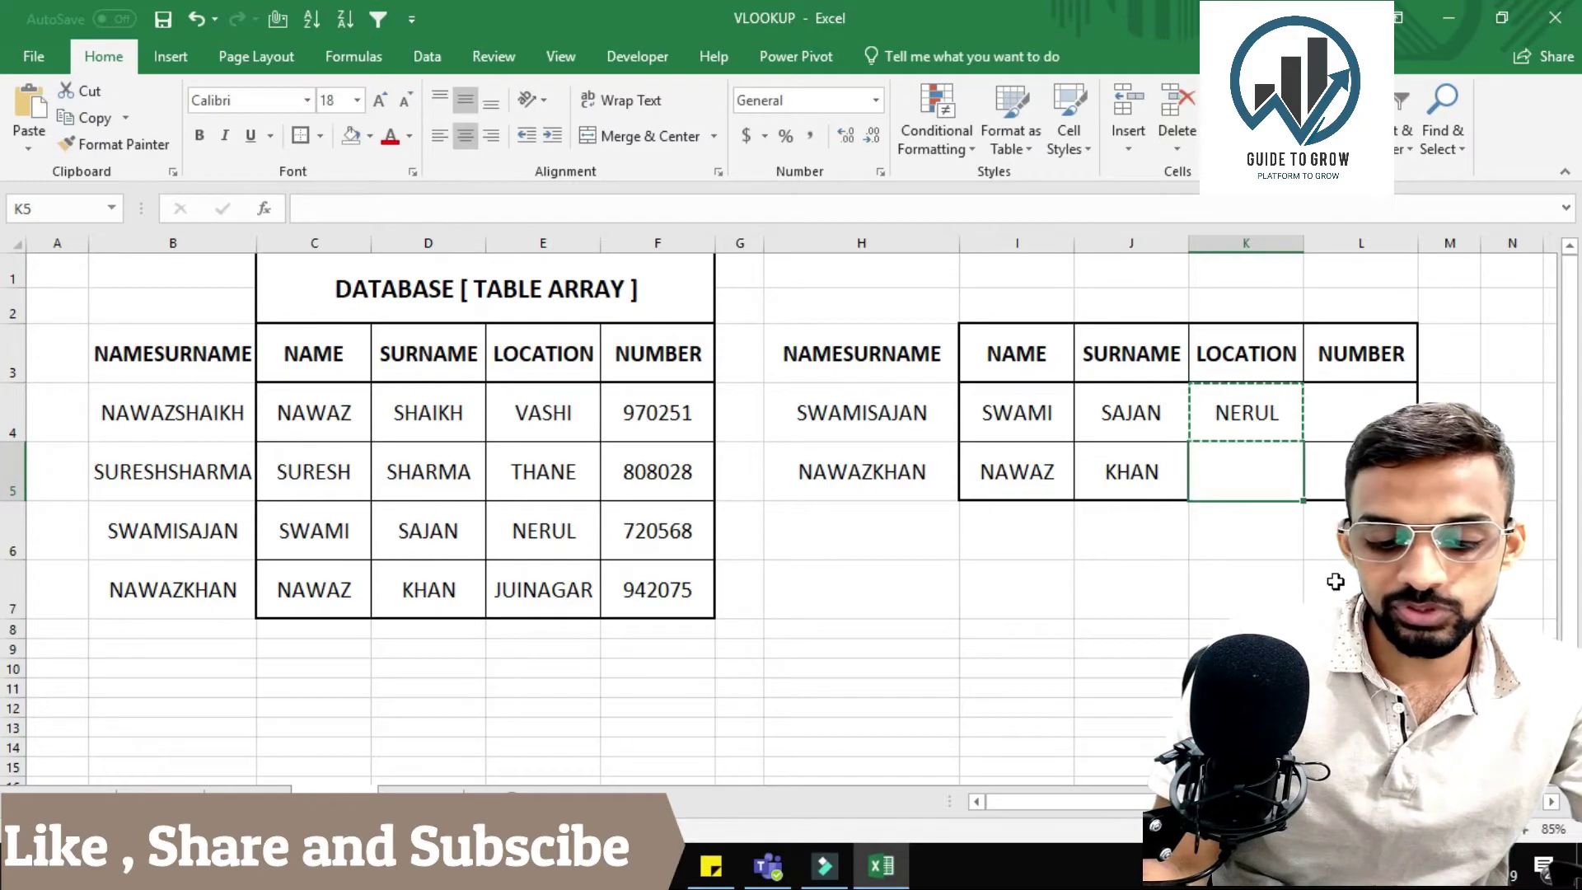
pyautogui.hotkey('ctrl', 'alt', 'v')
pyautogui.press('Return')
pyautogui.press('Escape')
pyautogui.press('Down')
pyautogui.press('Up')
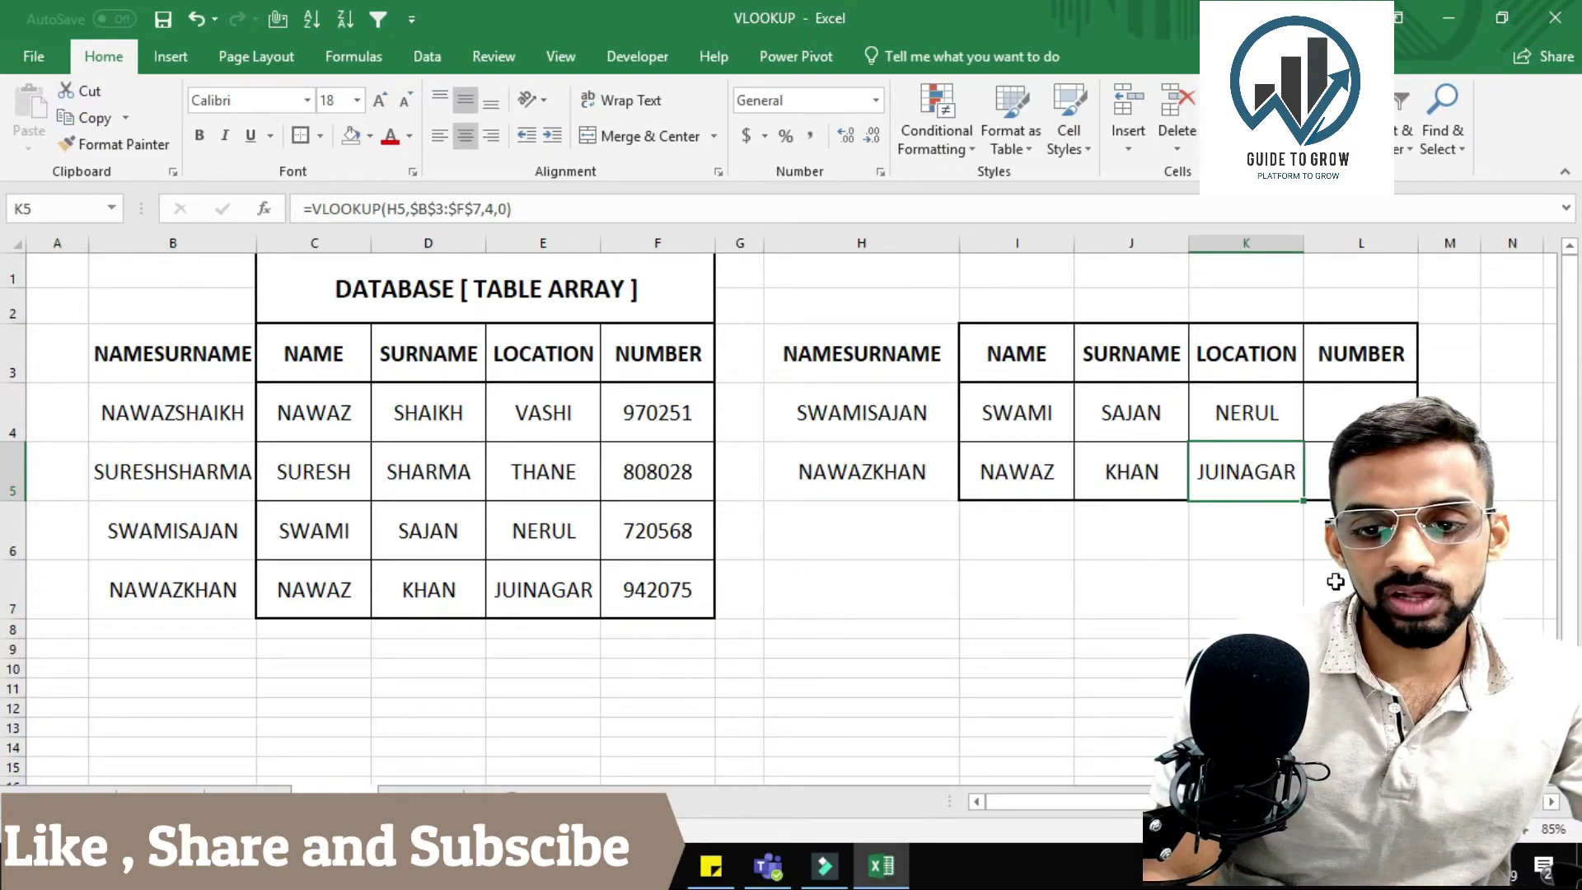
pyautogui.press('Up')
pyautogui.press('Up')
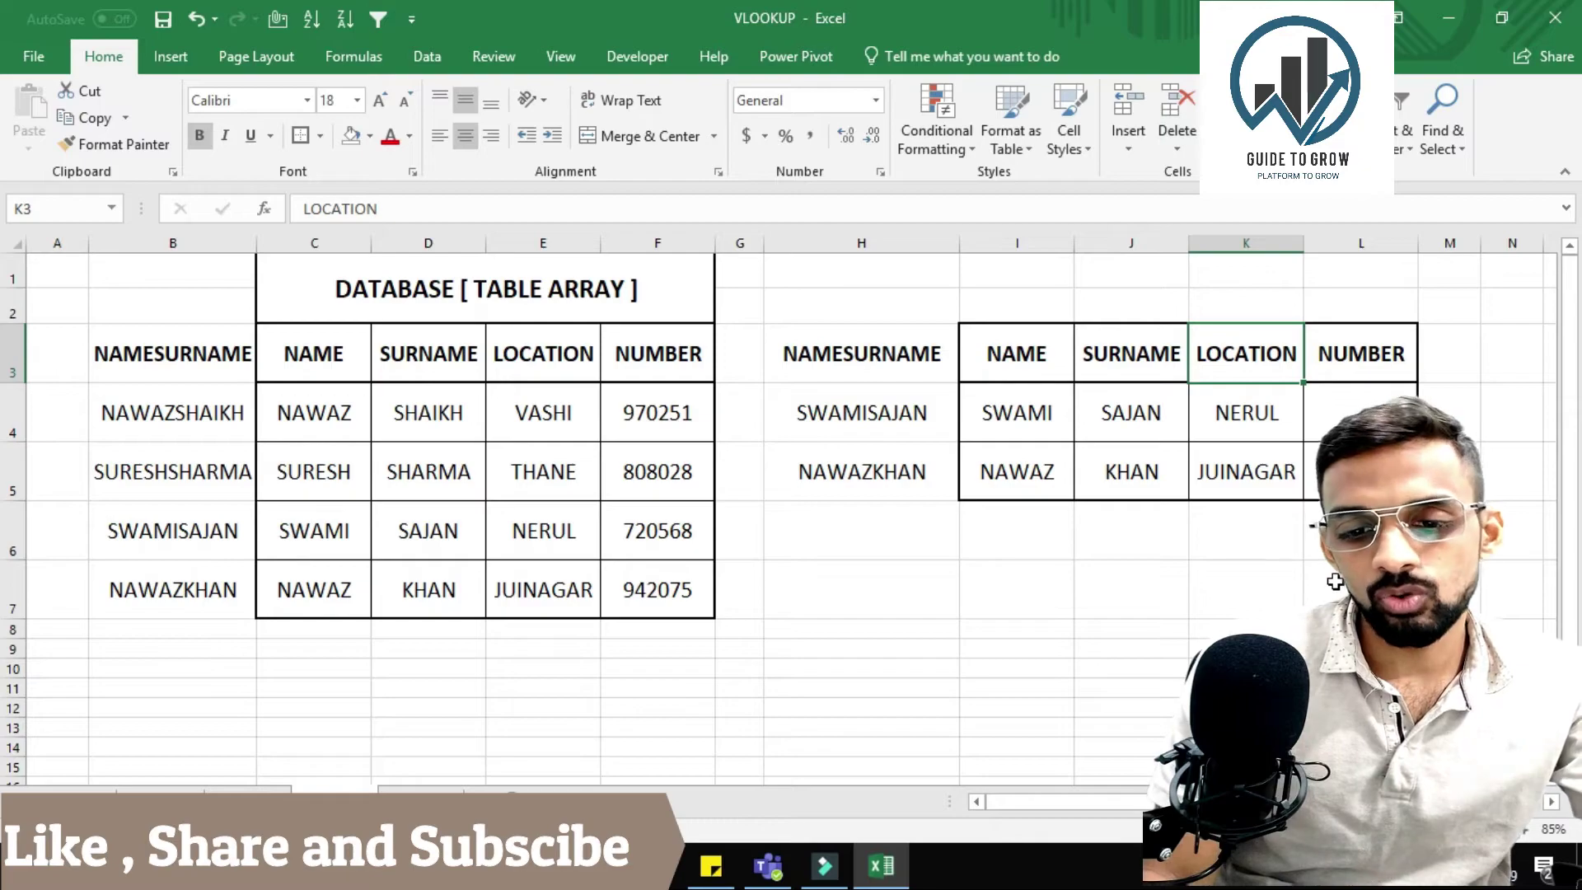
pyautogui.press('Left')
pyautogui.press('Left')
pyautogui.press('Left')
pyautogui.press('Left')
pyautogui.press('Left')
pyautogui.press('Left')
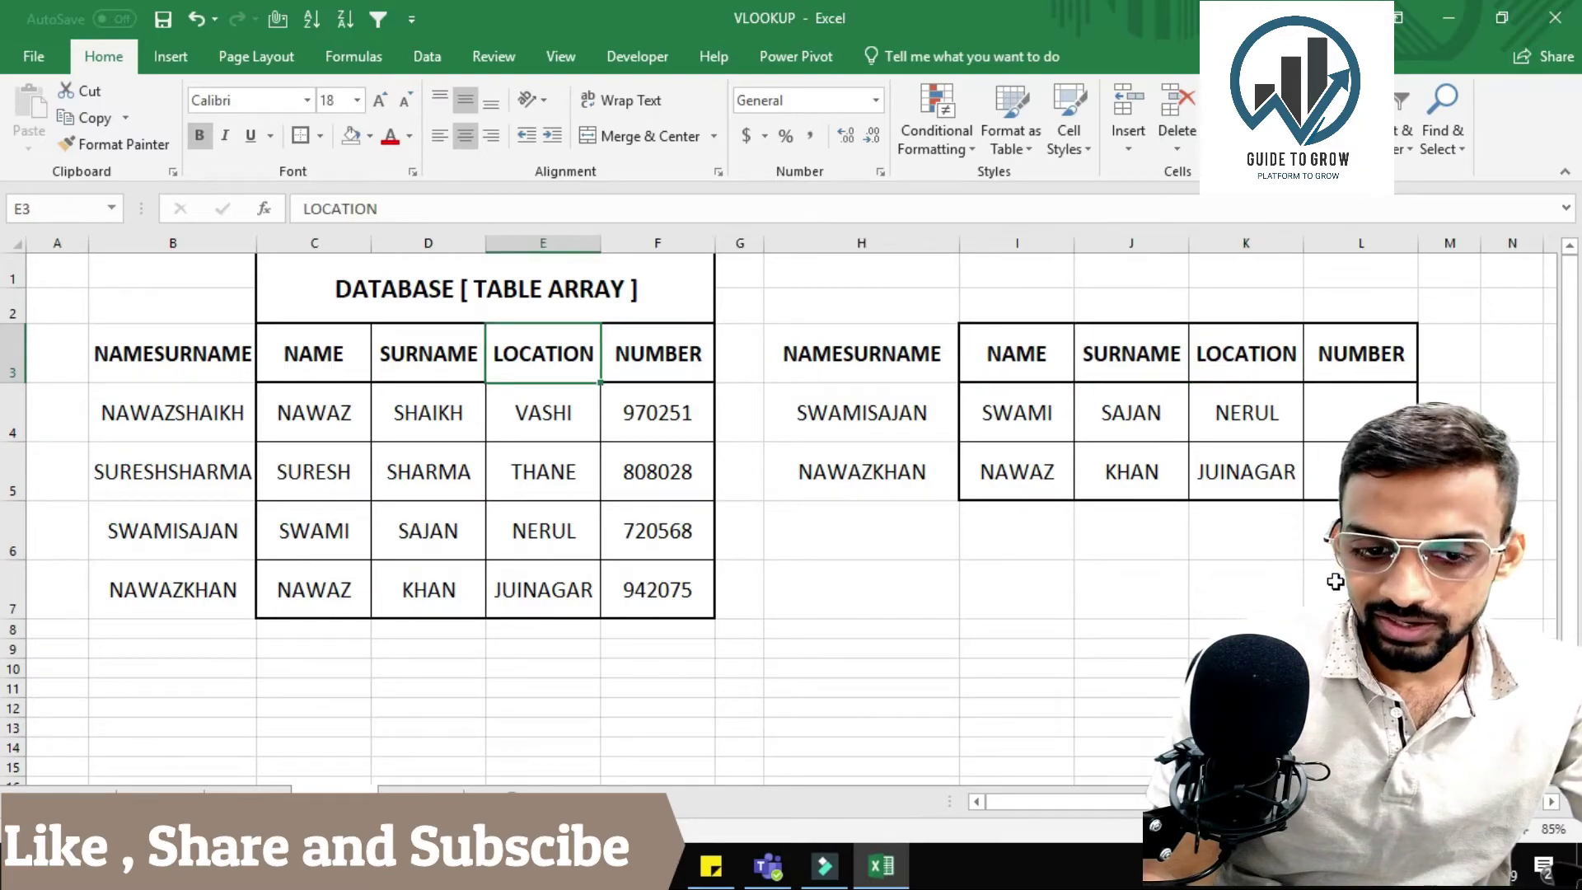
pyautogui.press('Left')
pyautogui.press('Left')
pyautogui.press('Left')
pyautogui.hotkey('ctrl', 'shift', 'Down')
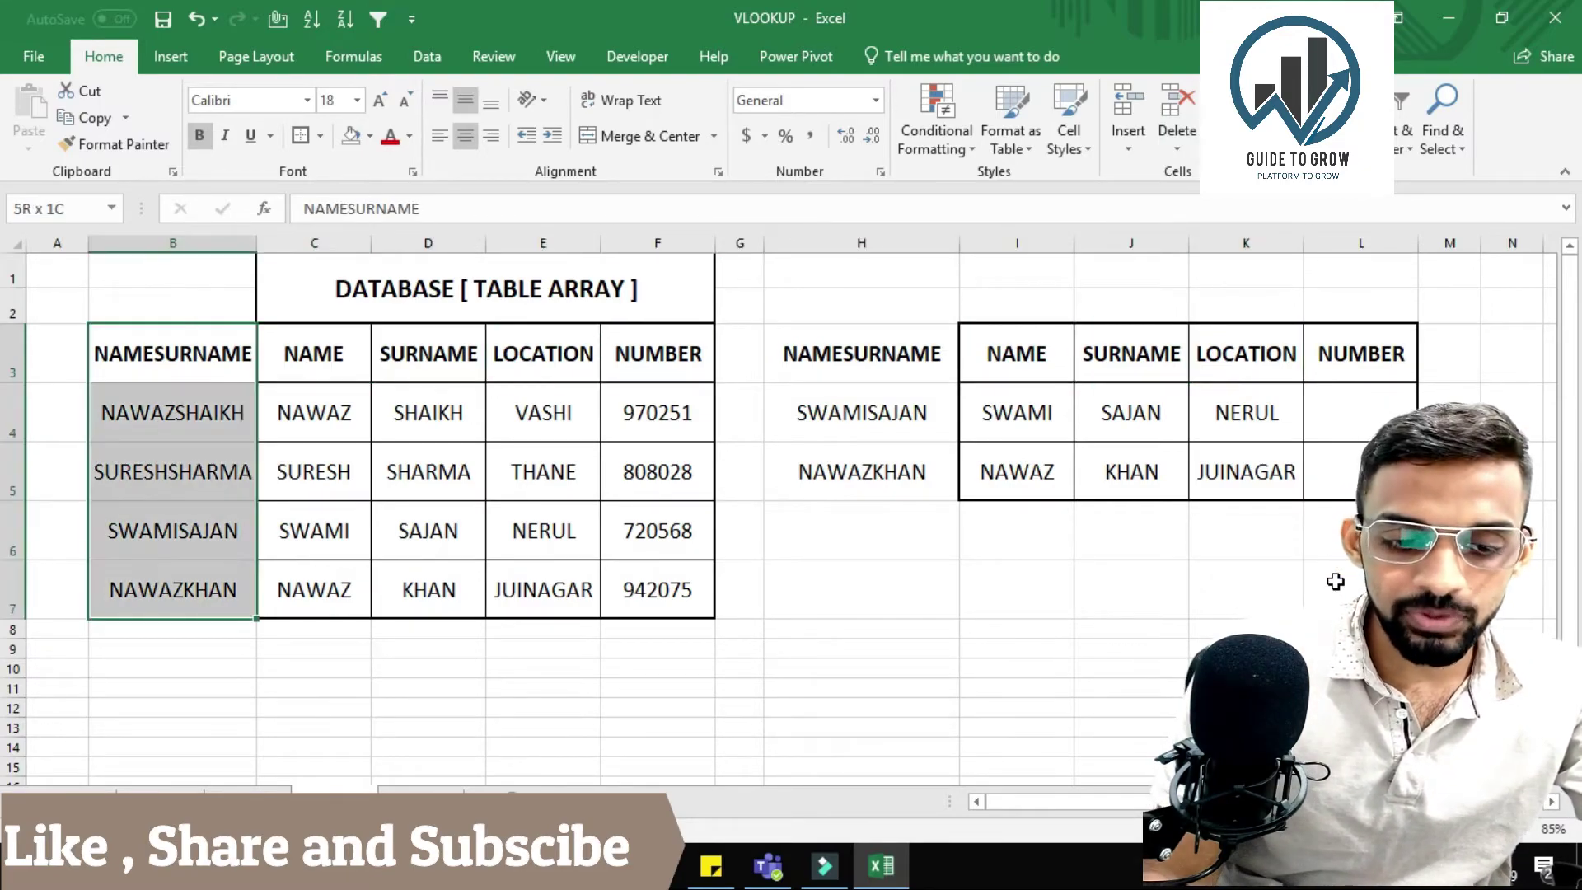
pyautogui.press('Right')
pyautogui.press('Right')
pyautogui.press('Right')
pyautogui.press('Right')
pyautogui.press('Right')
pyautogui.press('Right')
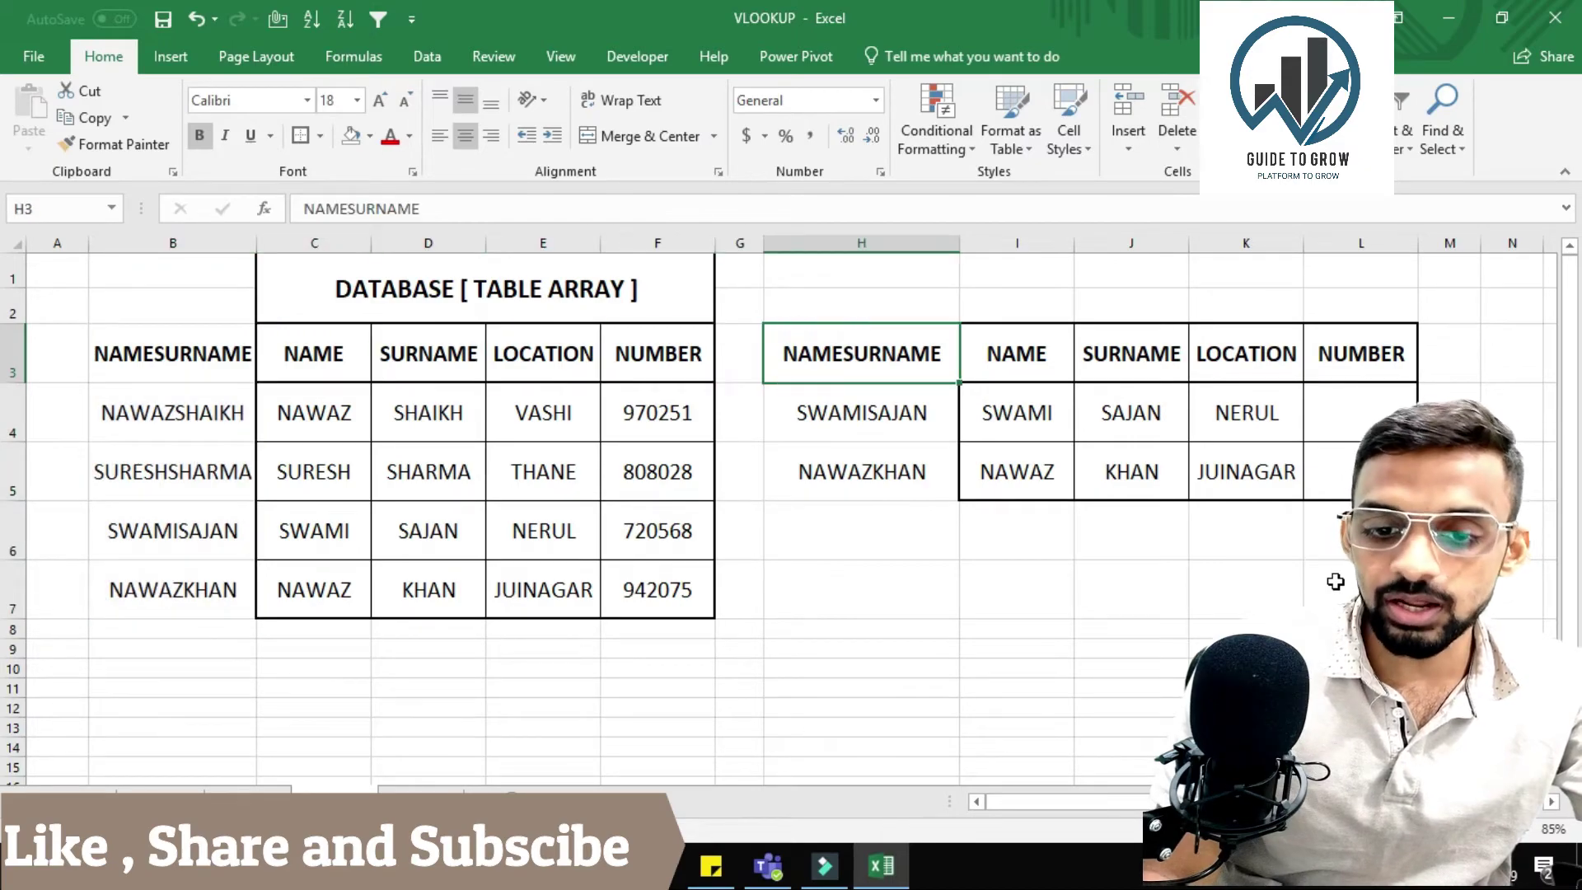
pyautogui.press('Down')
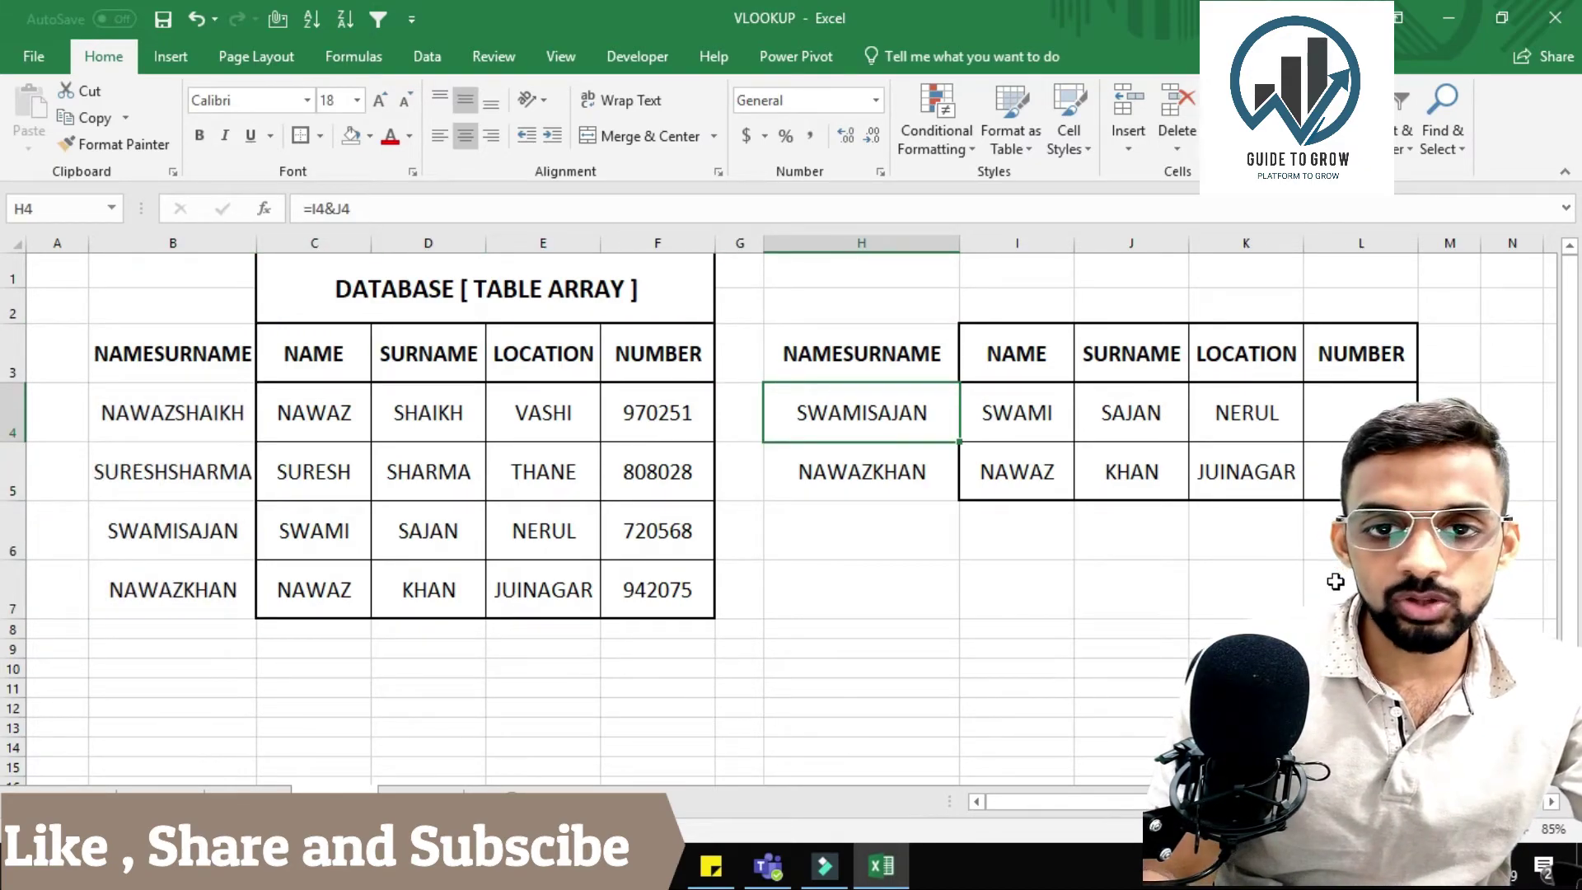
pyautogui.press('Right')
pyautogui.press('Right')
pyautogui.press('Right')
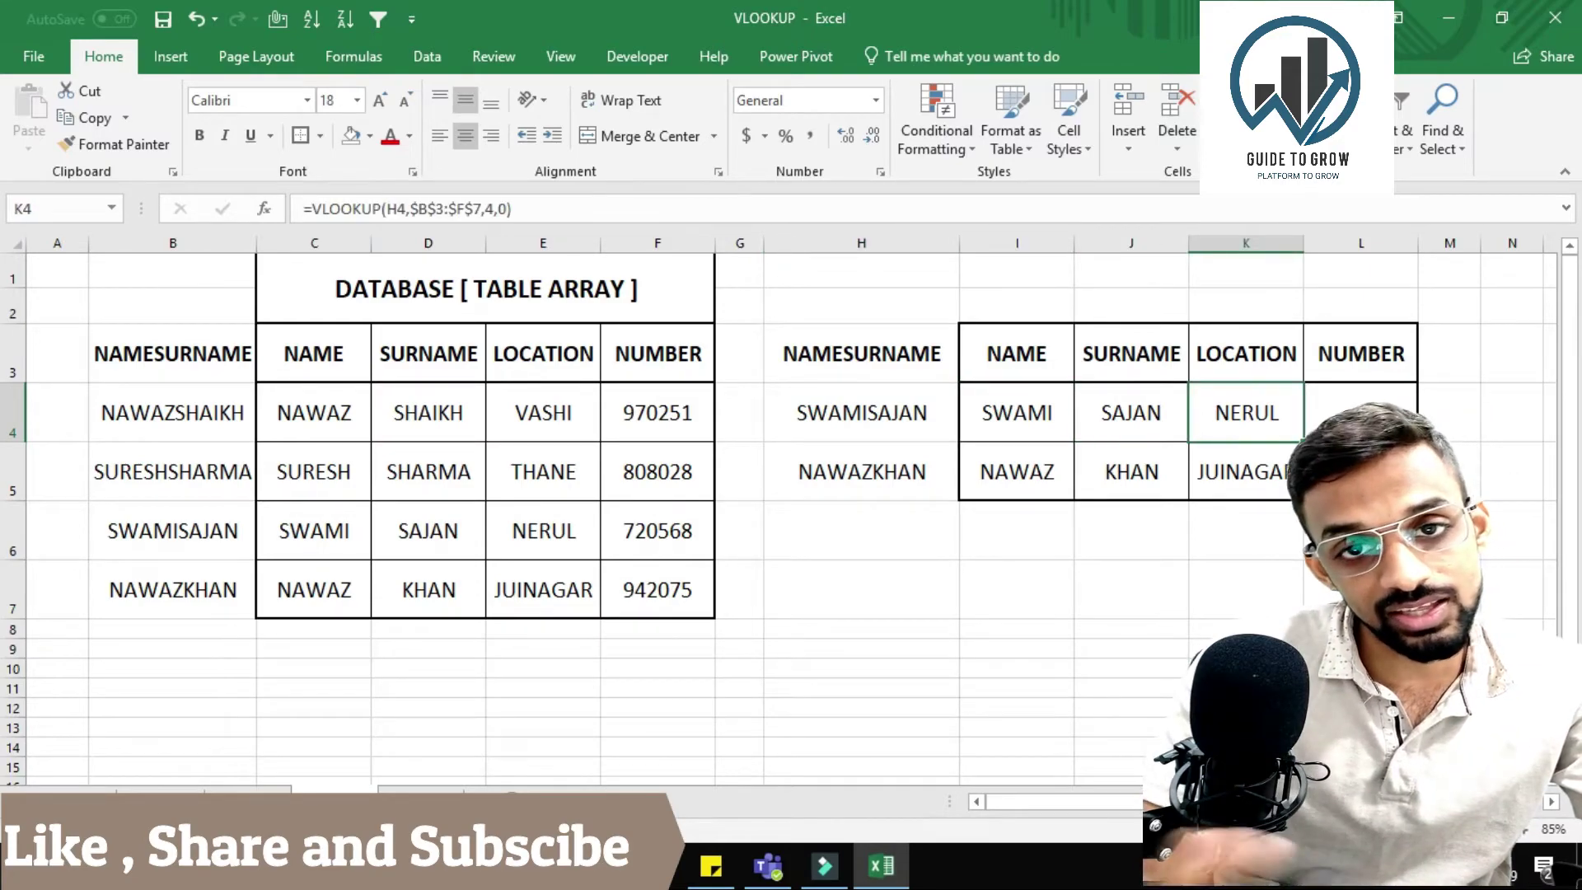
pyautogui.press('Right')
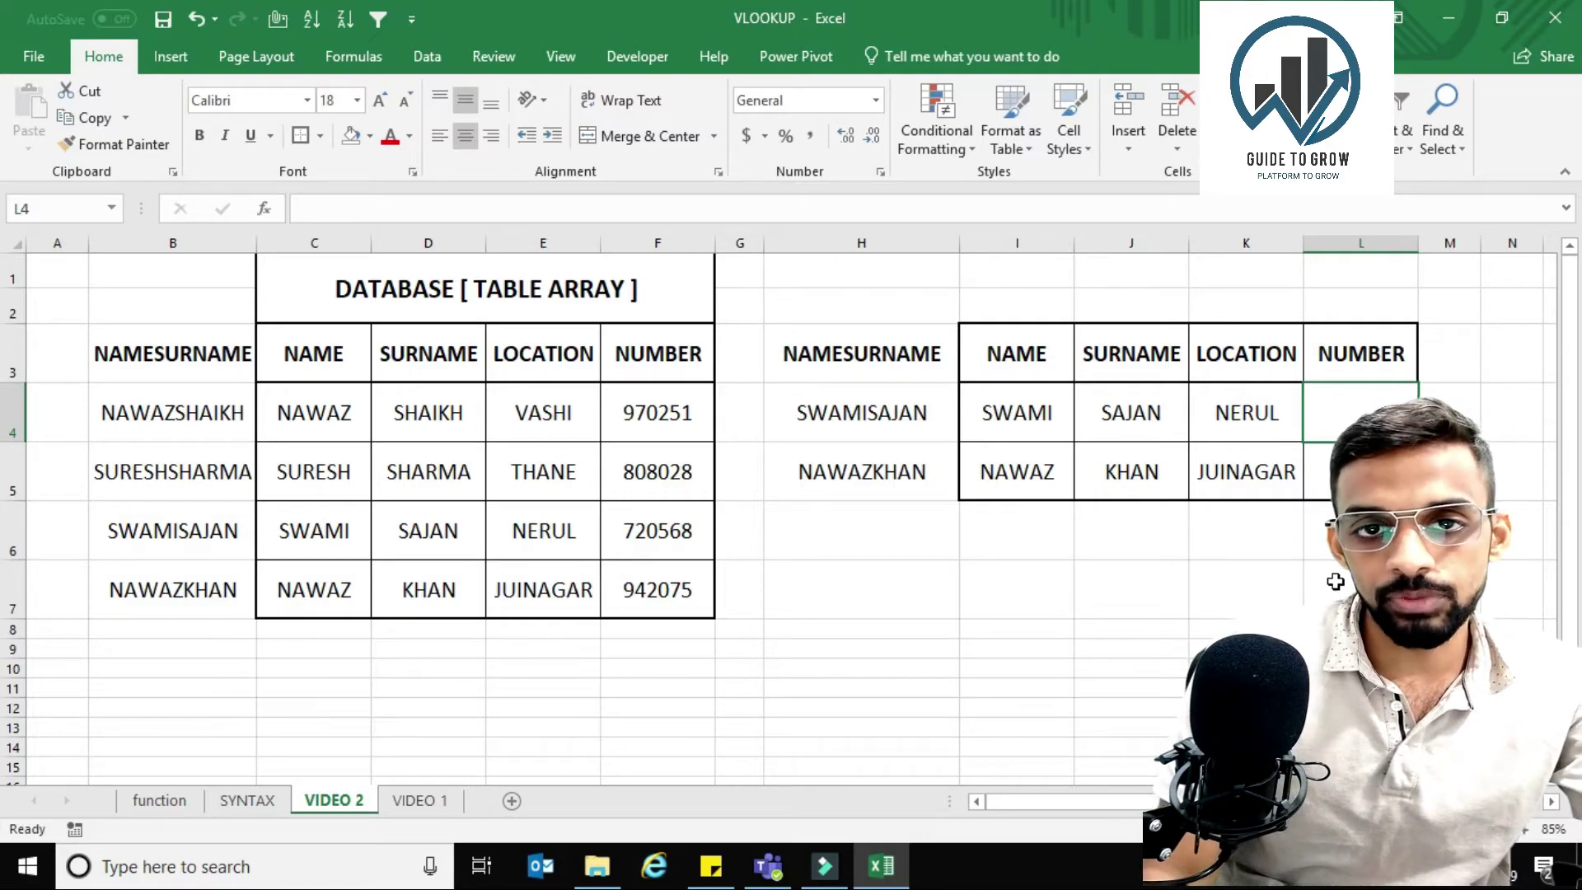
# Start a VLOOKUP in L4 whose lookup value joins I4&J4.
pyautogui.write('=VL')
pyautogui.press('Tab')
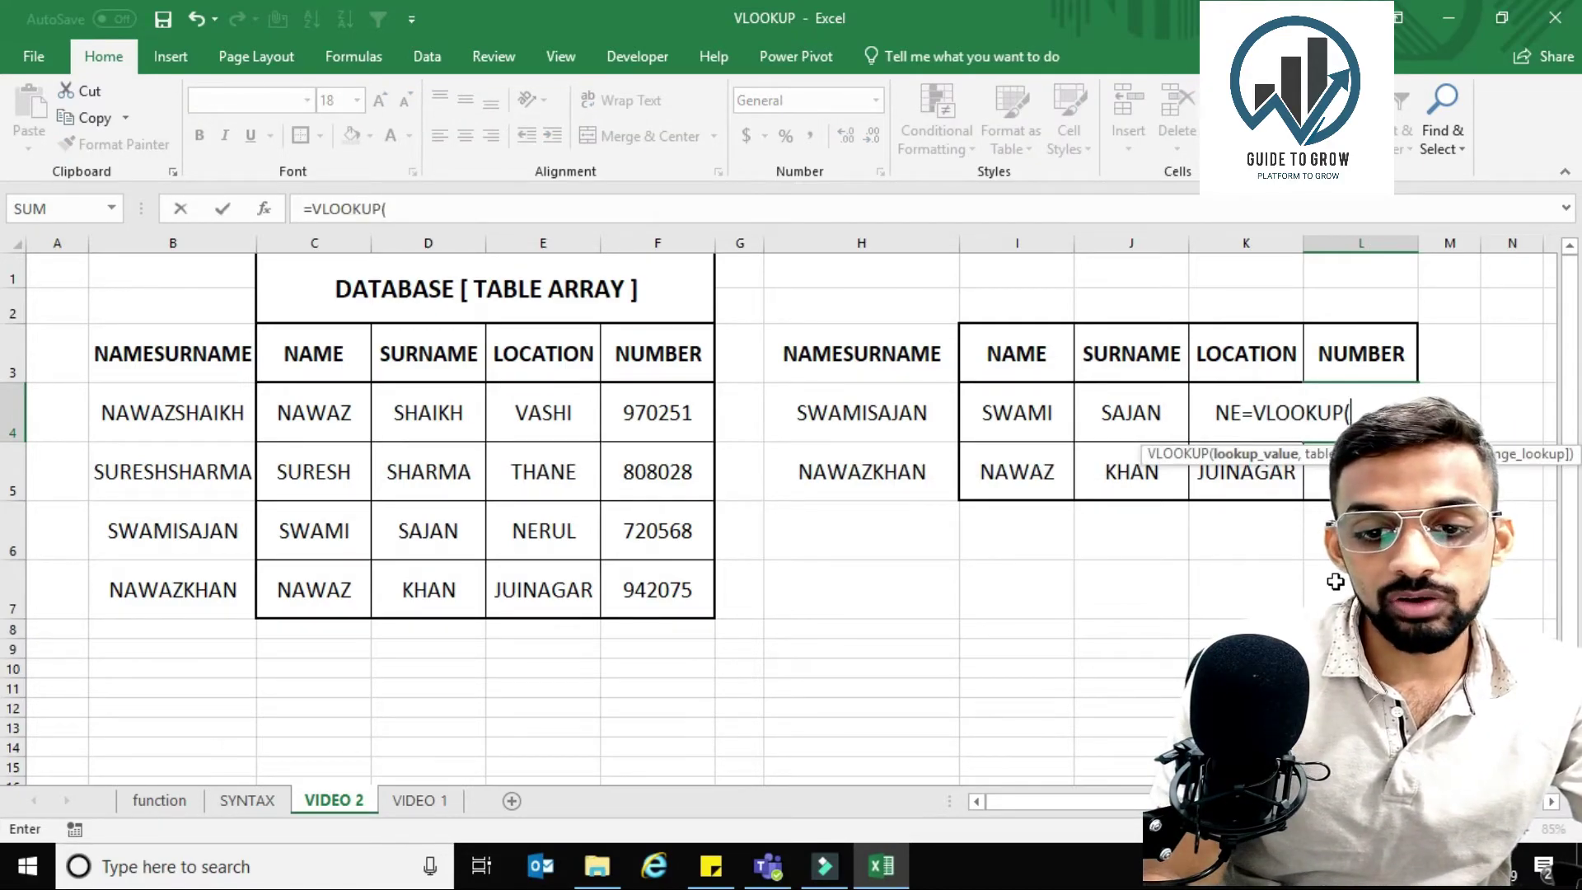
pyautogui.press('Left')
pyautogui.press('Left')
pyautogui.press('Left')
pyautogui.press('Left')
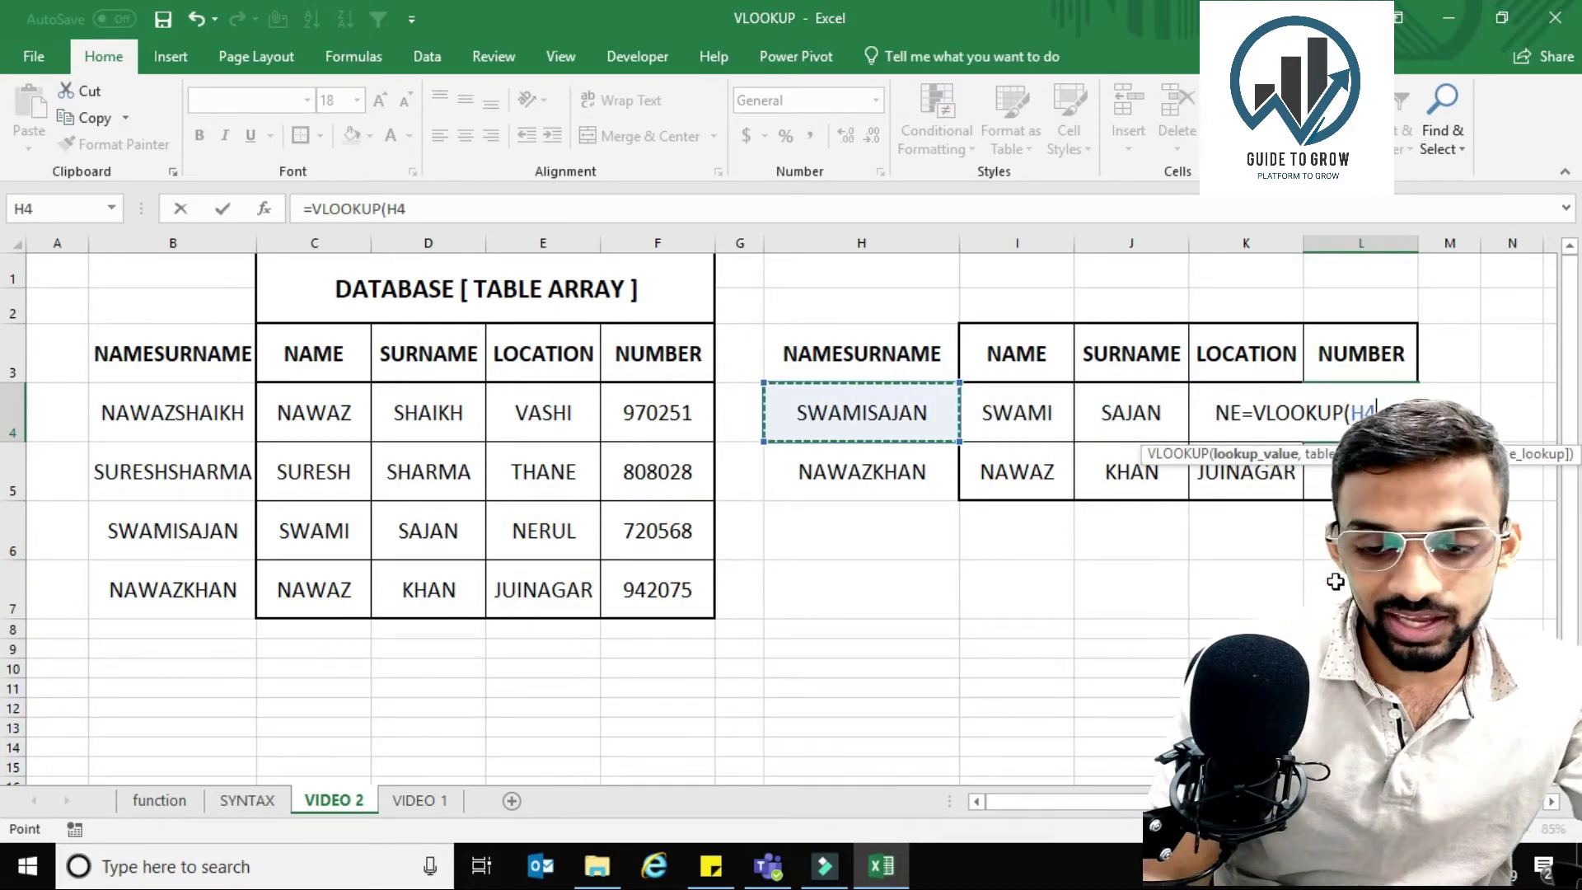
pyautogui.press('Right')
pyautogui.press('Right')
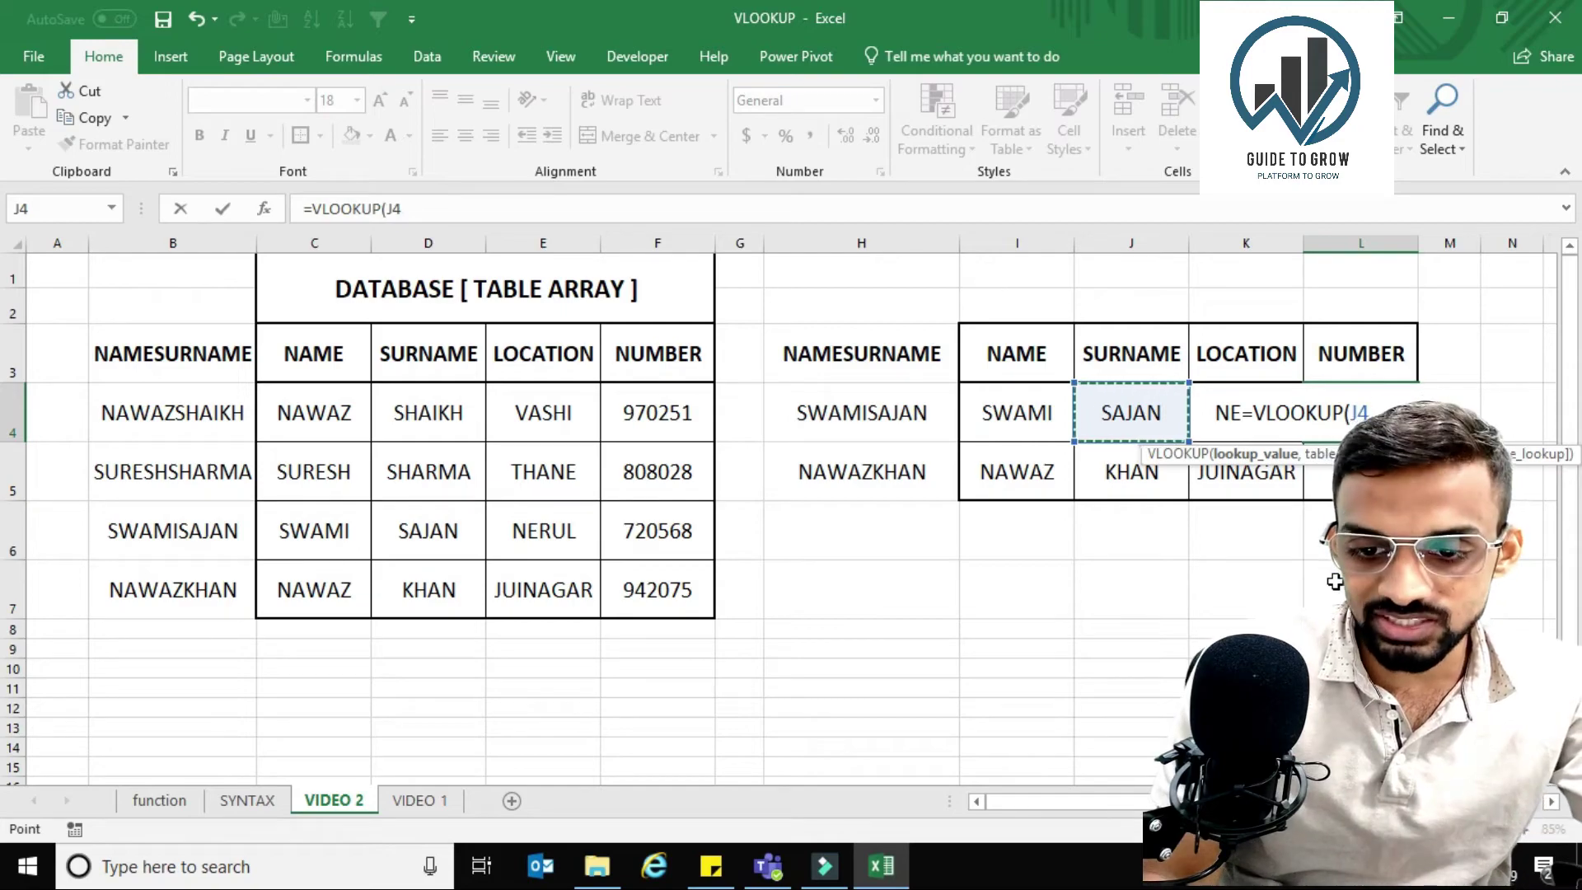
pyautogui.press('Right')
pyautogui.press('Left')
pyautogui.press('Left')
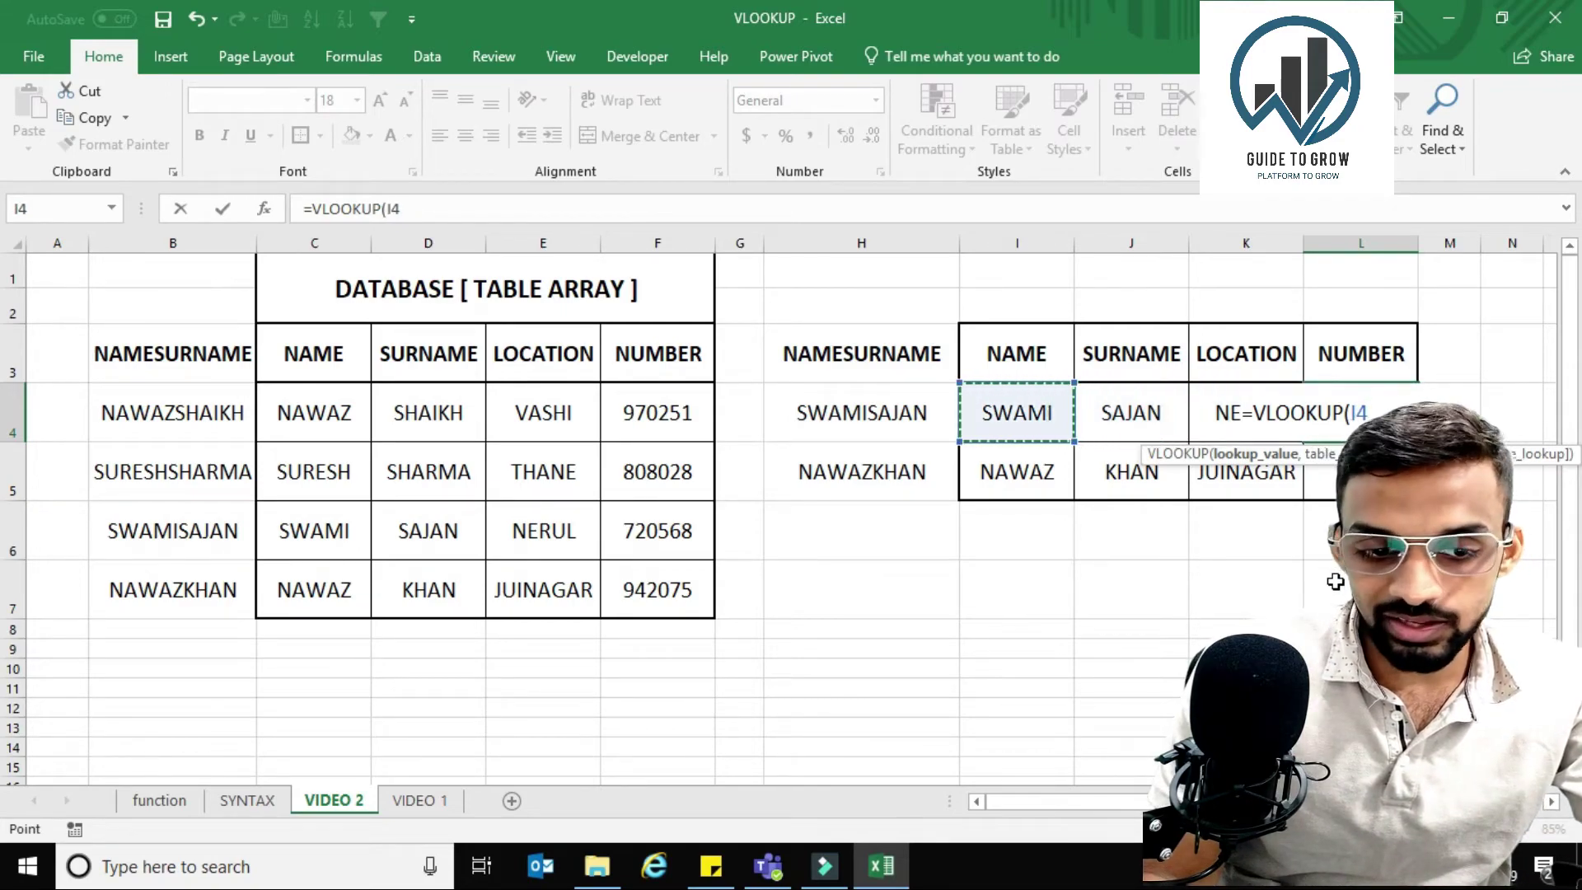
pyautogui.write('&')
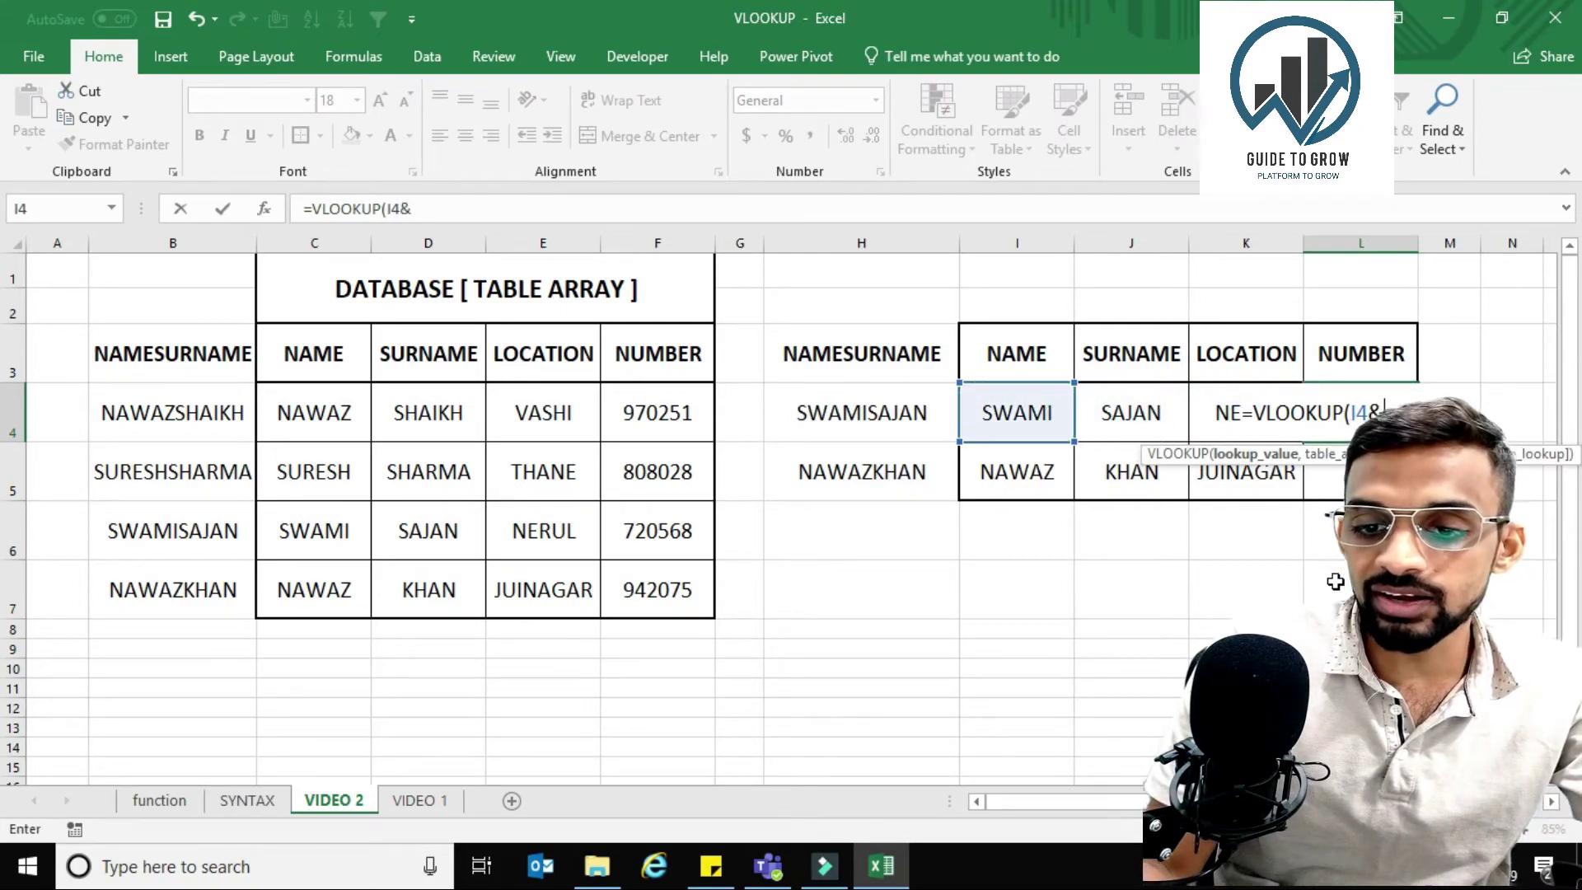
pyautogui.press('Left')
pyautogui.press('Left')
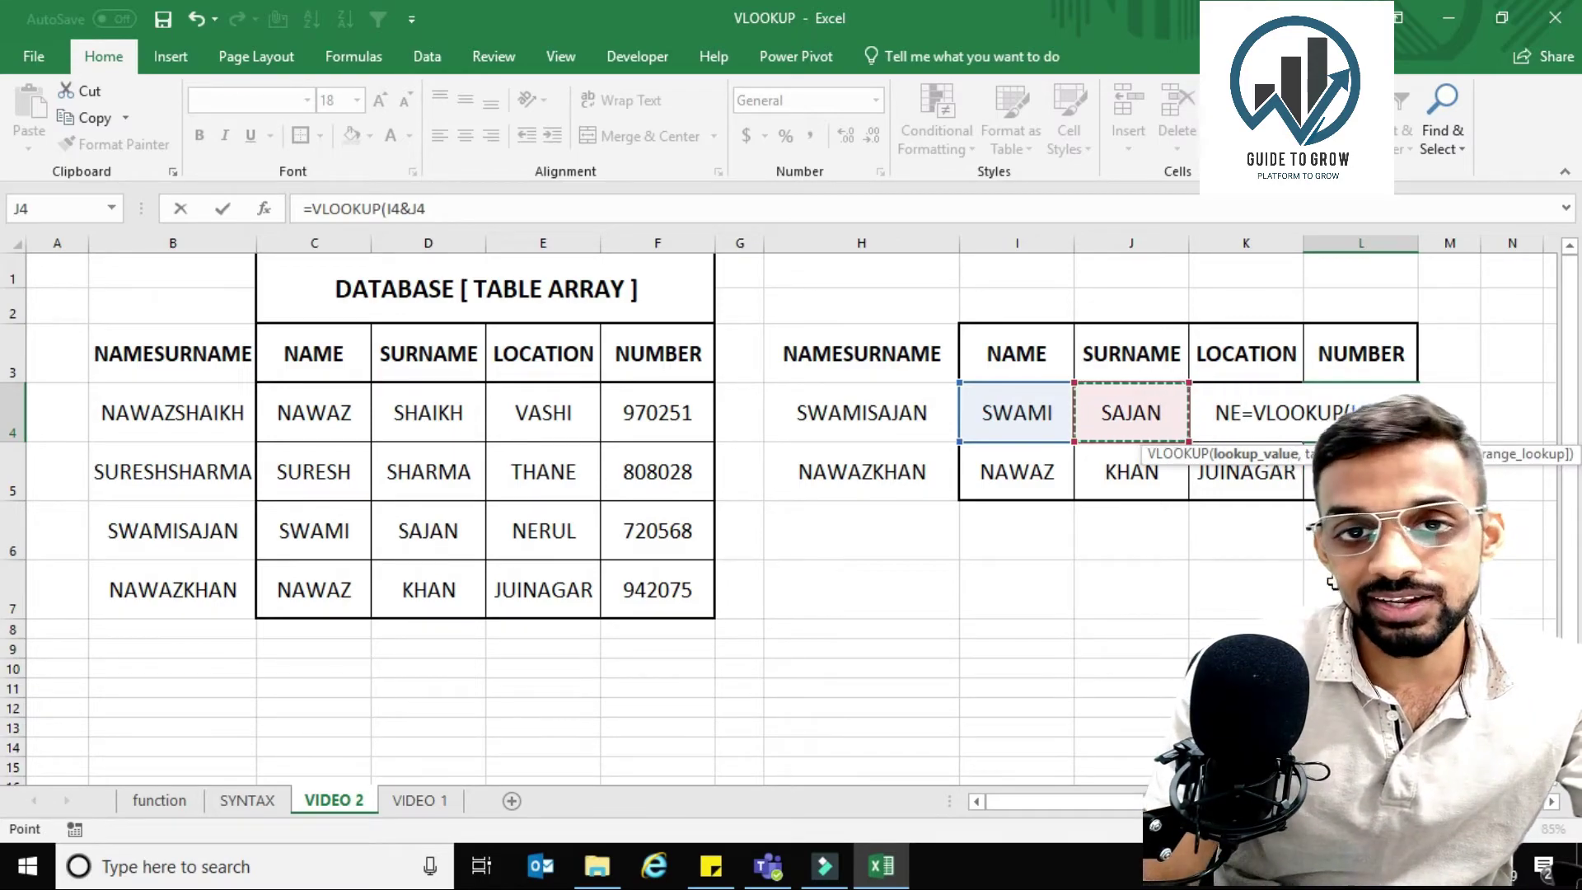
# Complete it with absolute range $B$3:$F$7, column 4, exact match, returning NERUL.
pyautogui.write(',')
pyautogui.press('Left')
pyautogui.press('Left')
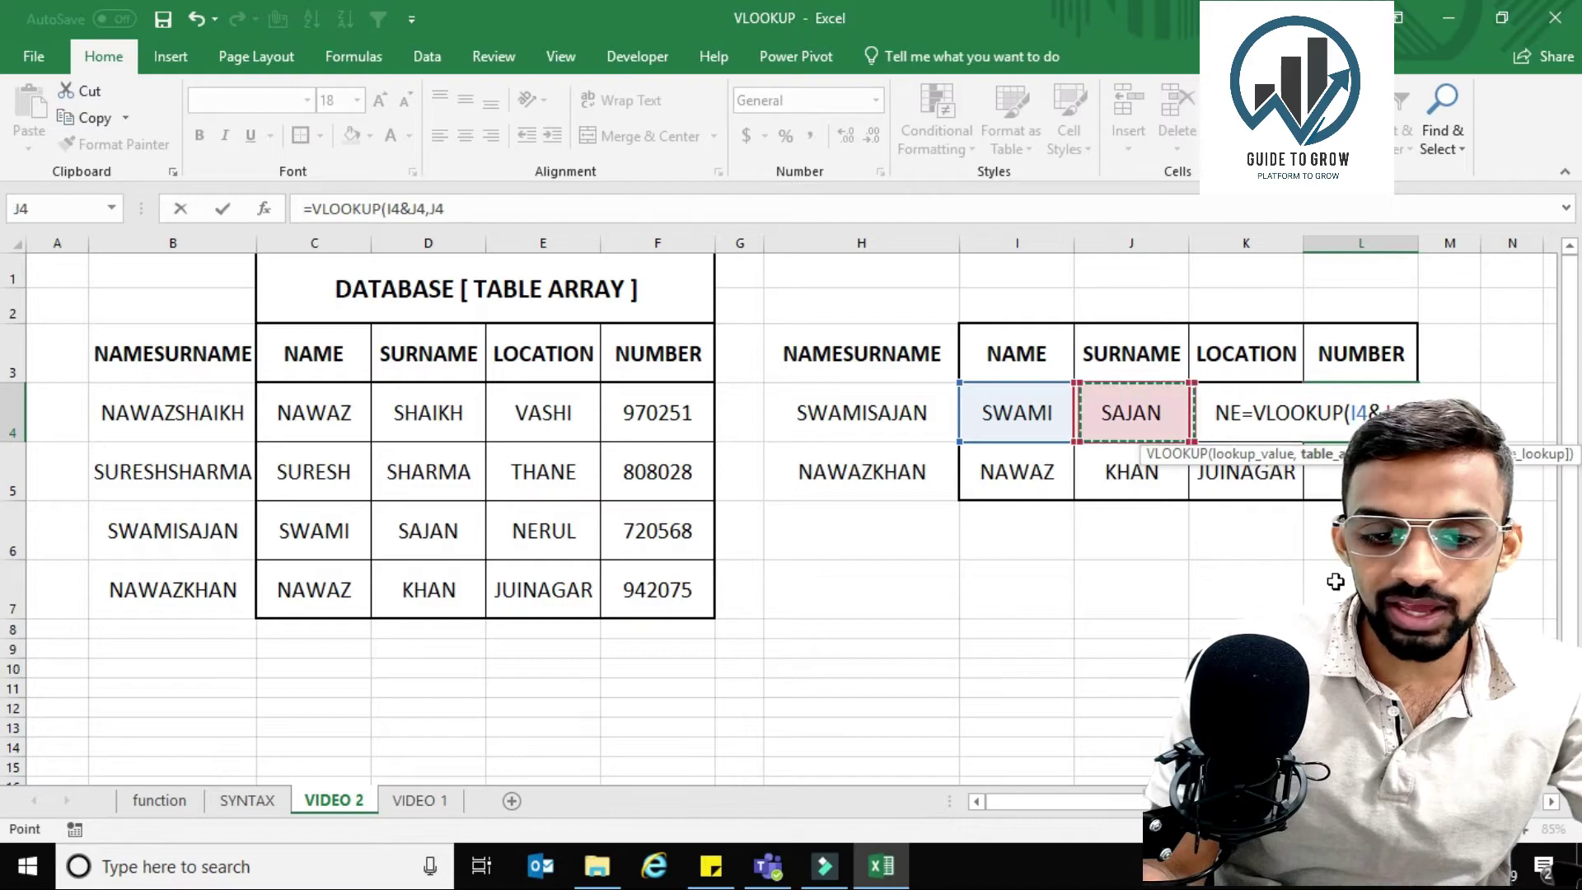
pyautogui.press('Left')
pyautogui.press('Left')
pyautogui.press('Left')
pyautogui.press('Left')
pyautogui.press('Left')
pyautogui.press('Left')
pyautogui.press('Left')
pyautogui.press('Left')
pyautogui.press('Up')
pyautogui.hotkey('ctrl', 'shift', 'Right')
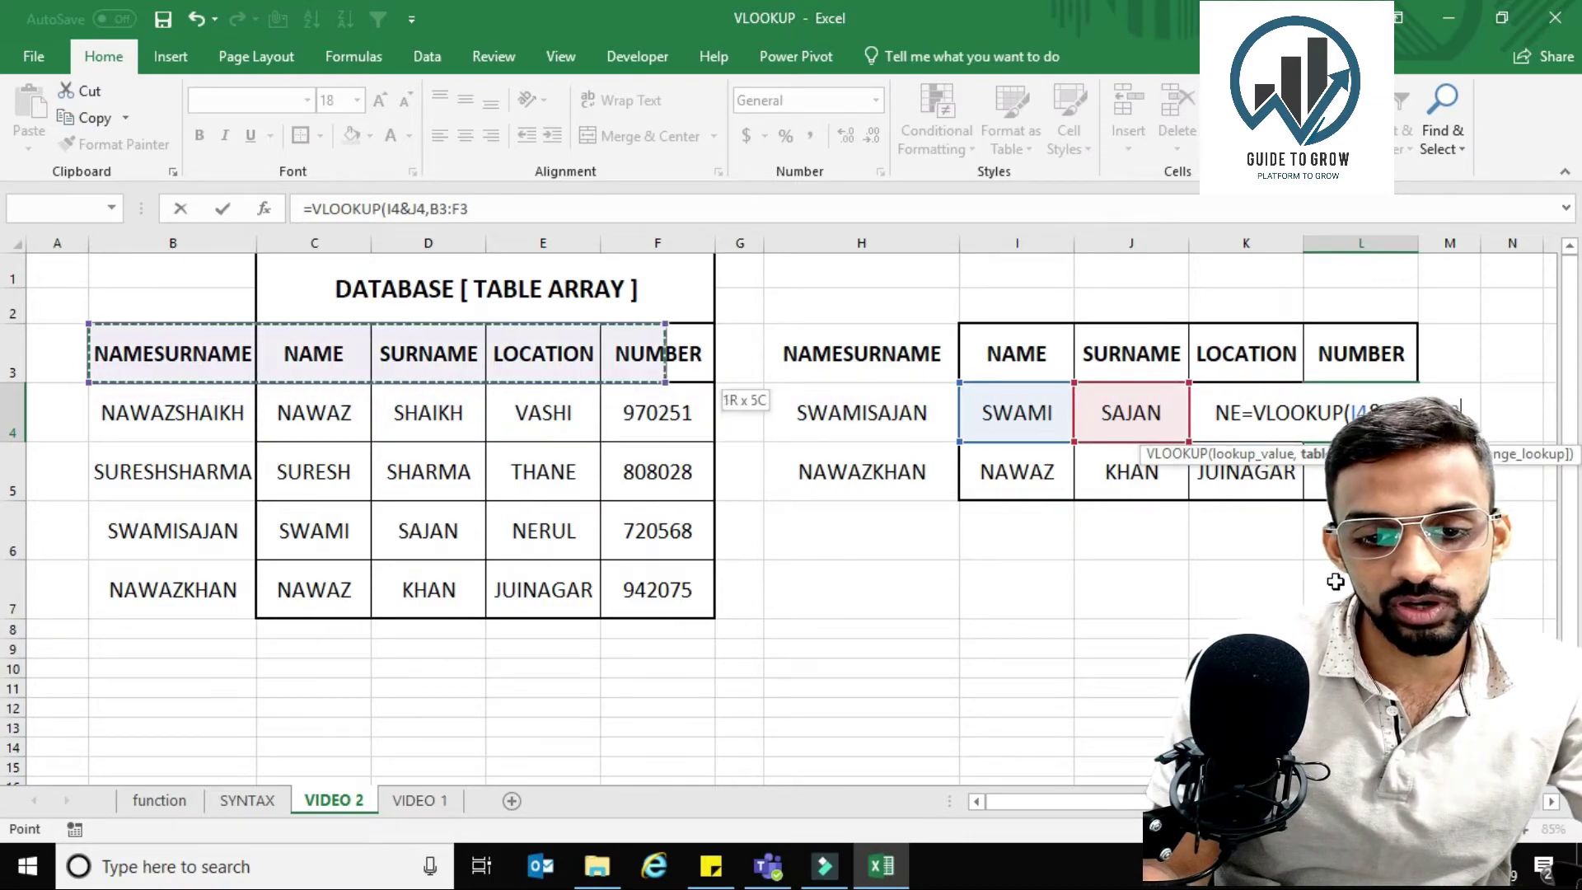
pyautogui.hotkey('ctrl', 'shift', 'Down')
pyautogui.press('F4')
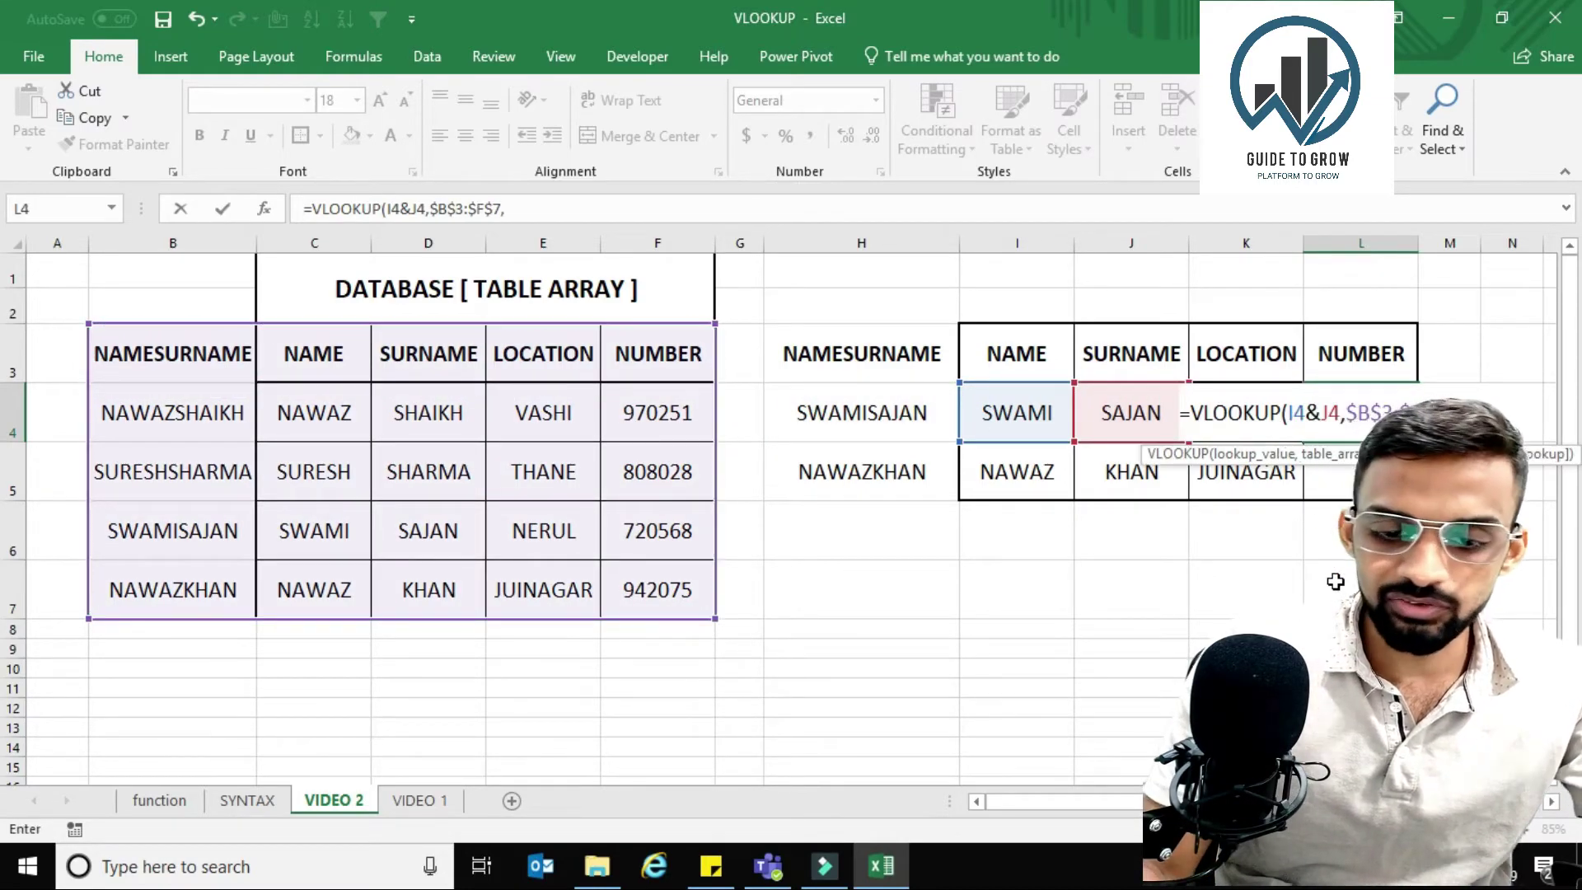
pyautogui.write(',4,0')
pyautogui.press('Return')
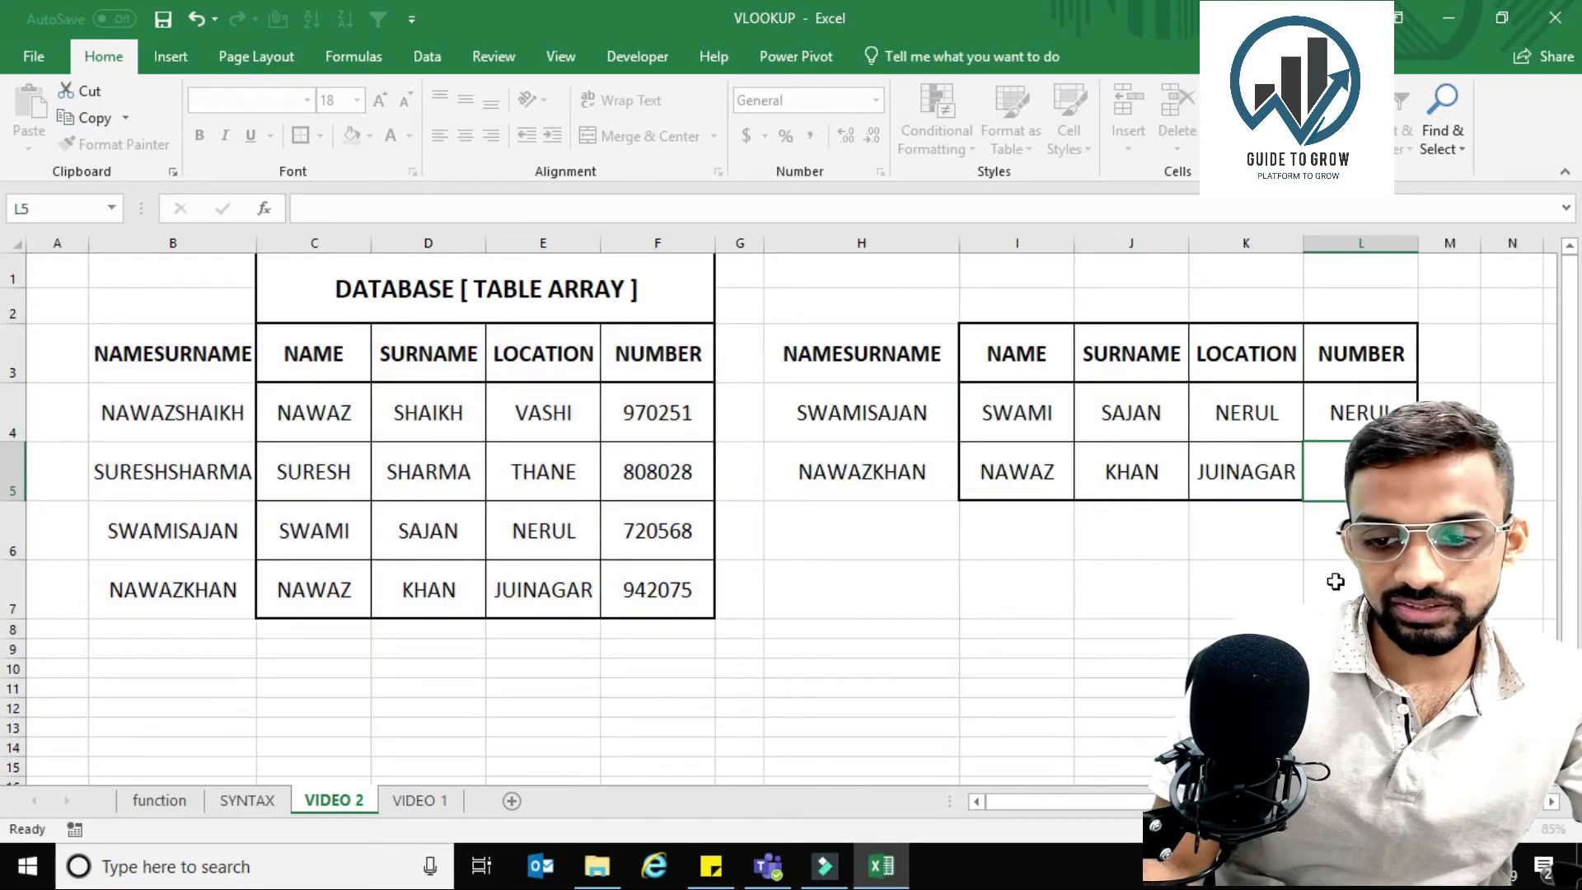
pyautogui.press('Up')
pyautogui.press('F2')
# Change L4's column index from 4 to 5 so it returns 720568.
pyautogui.press('Return')
pyautogui.press('Up')
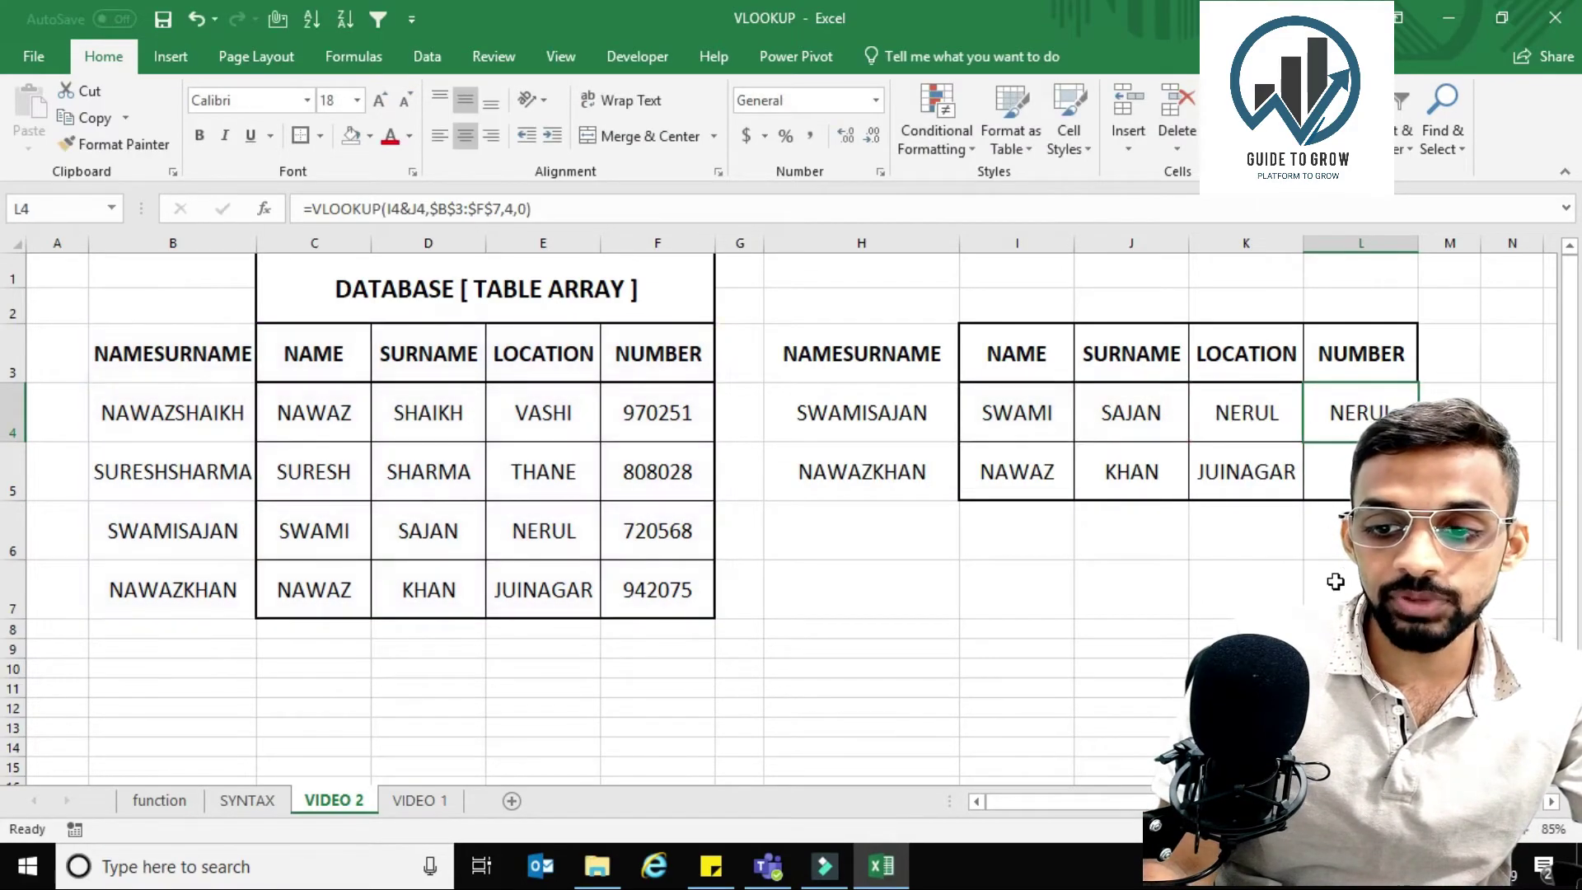
pyautogui.press('F2')
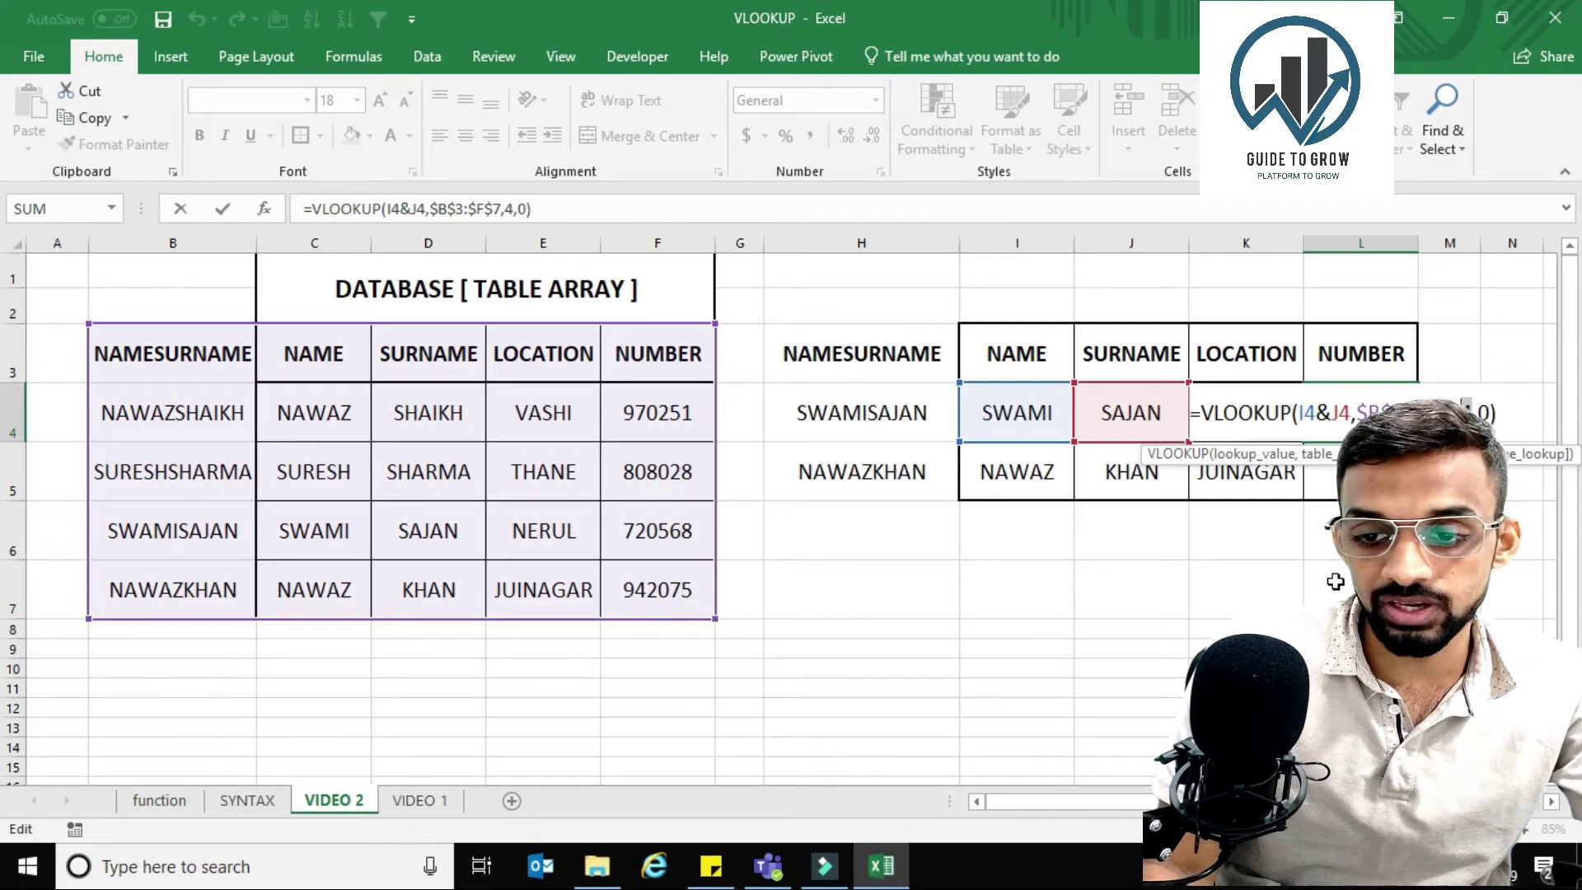
pyautogui.write('5')
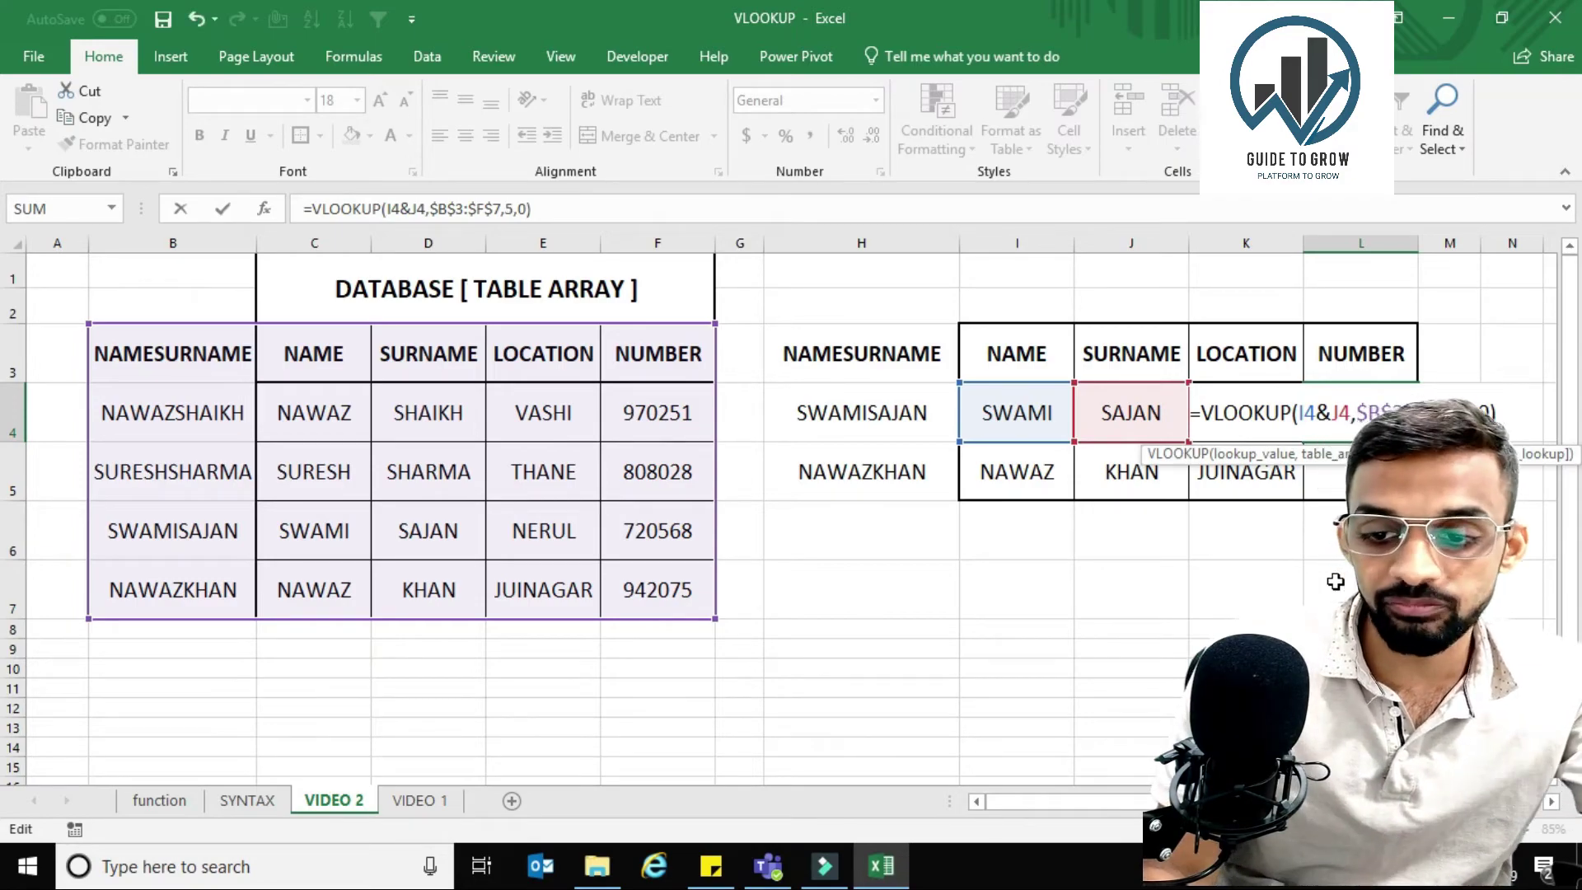
pyautogui.press('Return')
# Paste L4's formula into L5 as formulas only, showing 942075 for NAWAZKHAN.
pyautogui.press('Up')
pyautogui.hotkey('ctrl', 'c')
pyautogui.press('Down')
pyautogui.hotkey('ctrl', 'alt', 'v')
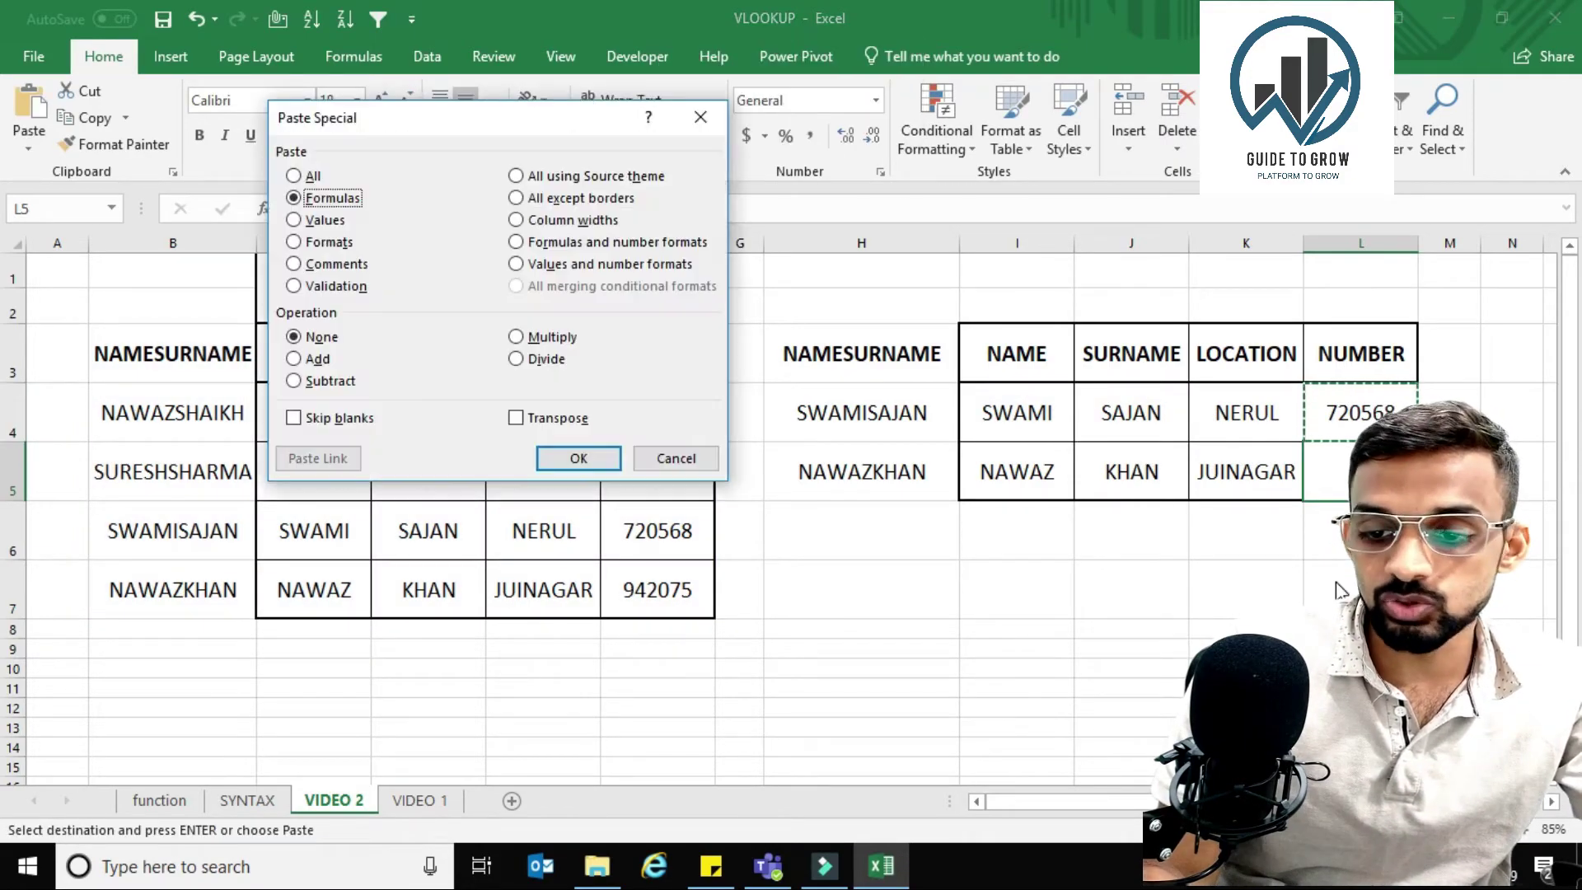
pyautogui.press('Return')
pyautogui.press('Up')
pyautogui.press('F2')
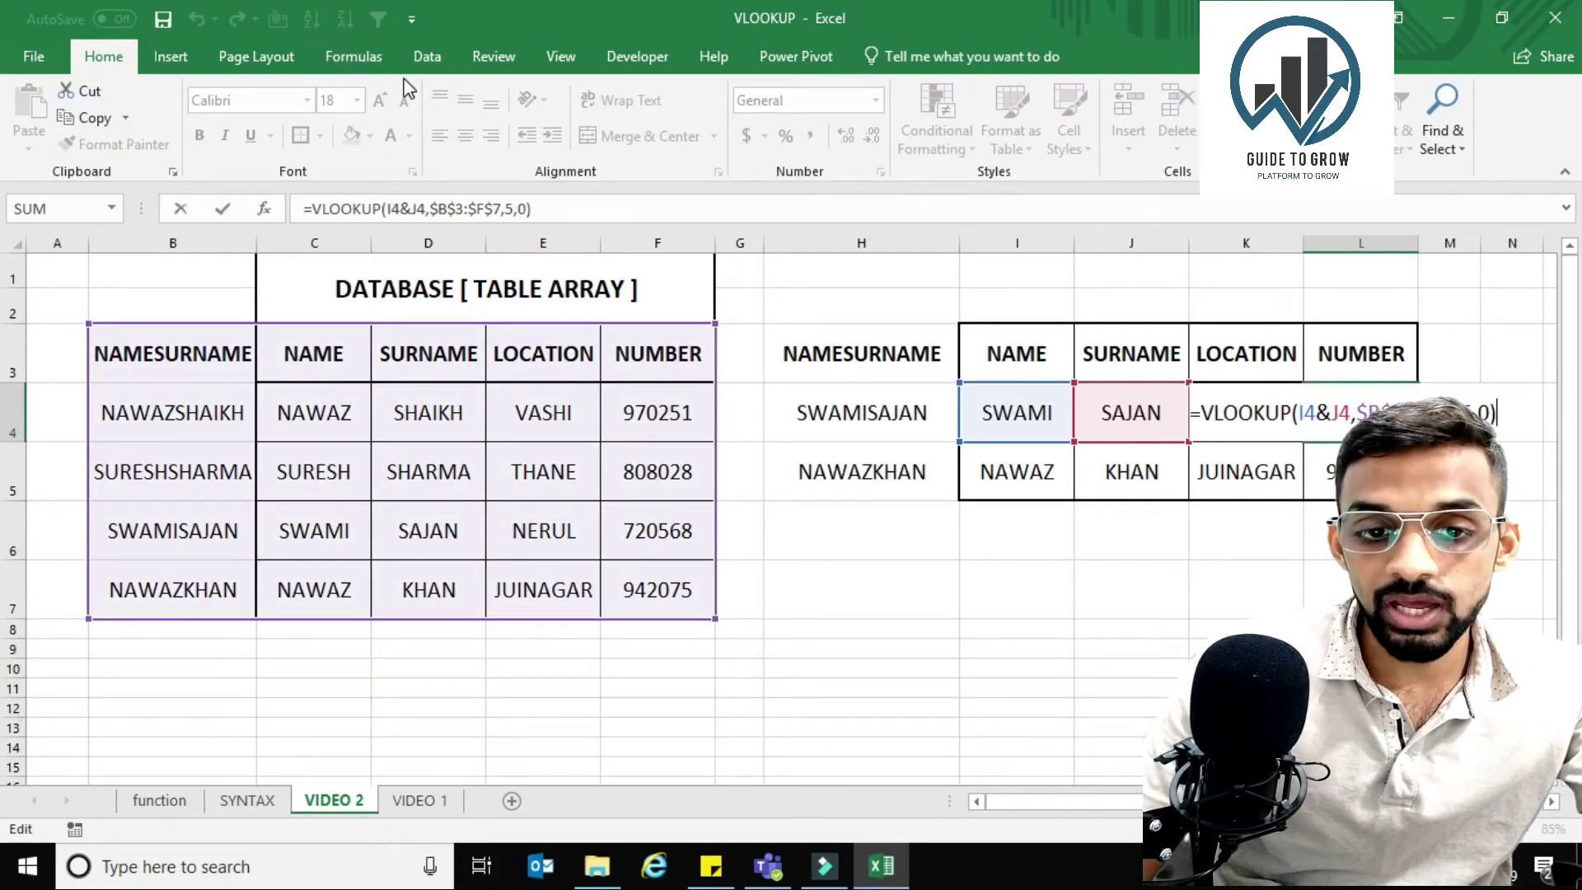
pyautogui.click(379, 57)
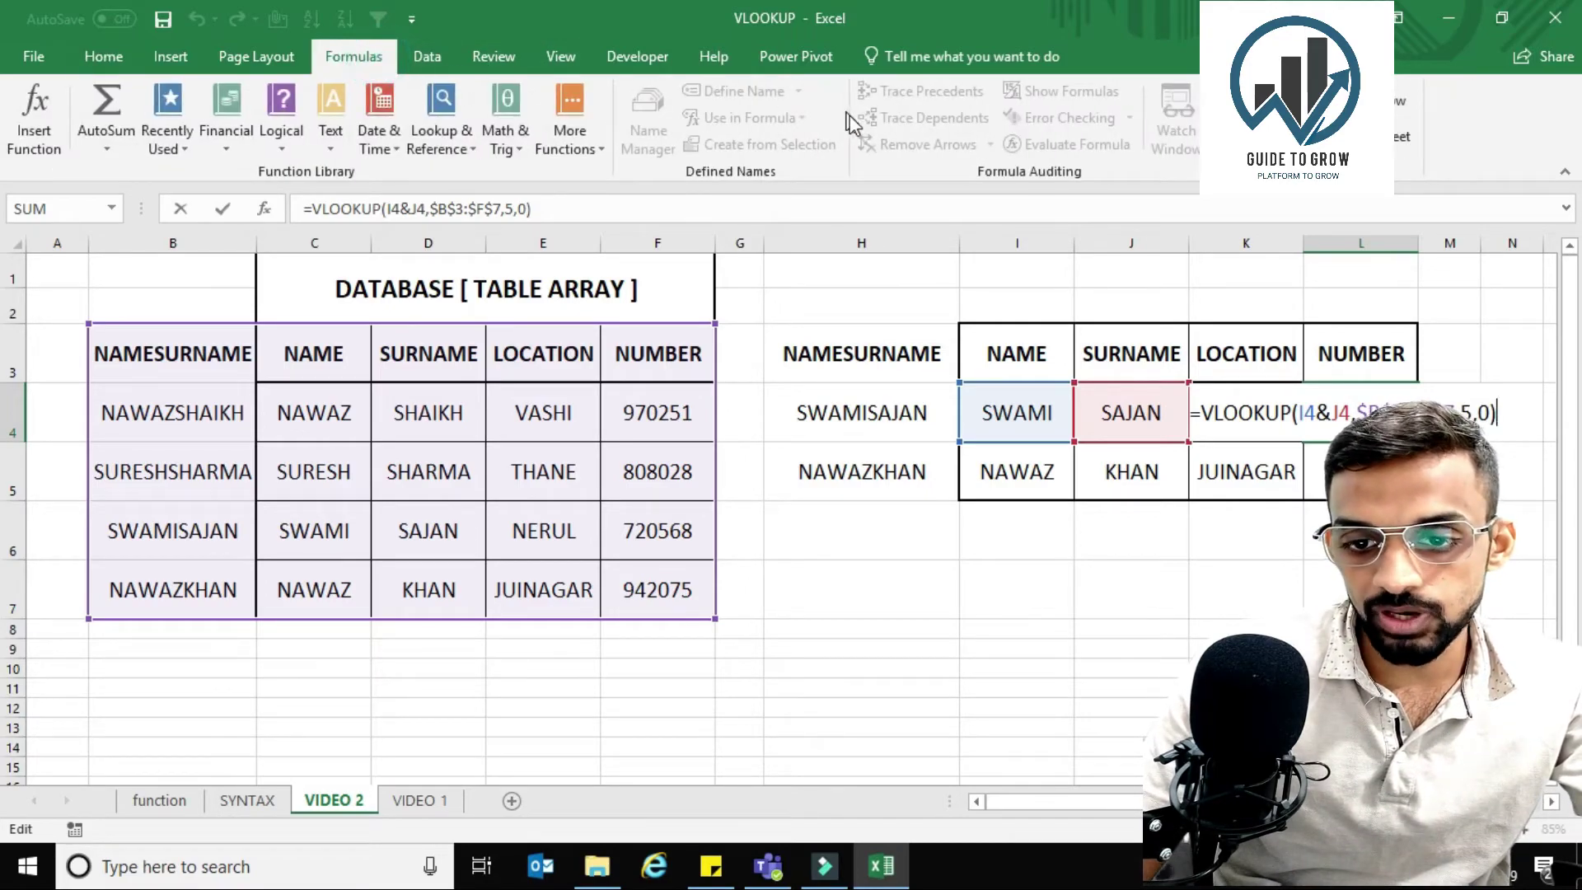
pyautogui.hotkey('ctrl', 'Return')
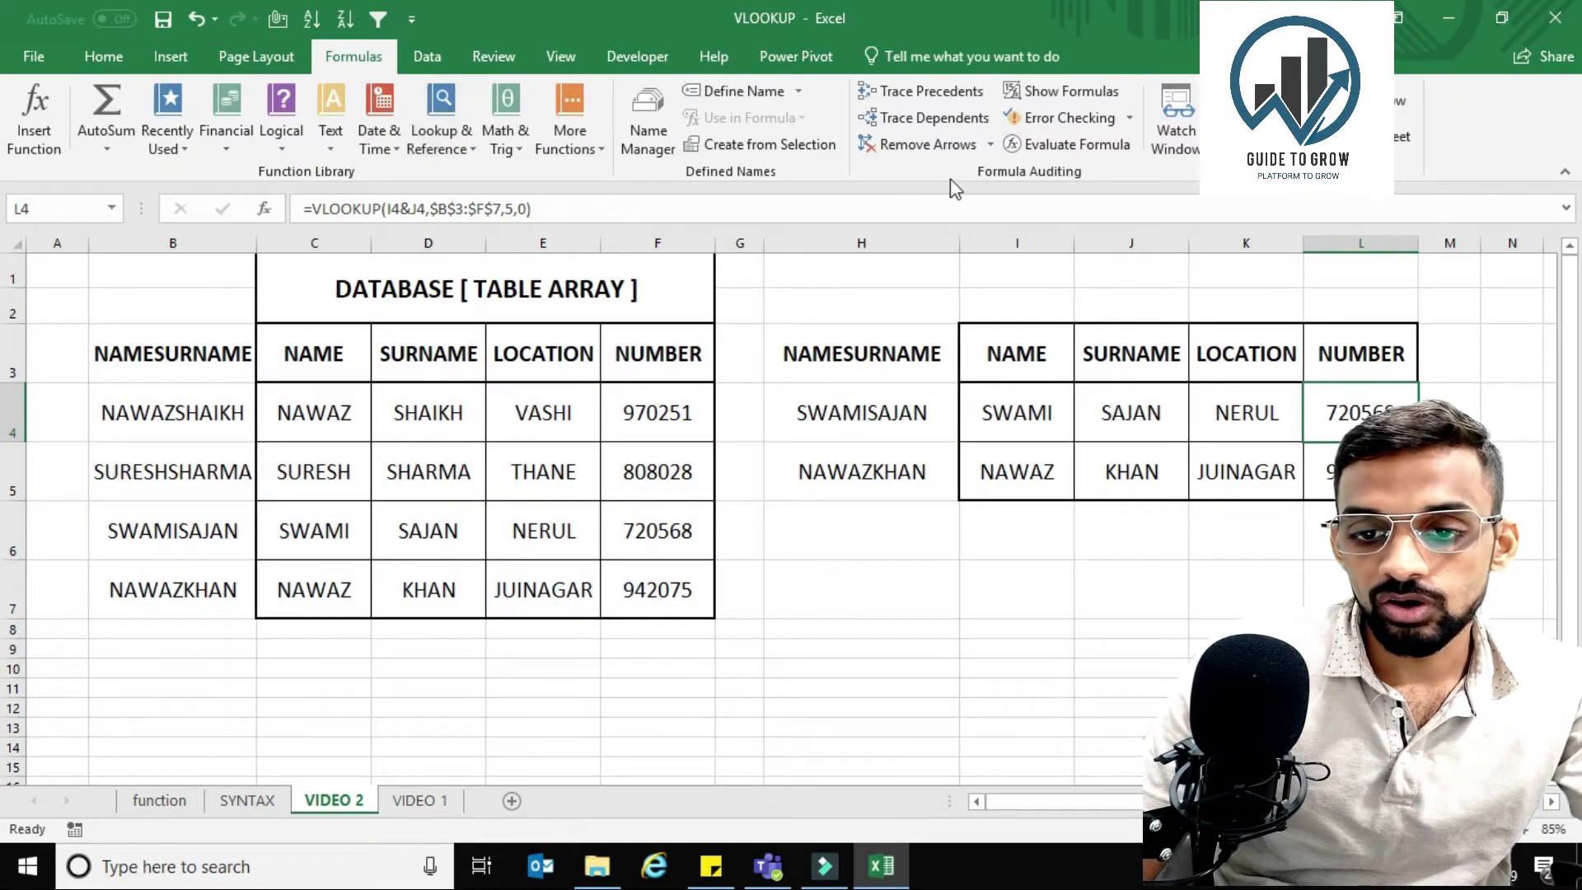
pyautogui.click(1076, 142)
pyautogui.moveTo(493, 164); pyautogui.dragTo(783, 328)
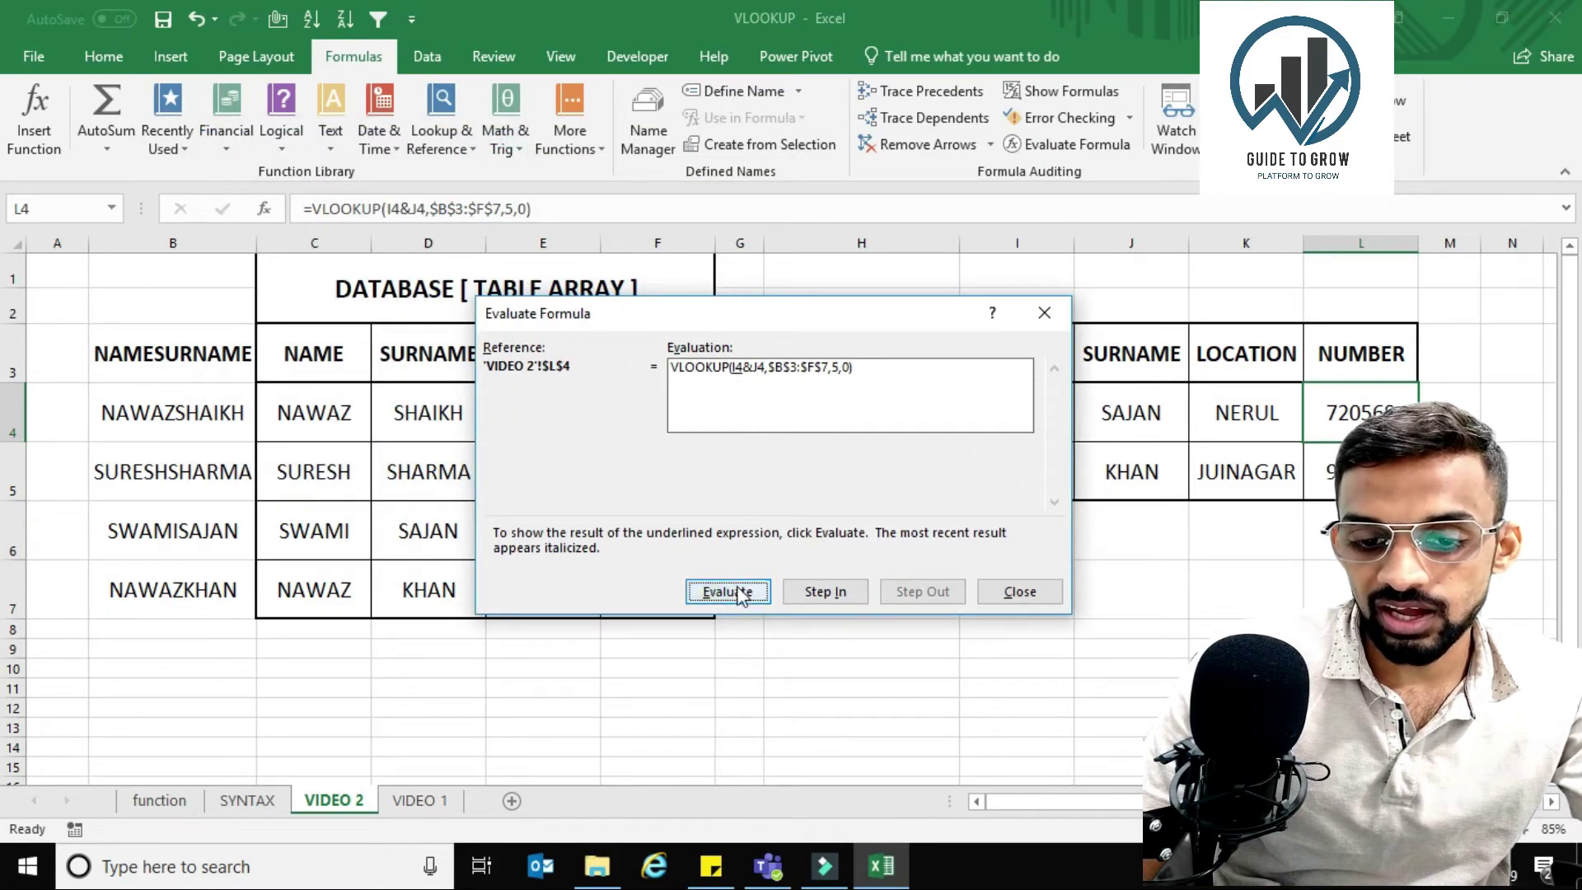
pyautogui.click(728, 593)
pyautogui.click(729, 592)
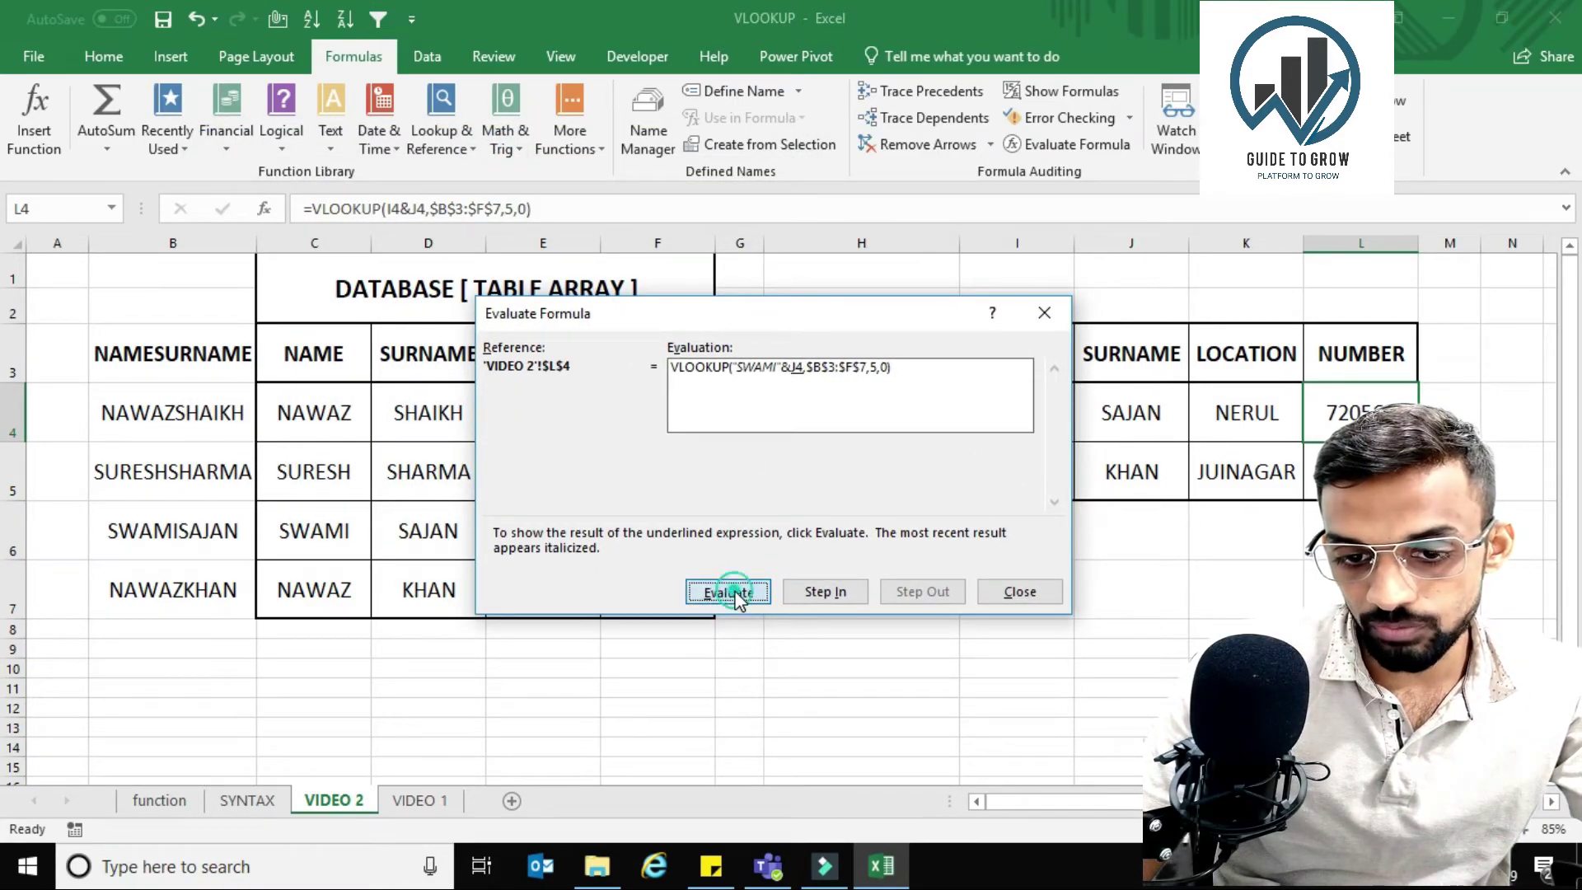
pyautogui.click(733, 592)
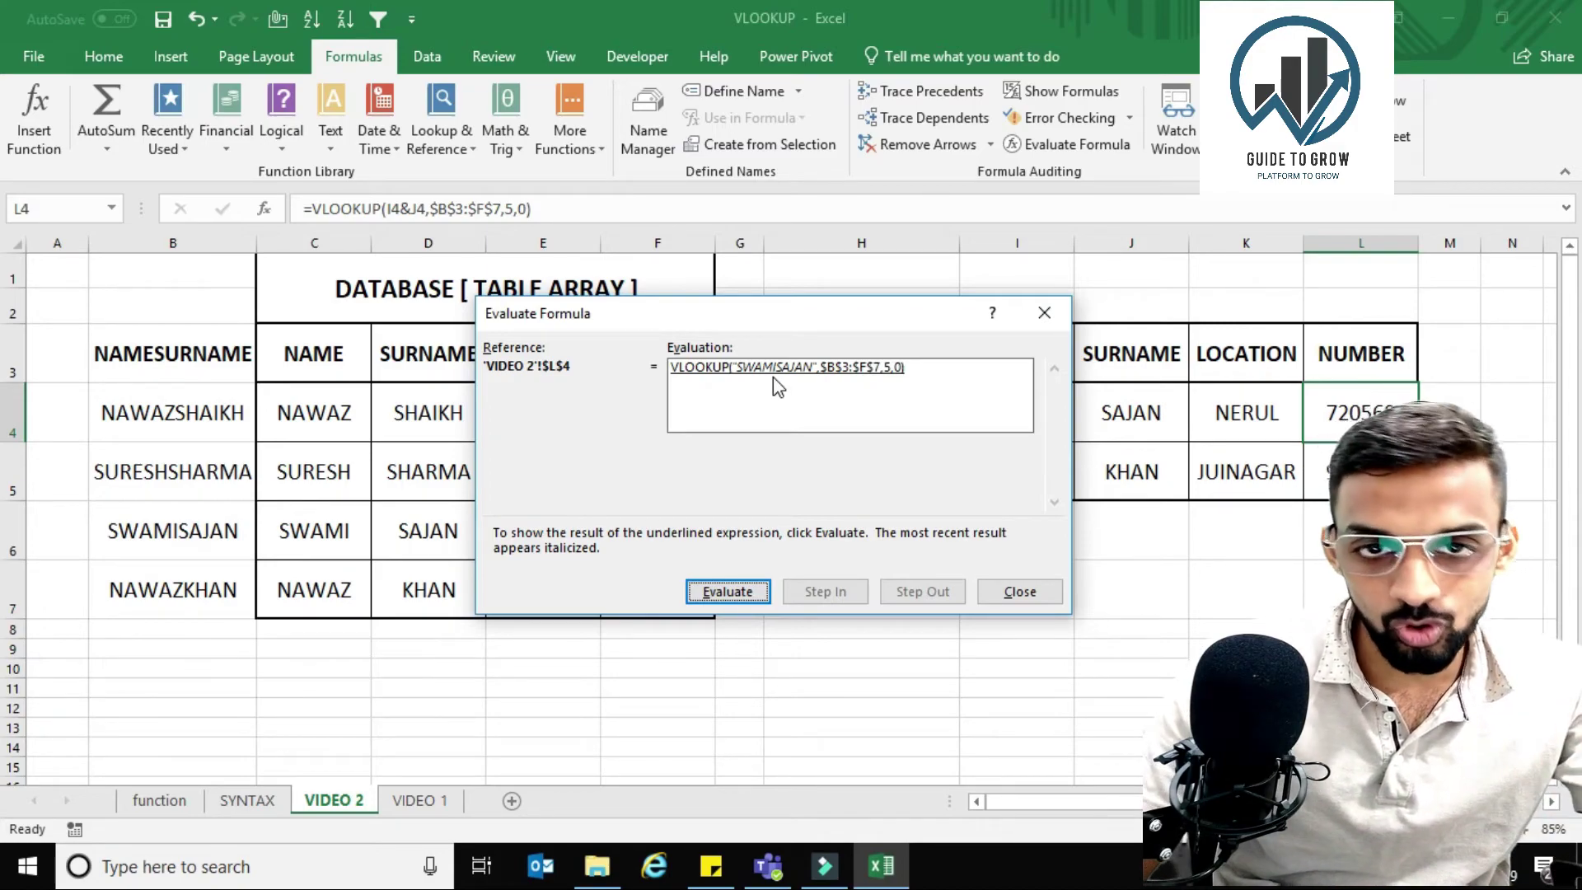
pyautogui.click(742, 594)
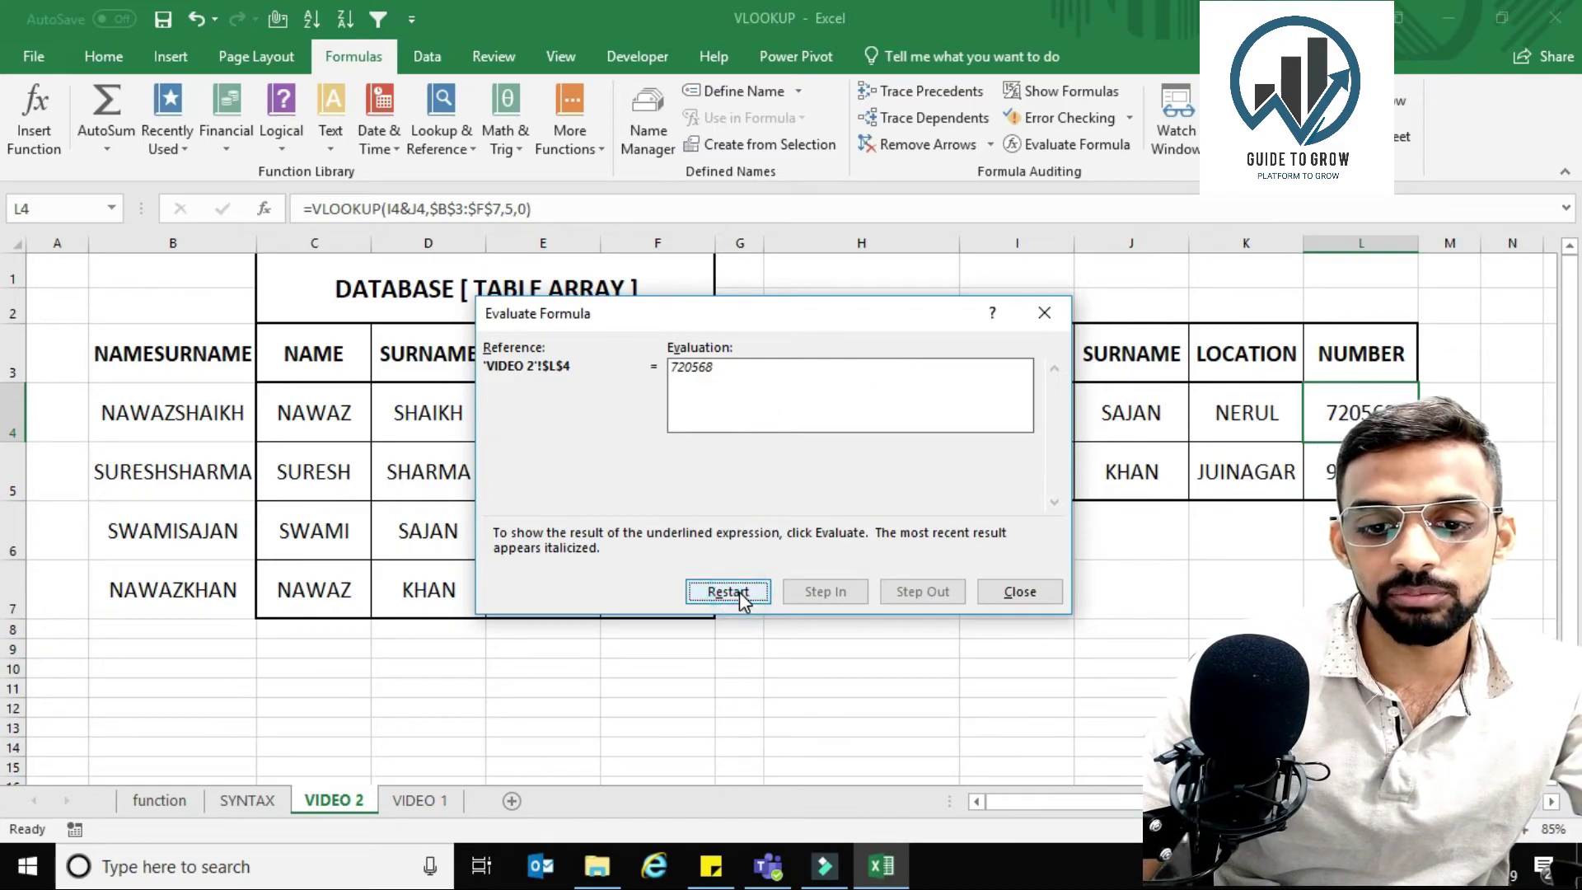
pyautogui.click(1047, 315)
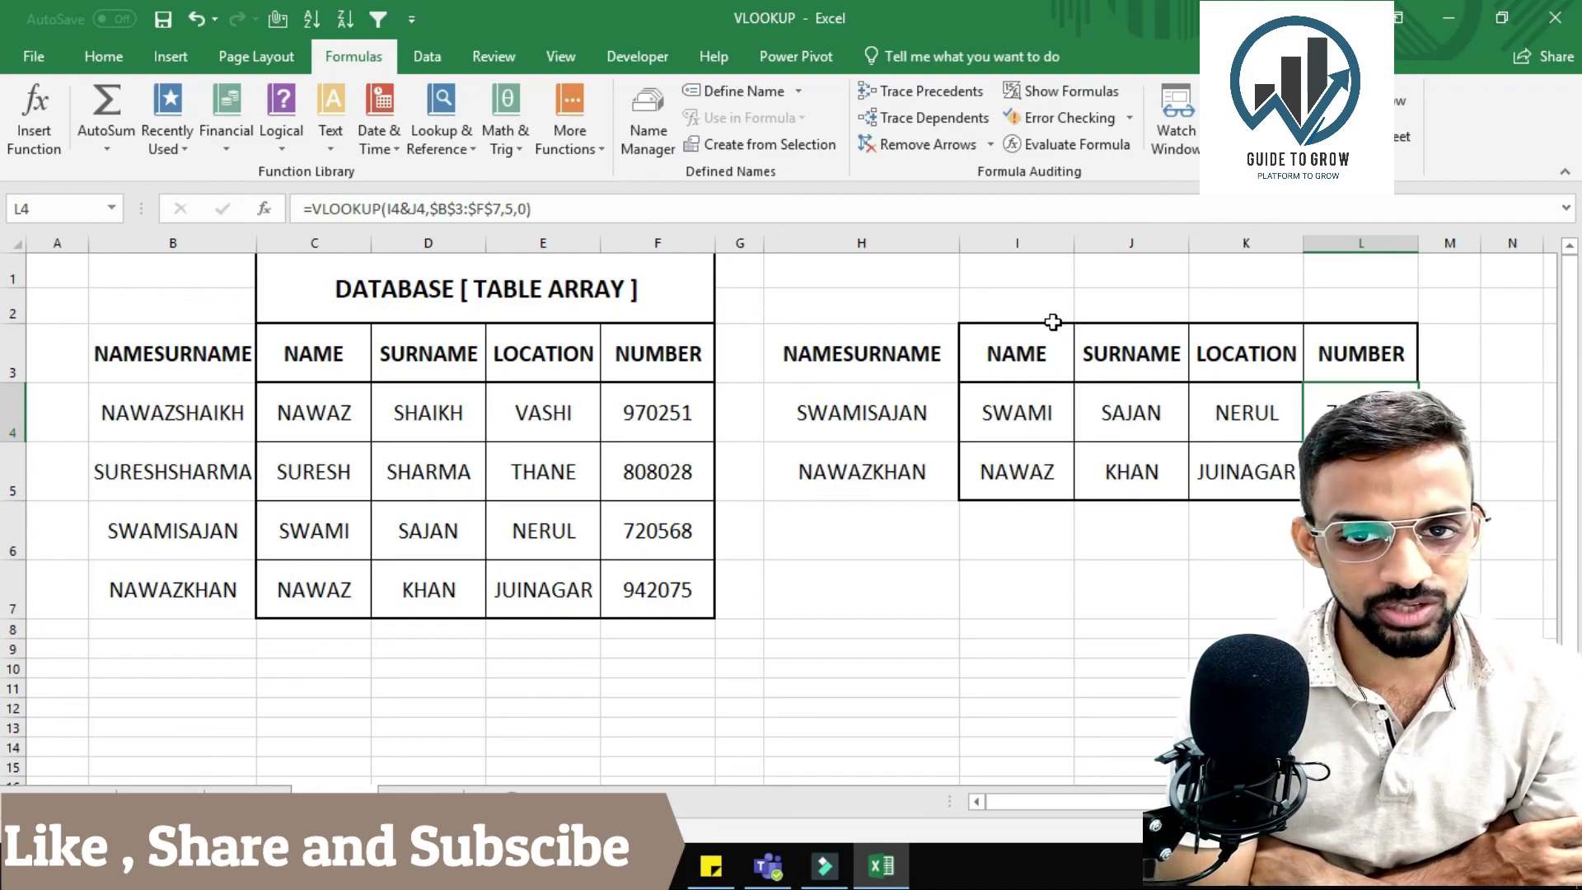
# Save the VLOOKUP workbook with Ctrl+S.
pyautogui.hotkey('ctrl', 's')
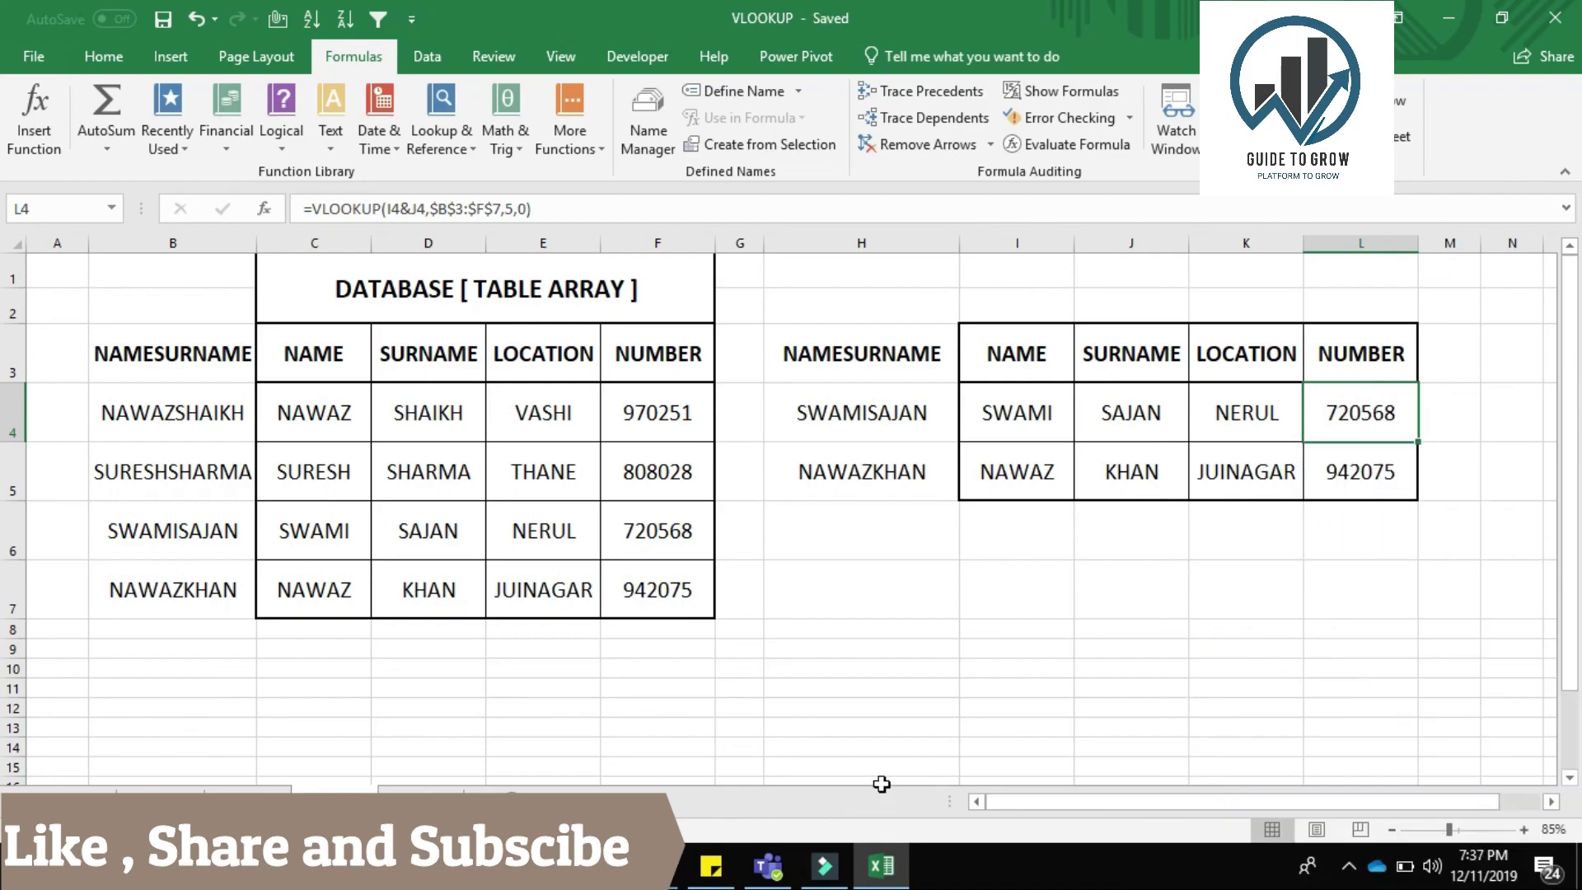